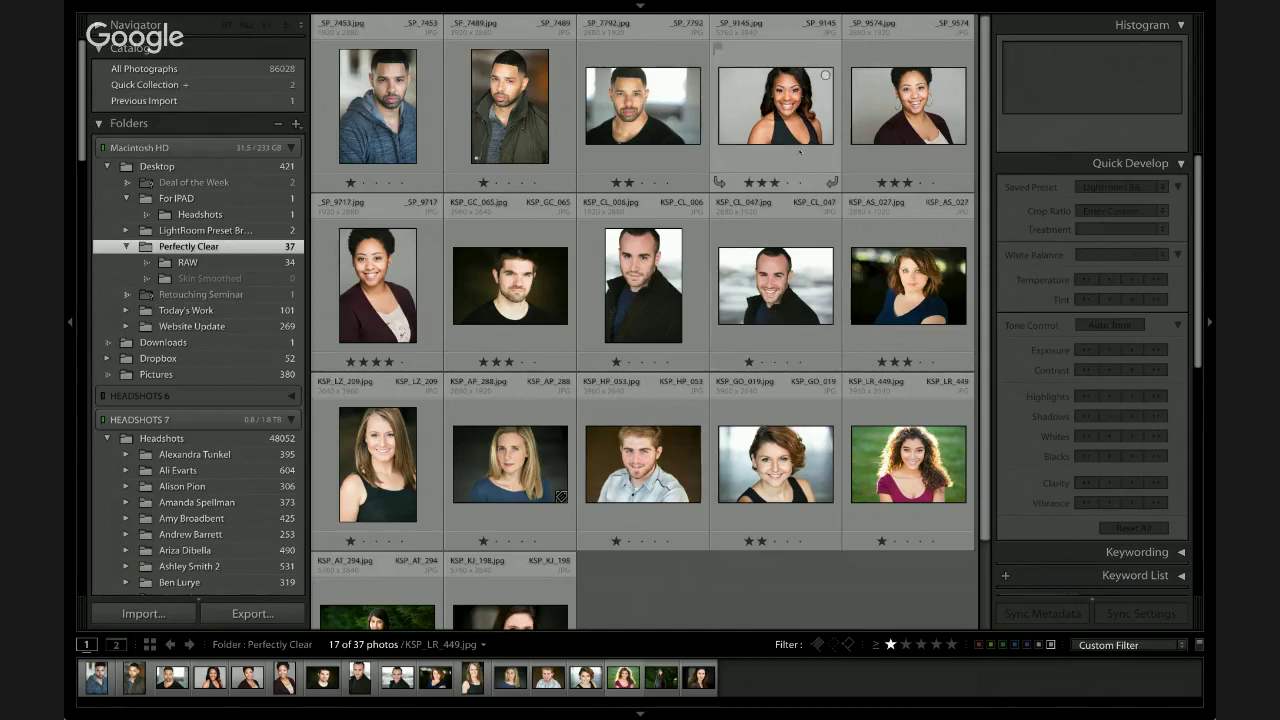
Select the portrait _SP_9145.jpg in the Perfectly Clear folder and open it in Loupe view
left_click(790, 140)
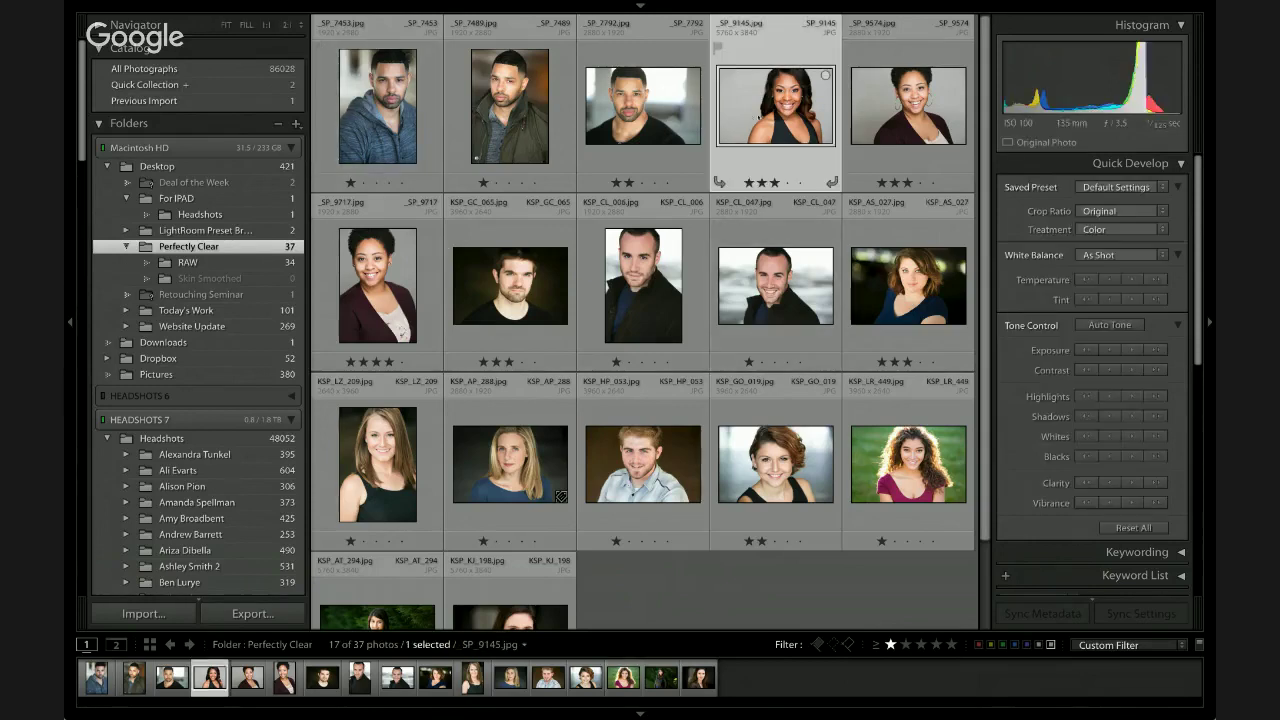
key("e")
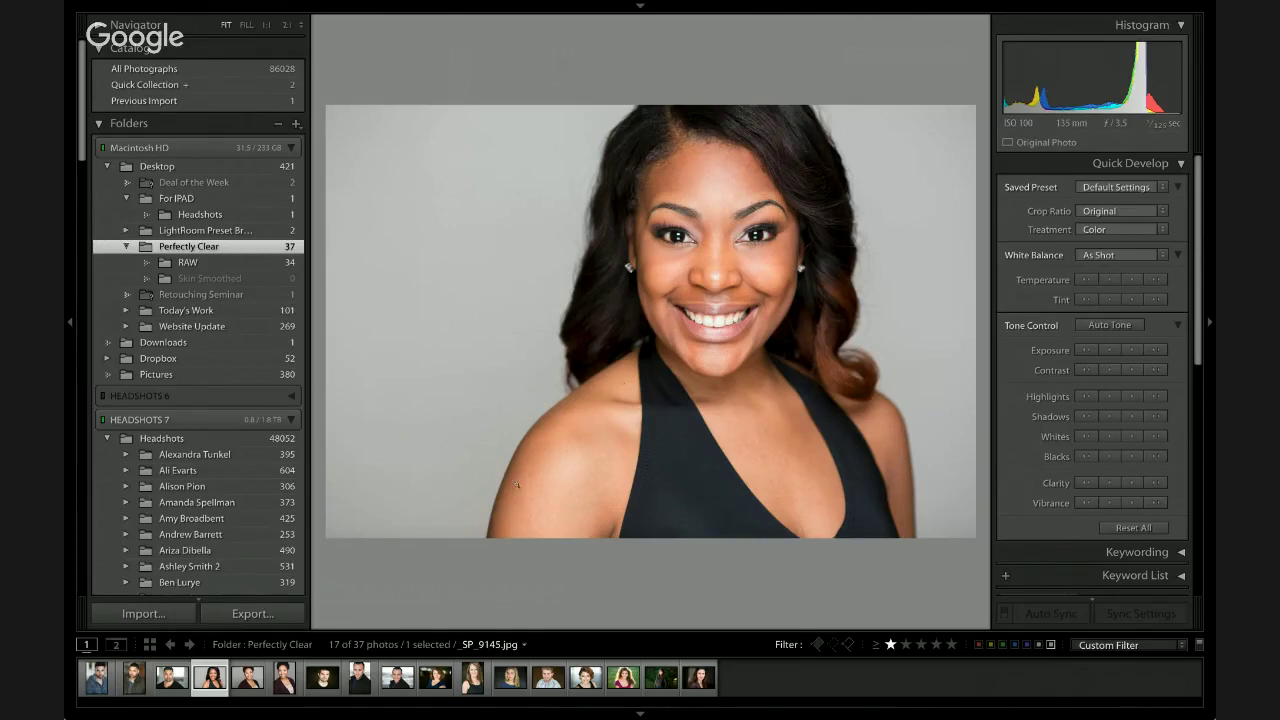
key("g")
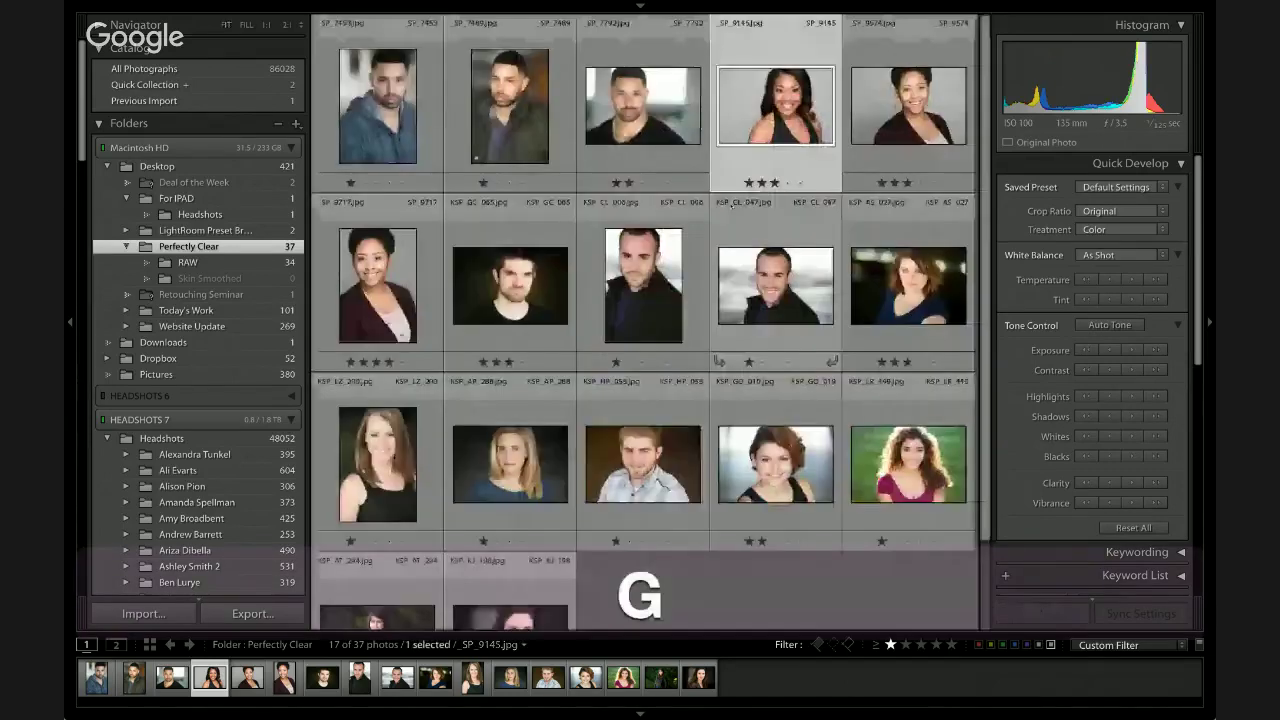
double_click(784, 106)
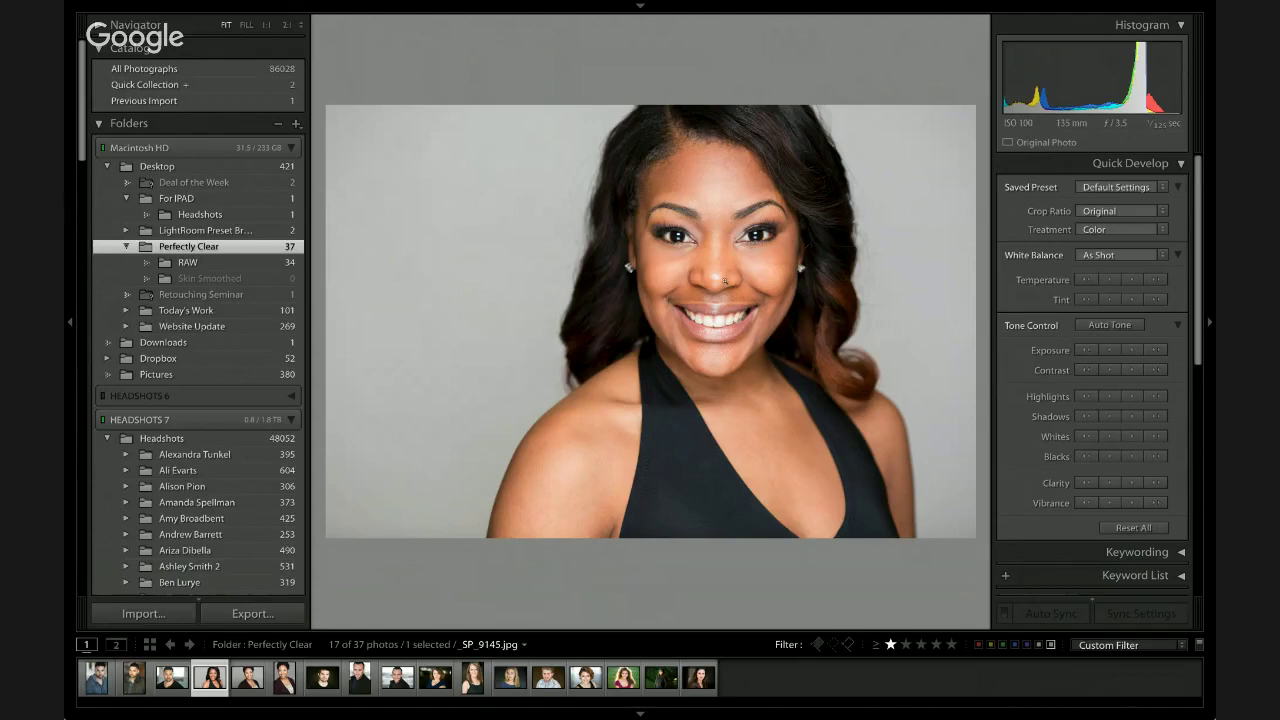
right_click(725, 282)
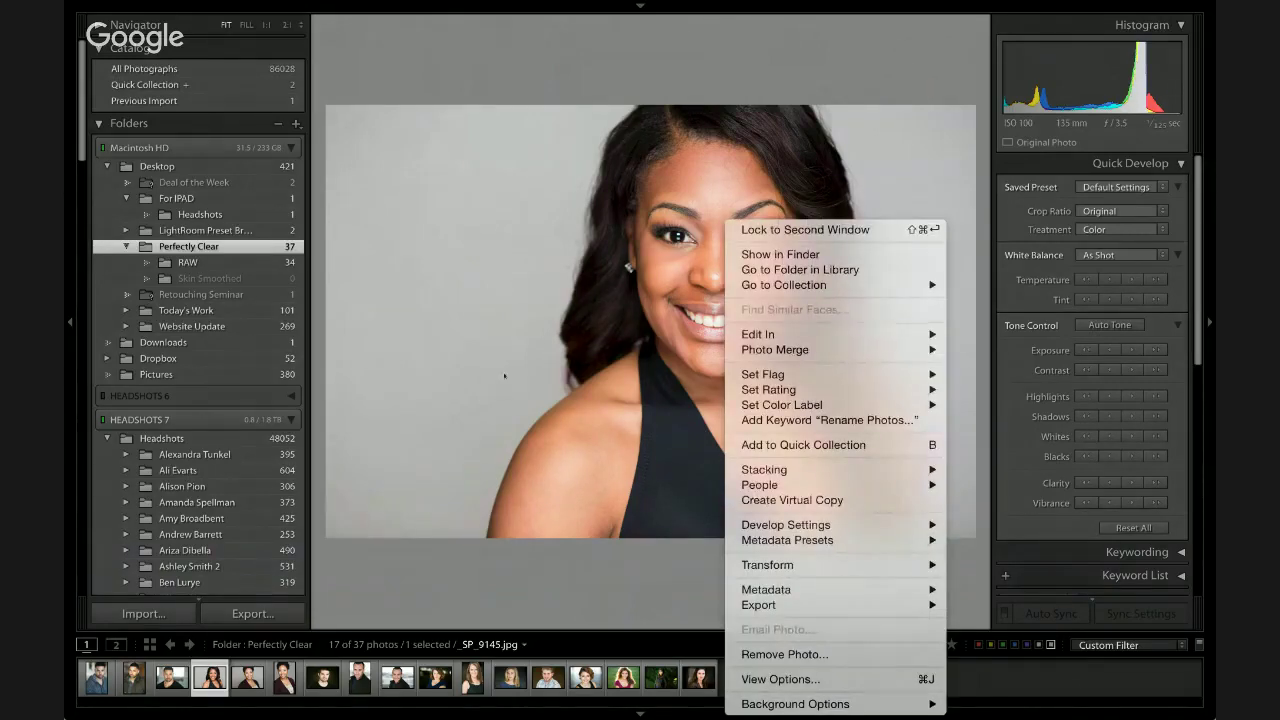
key("Escape")
Toggle the portrait between the fitted view and 1:1 zoom to check its detail
key("z")
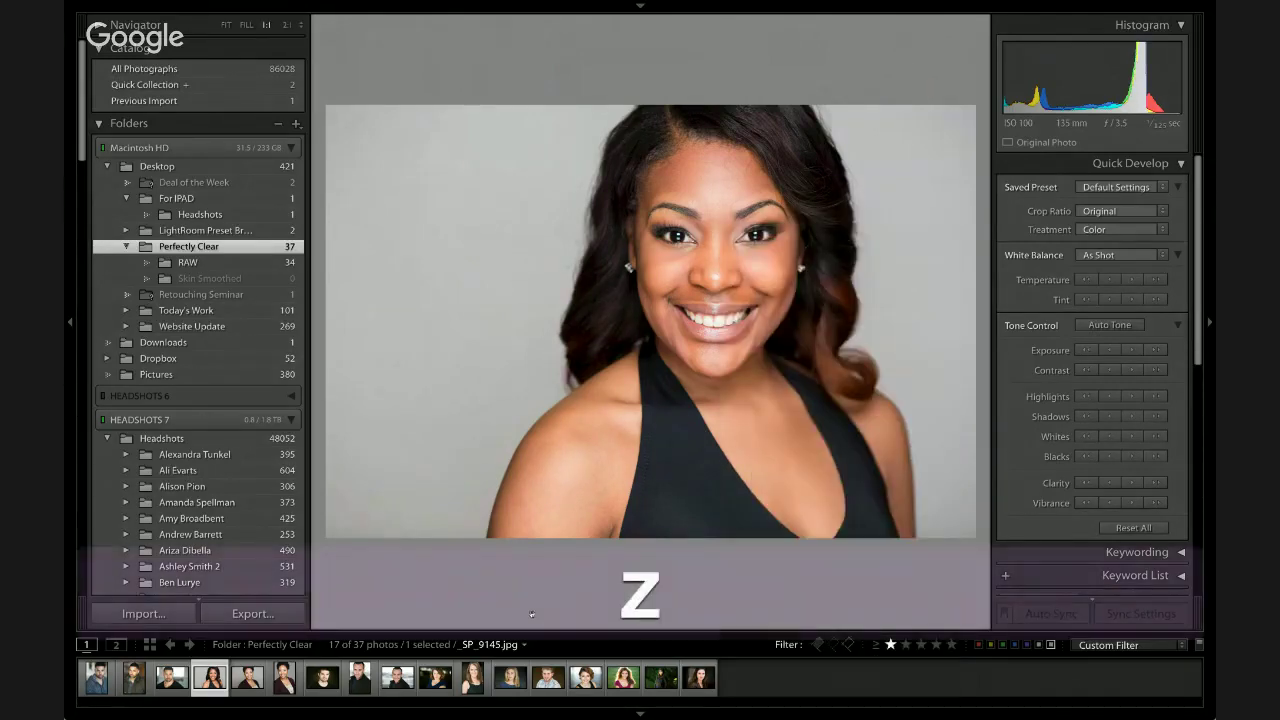
key("z")
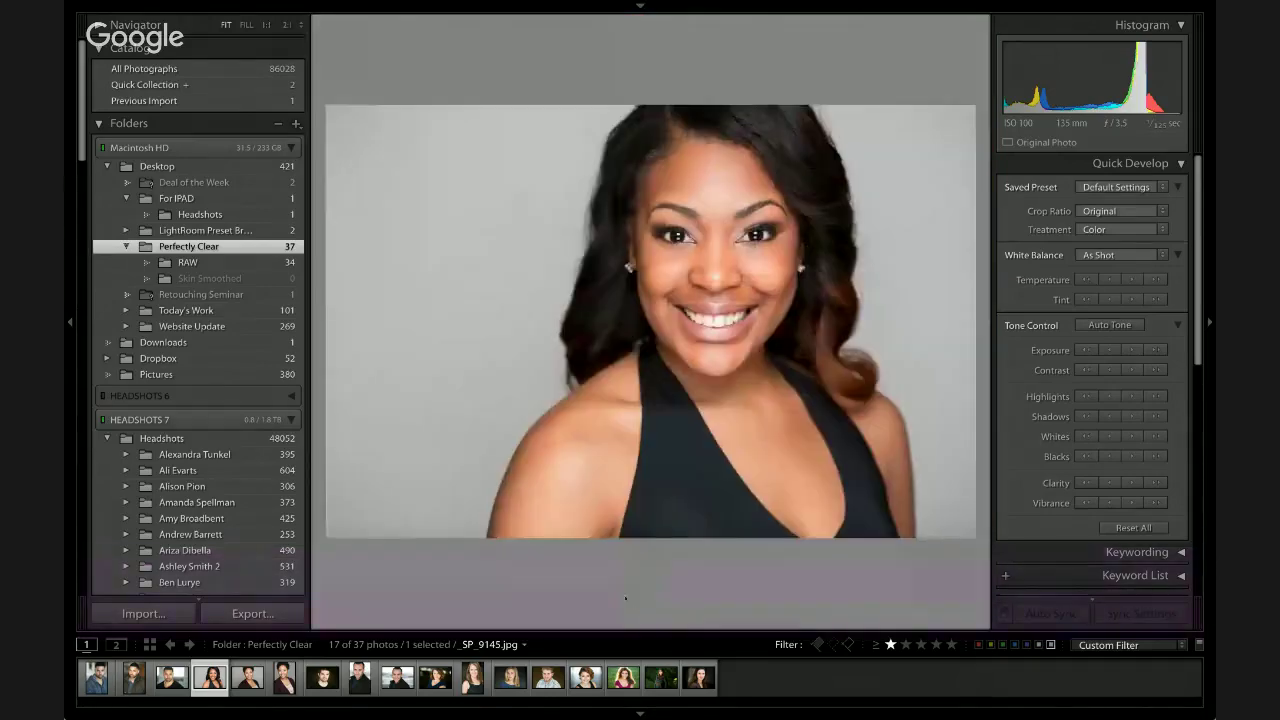
key("z")
key("z")
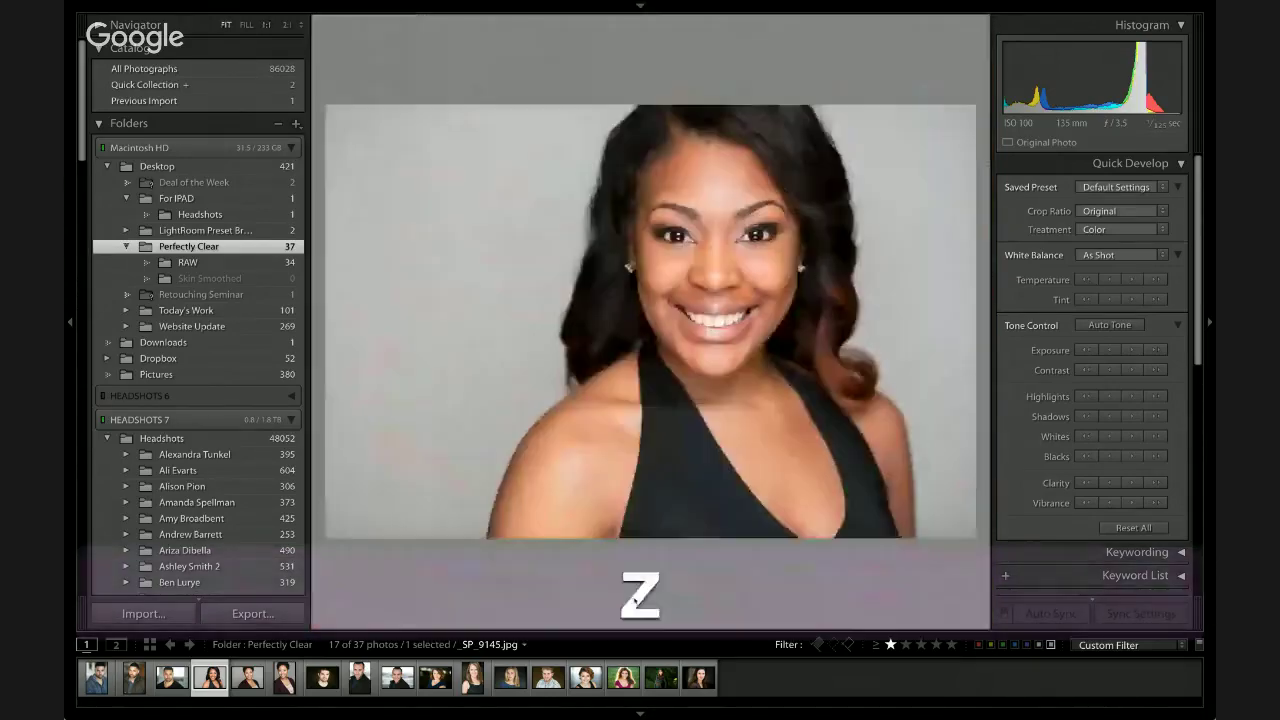
key("z")
key("z")
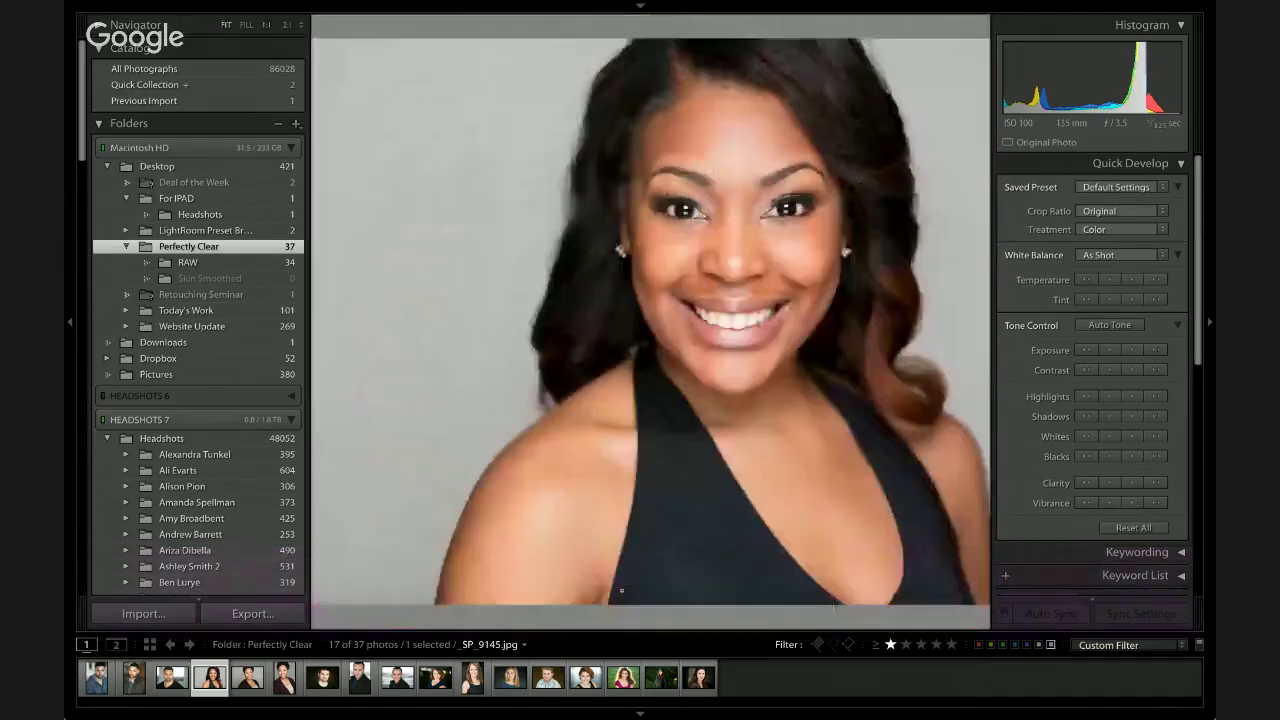
Switch between the thumbnail grid and the Loupe view, finishing with _SP_9145.jpg displayed large
key("g")
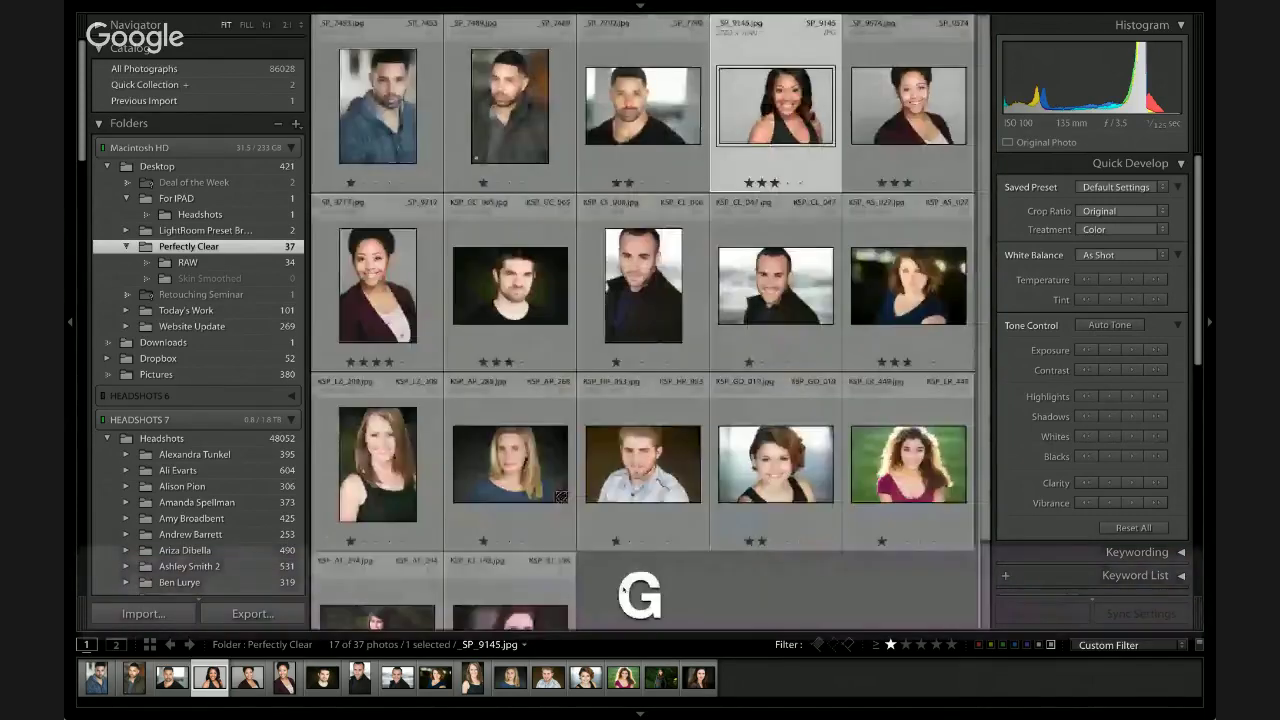
key("g")
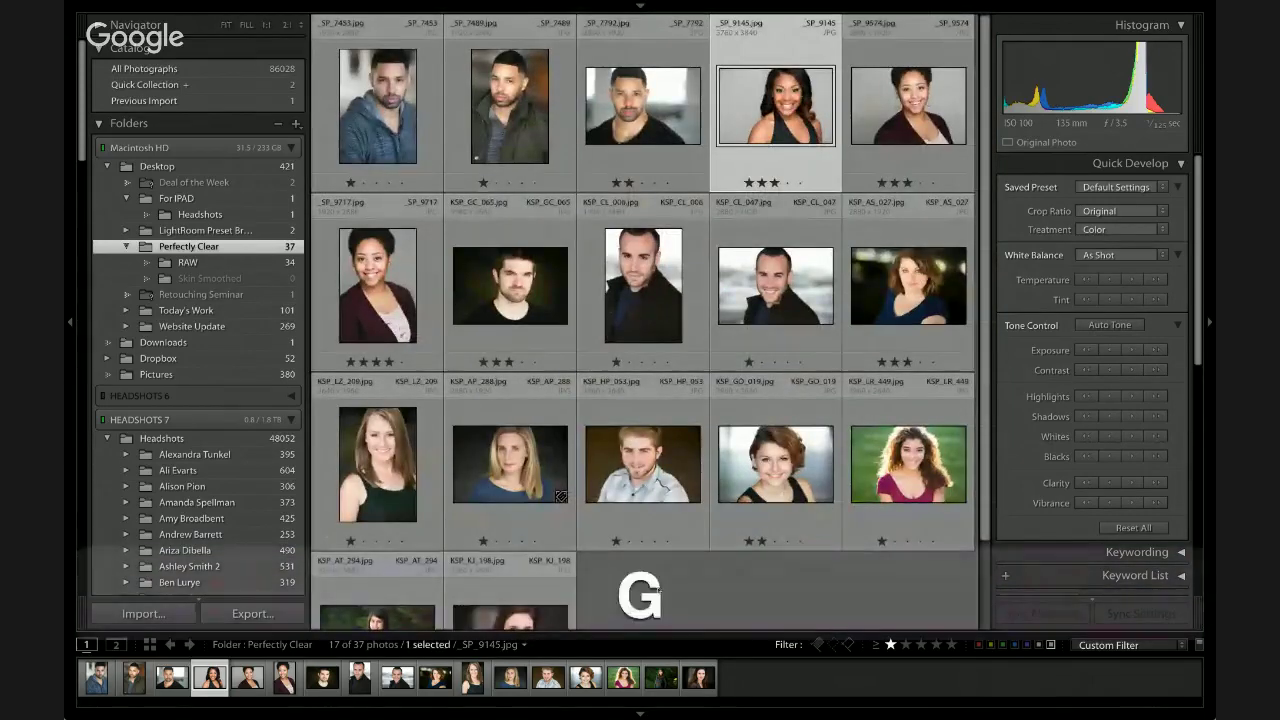
key("g")
key("Return")
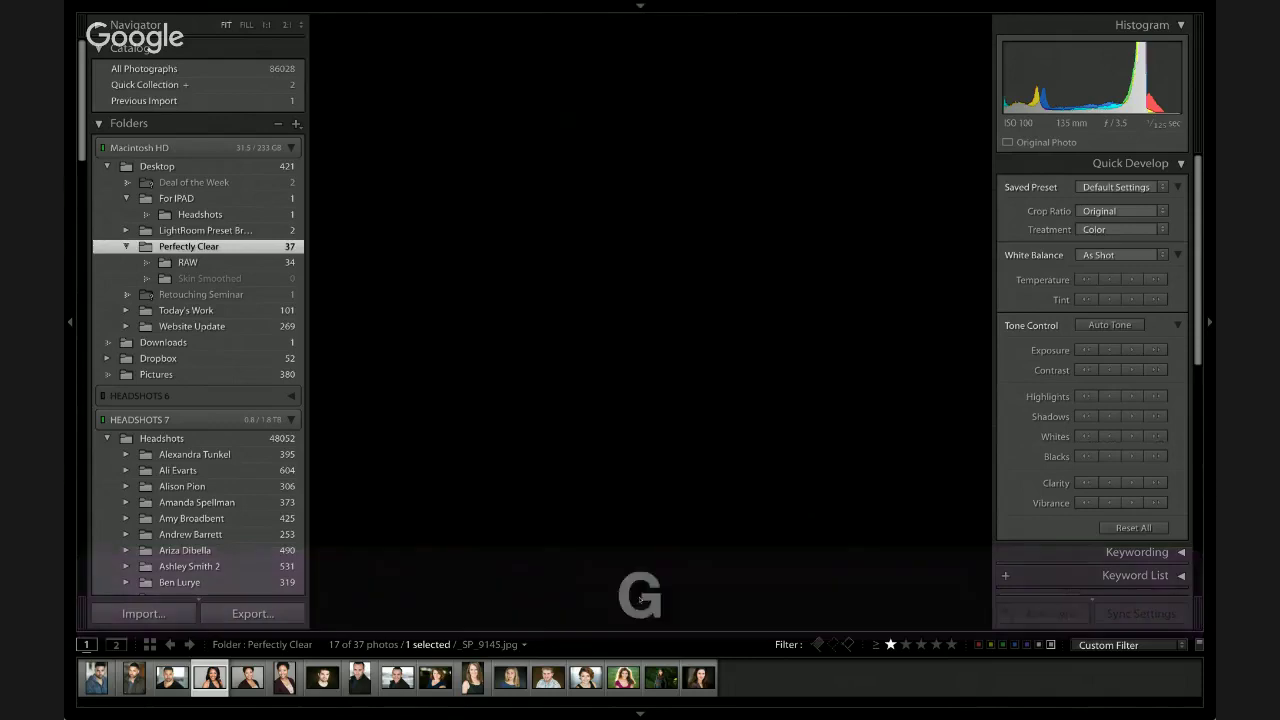
key("g")
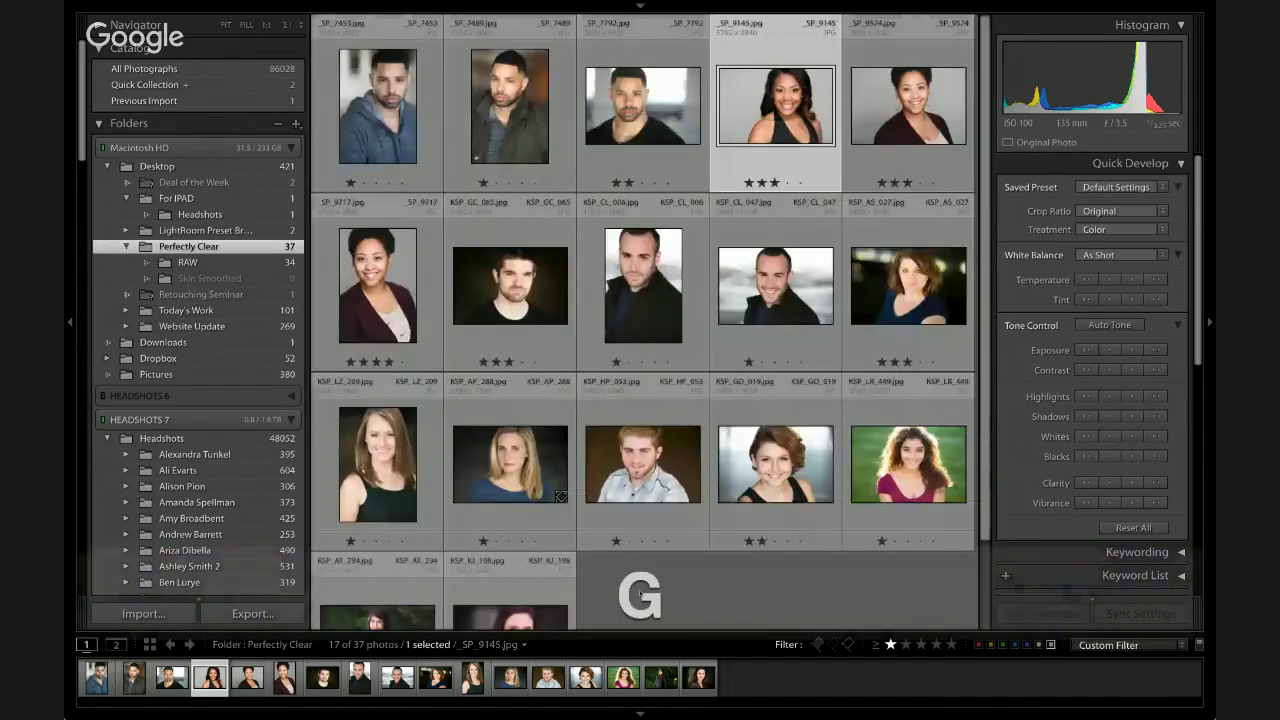
key("Return")
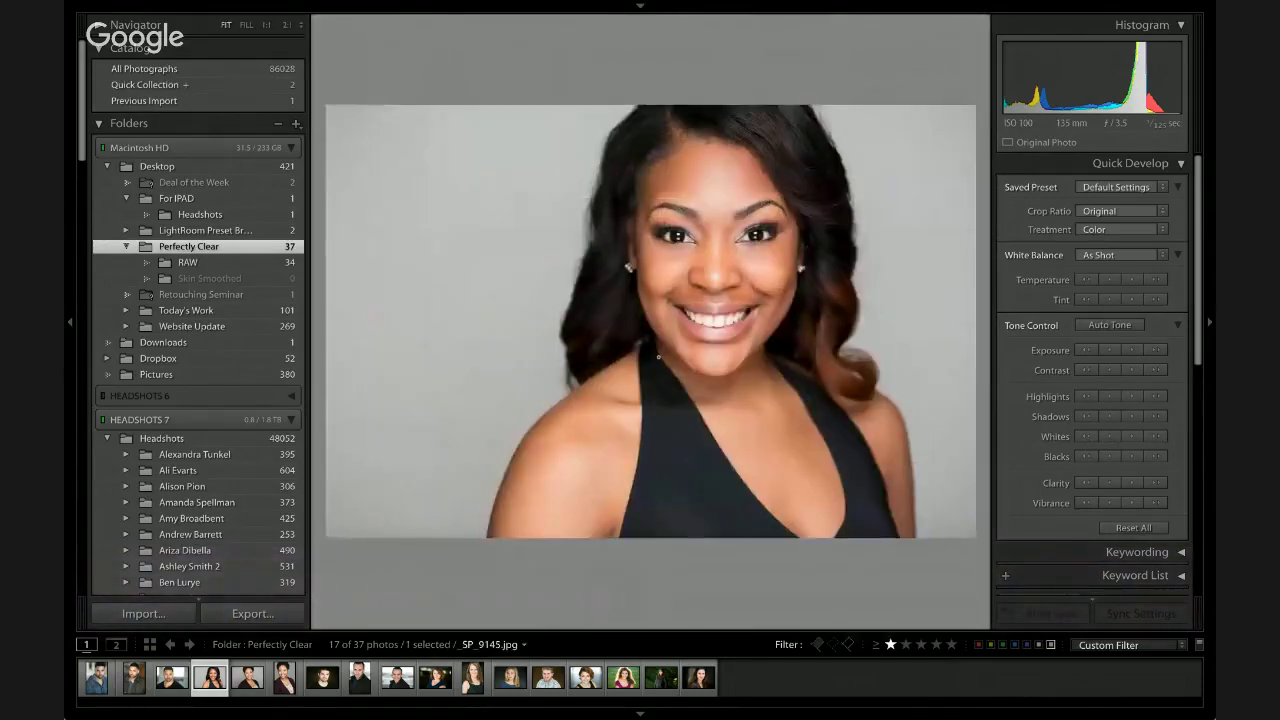
Send the portrait to the Perfect Skin plug-in as a copy with Lightroom adjustments
right_click(658, 356)
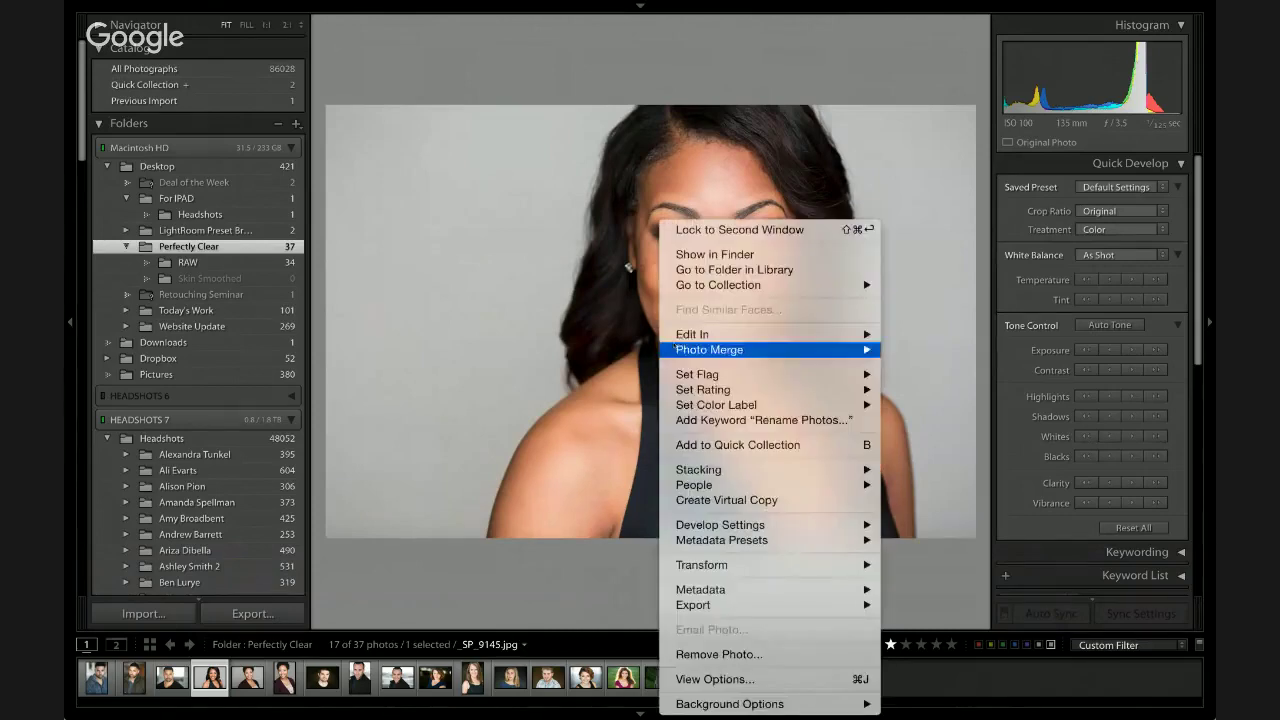
mouse_move(692, 336)
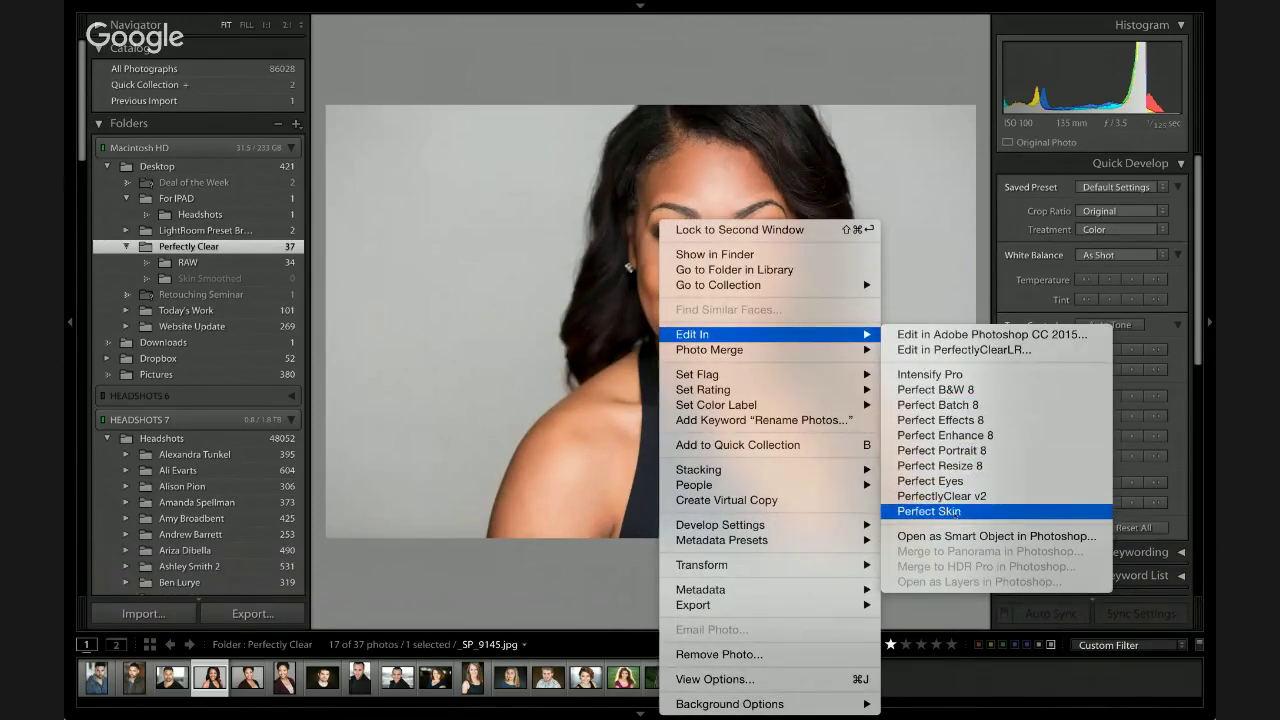
left_click(958, 512)
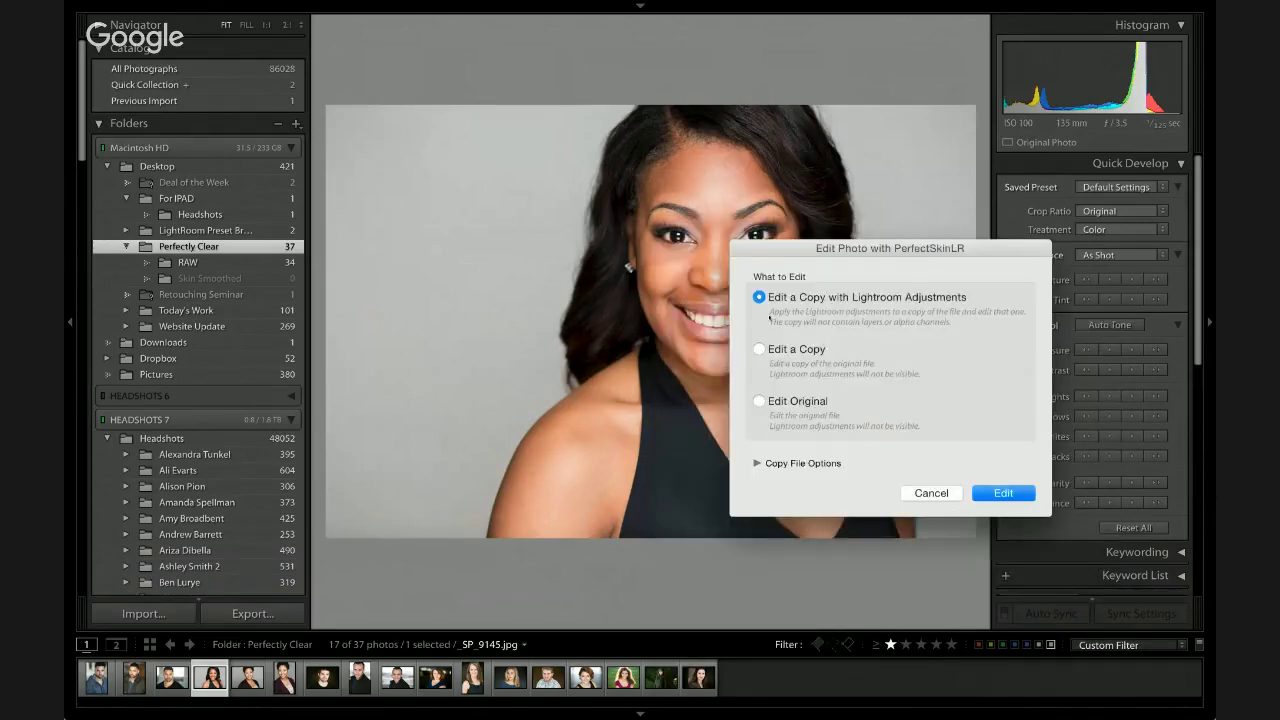
left_click_drag(828, 250, 660, 261)
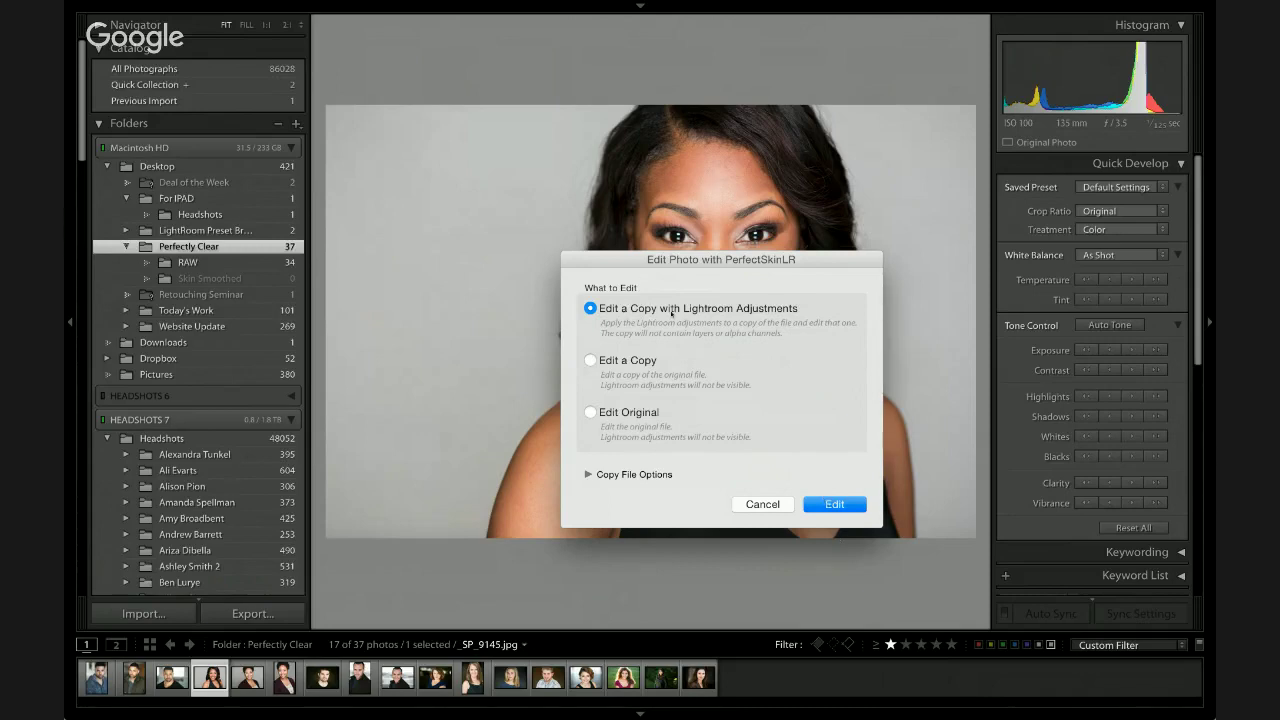
left_click(838, 505)
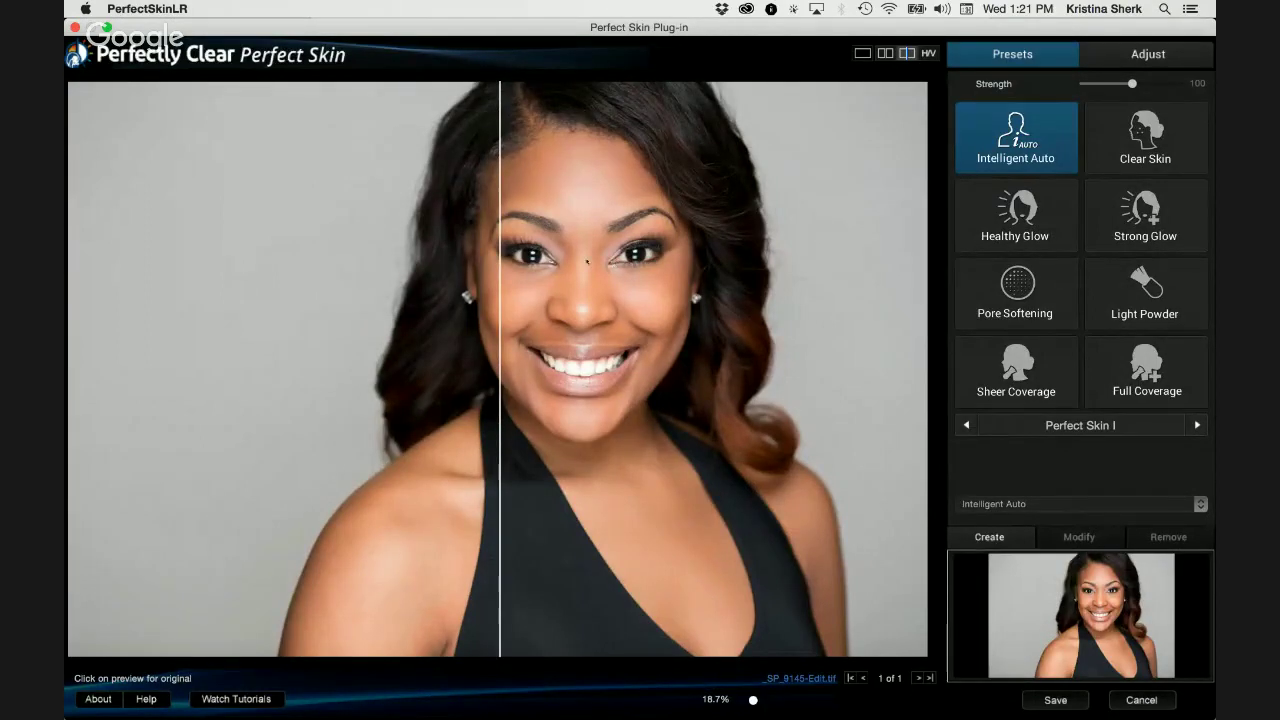
Show a single preview of the portrait and examine the skin around the eyes, nose, cheek and forehead at 100%
left_click(862, 53)
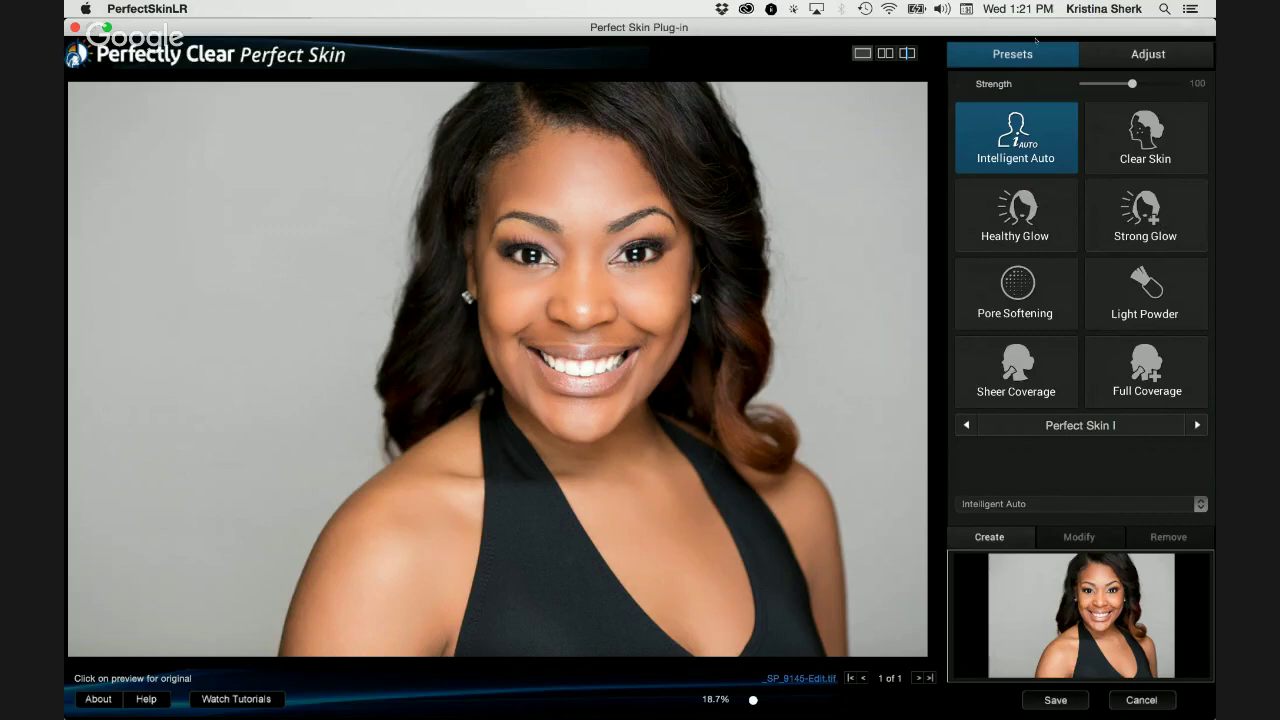
key("z")
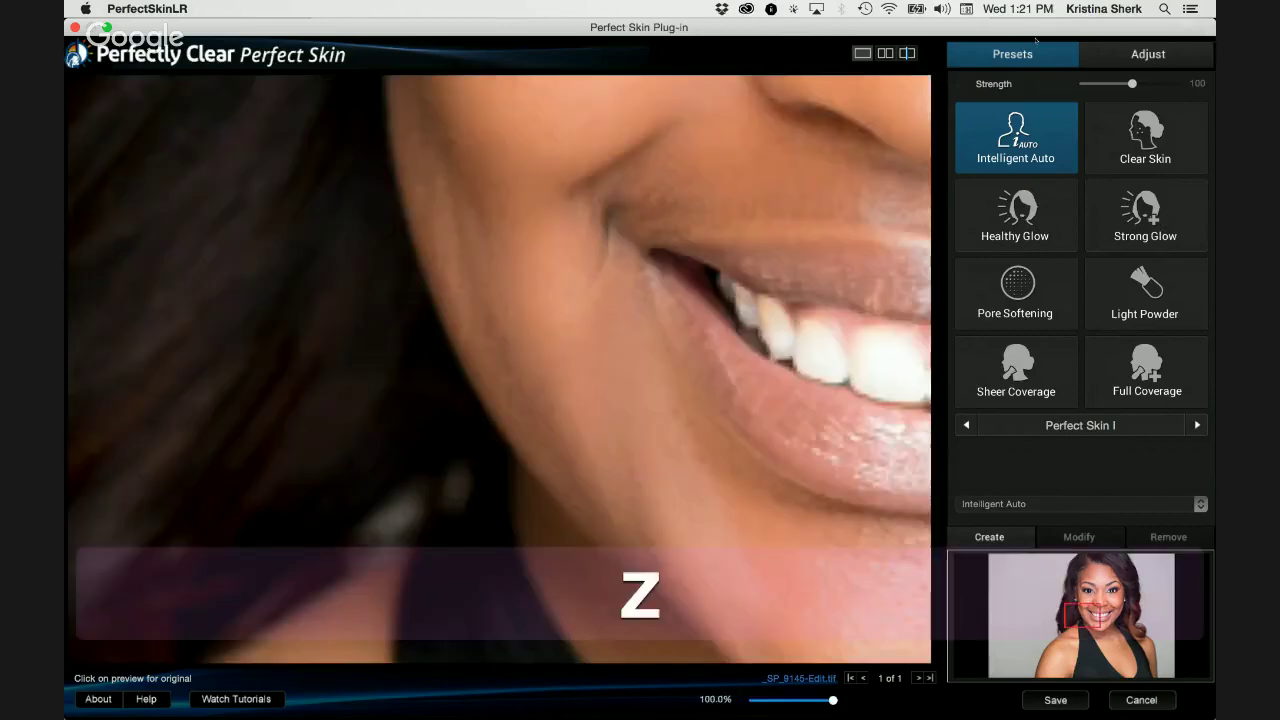
left_click_drag(846, 248, 606, 558)
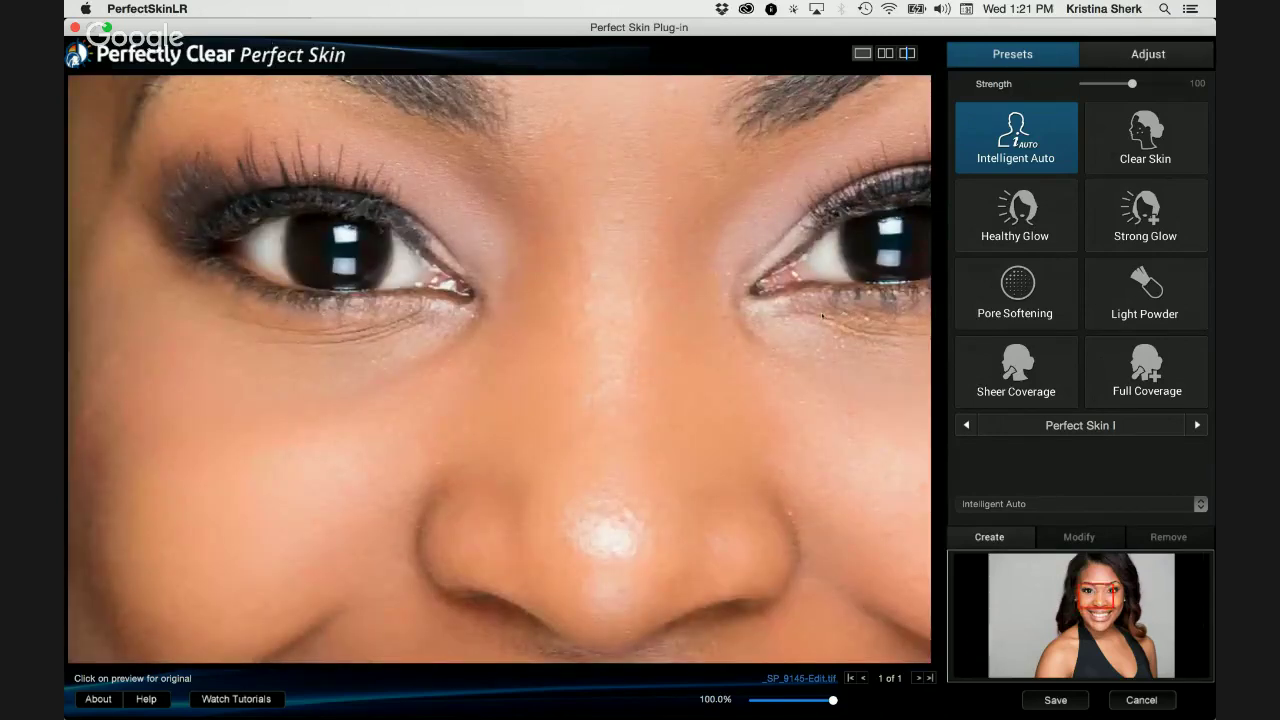
left_click_drag(643, 354, 605, 273)
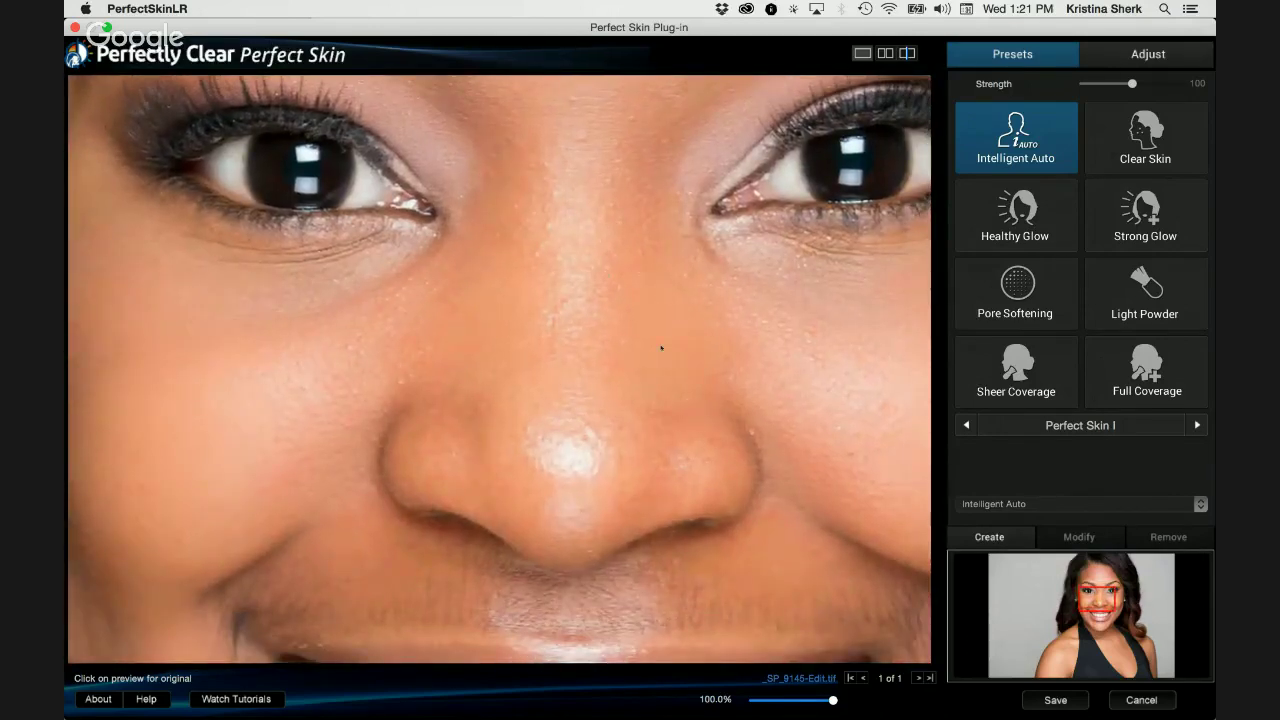
left_click_drag(661, 348, 441, 317)
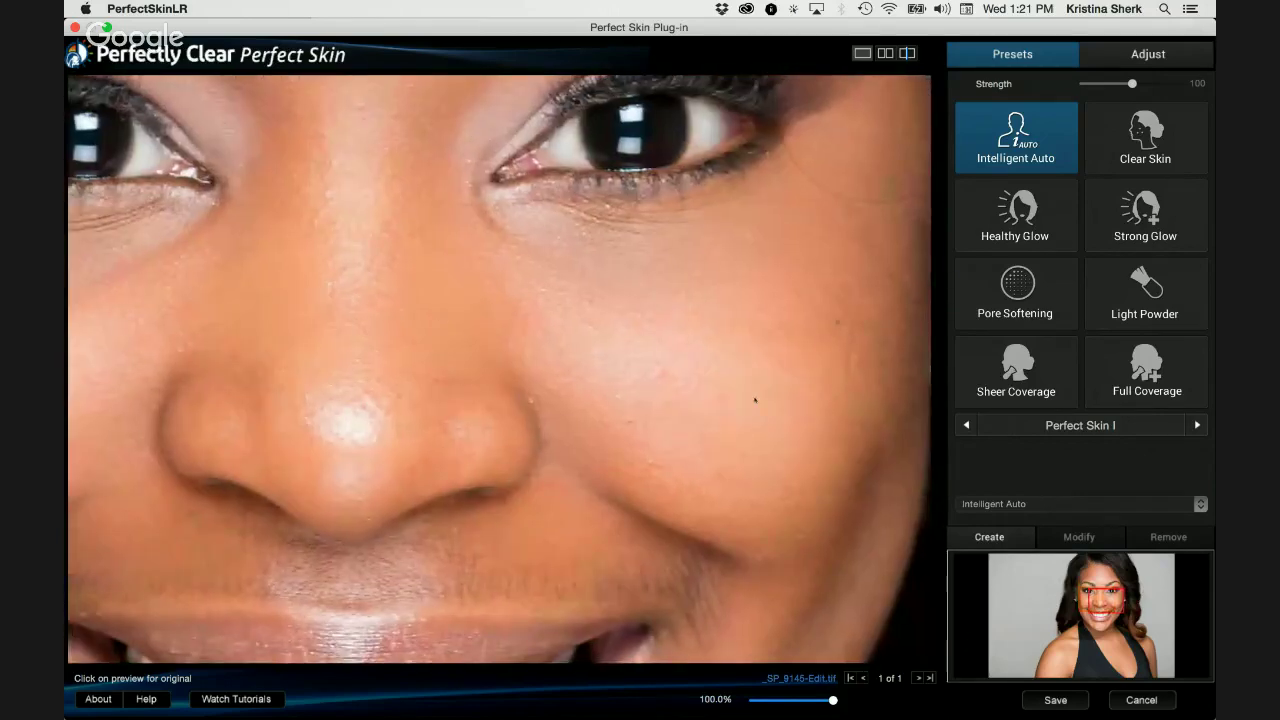
left_click_drag(649, 329, 750, 547)
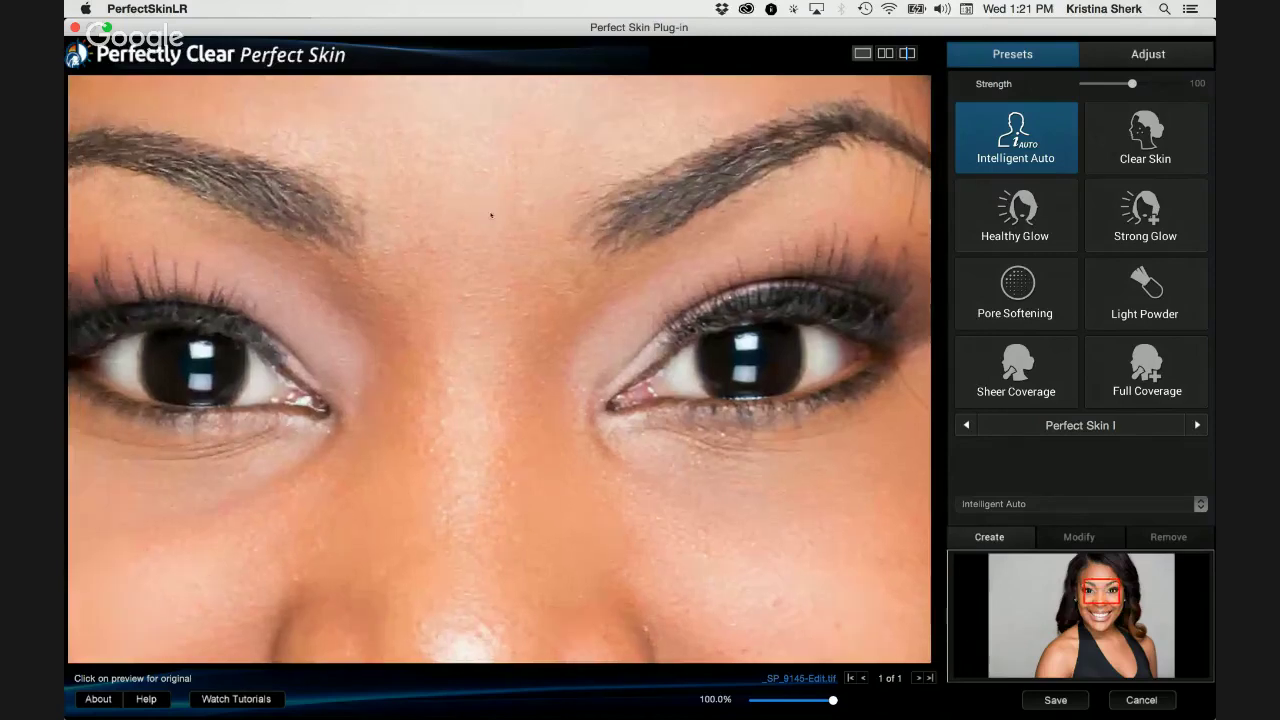
left_click_drag(560, 280, 562, 357)
left_click_drag(478, 310, 578, 437)
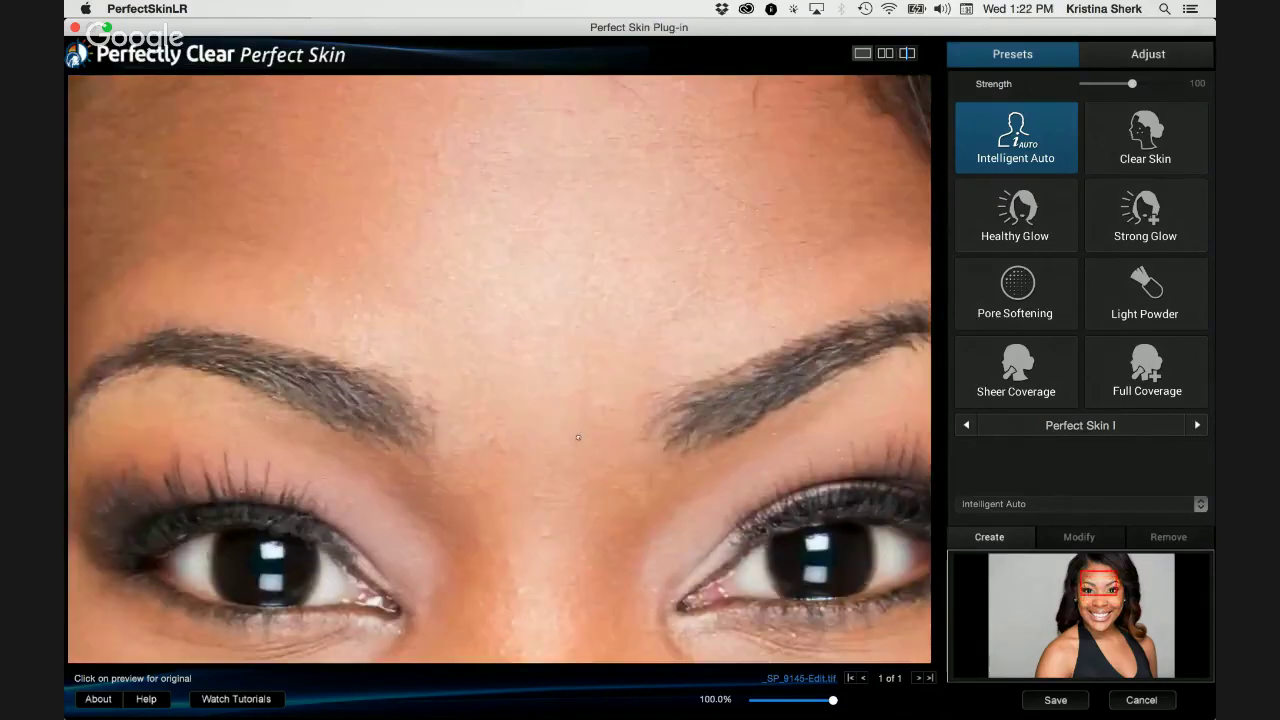
Examine the nose, mouth, chin and shoulder skin at 100%, finishing with the whole portrait in view
left_click_drag(525, 218, 534, 101)
left_click_drag(530, 400, 530, 110)
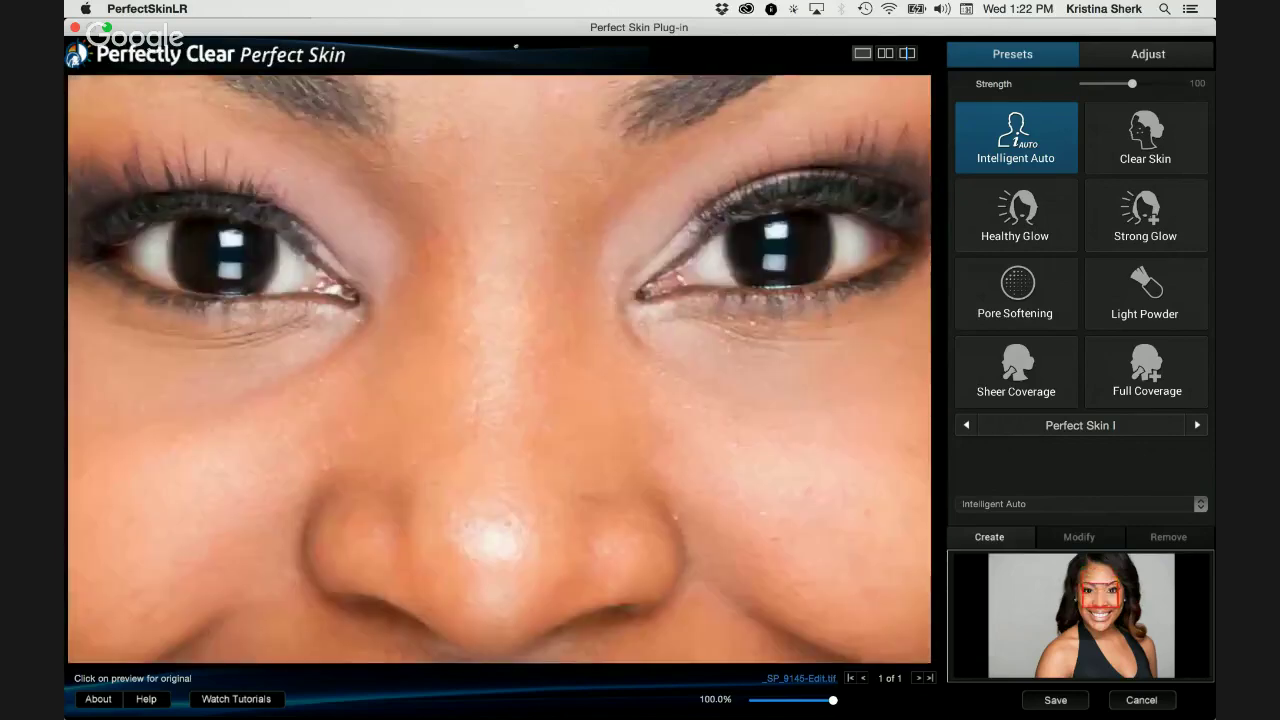
left_click_drag(520, 330, 518, 213)
left_click_drag(505, 383, 500, 203)
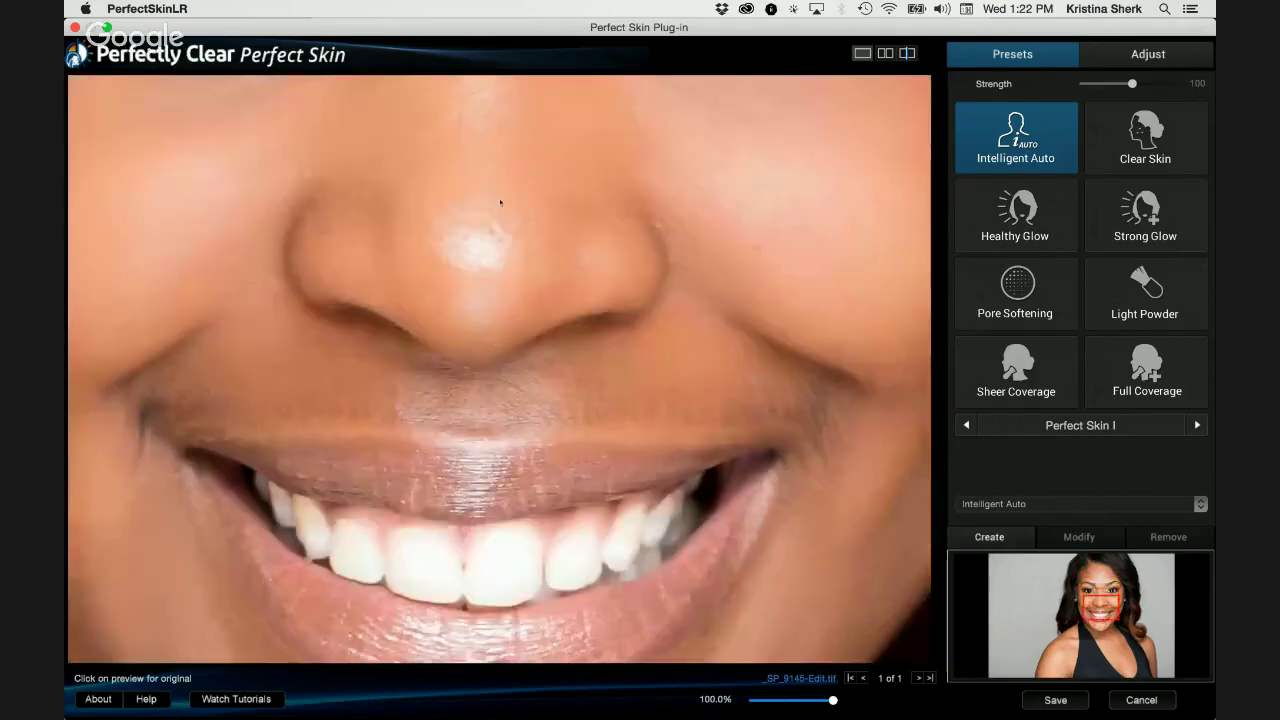
left_click_drag(500, 280, 524, 2)
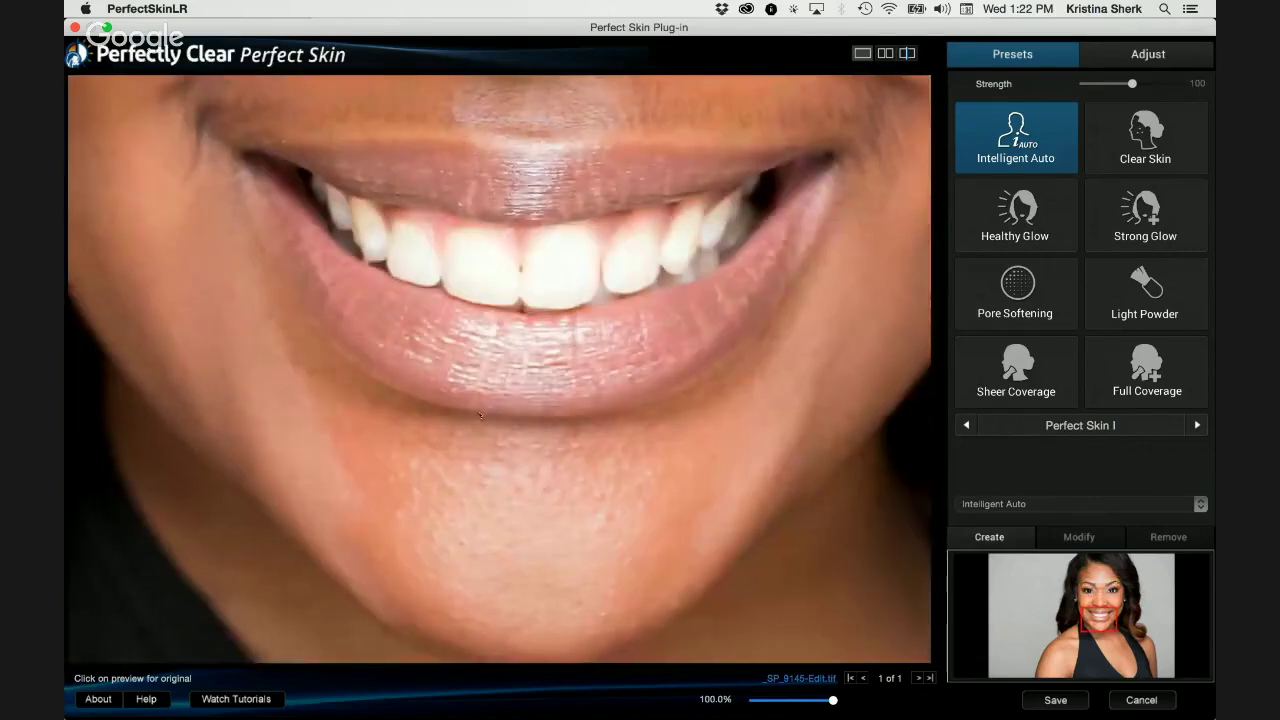
left_click_drag(510, 356, 517, 196)
left_click_drag(515, 330, 560, 220)
left_click_drag(520, 420, 630, 220)
left_click_drag(300, 520, 563, 217)
left_click_drag(386, 437, 501, 269)
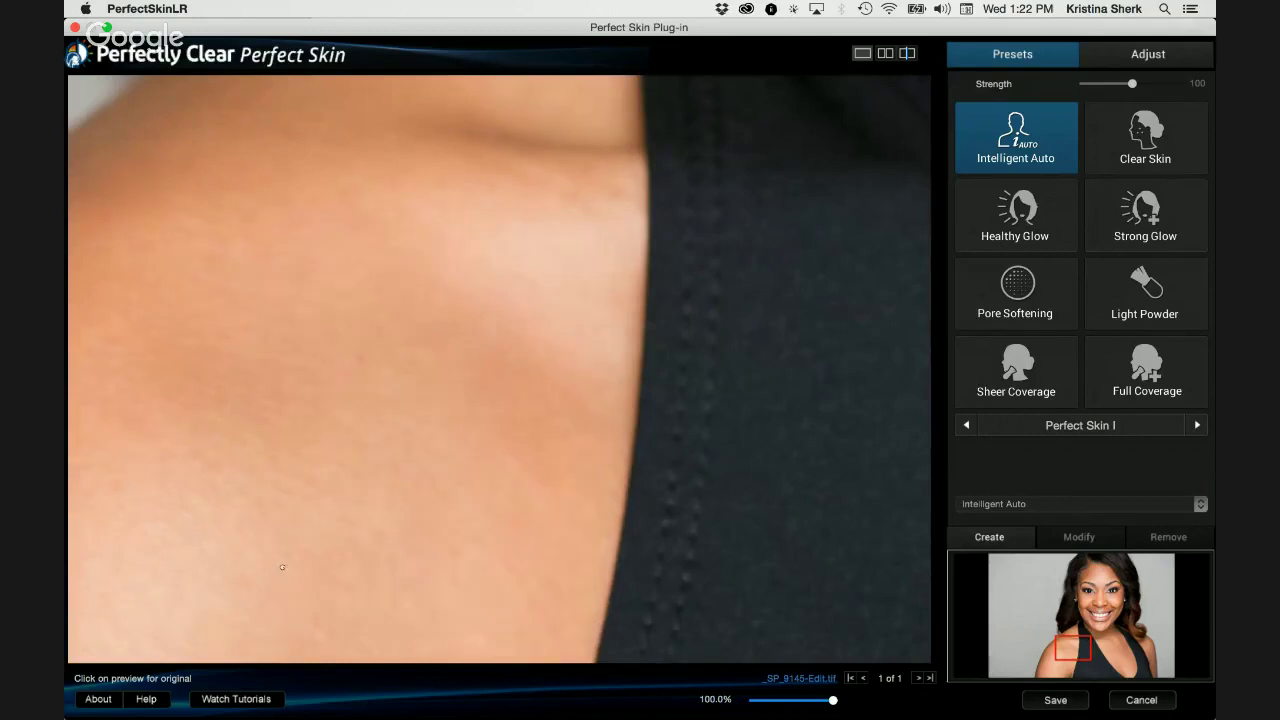
left_click_drag(282, 567, 420, 409)
key("z")
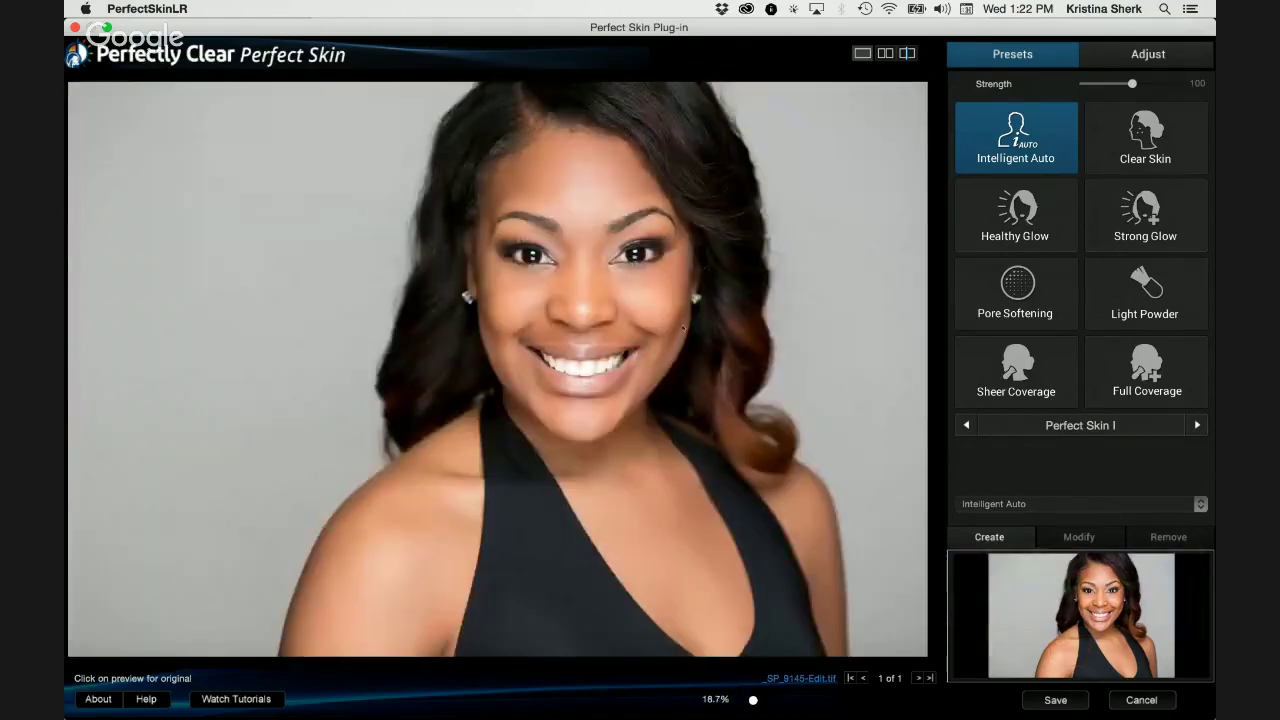
Compare the original and the Intelligent Auto version on the whole portrait
key("space")
key("space")
key("space")
key("space")
Compare the original and corrected skin around the eyes and nose at 100% zoom
key("super+alt+0")
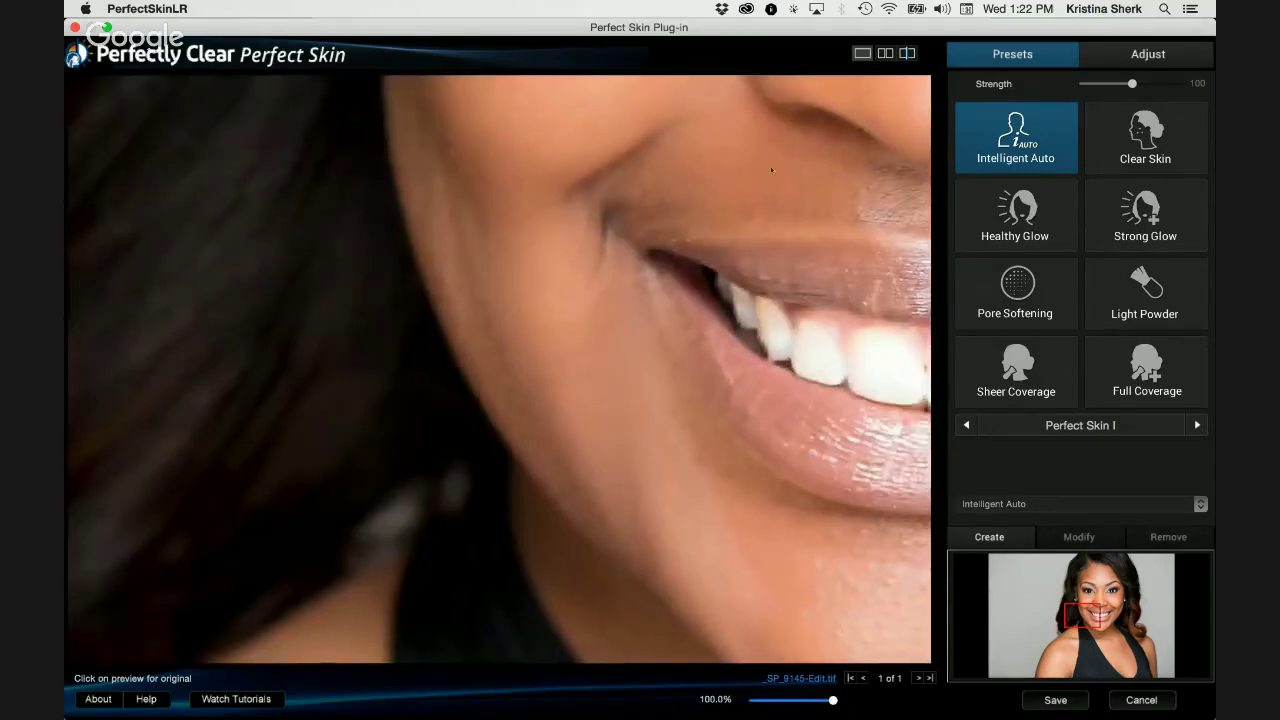
left_click_drag(727, 222, 452, 524)
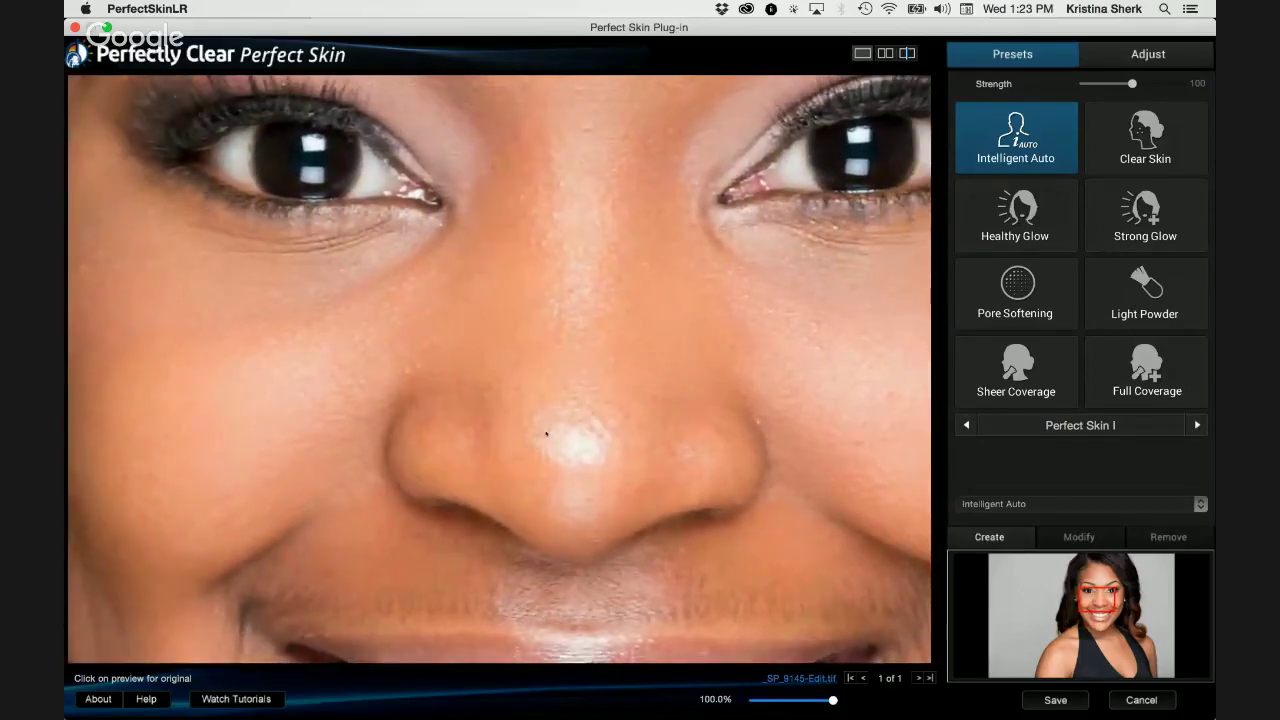
key("space")
key("space")
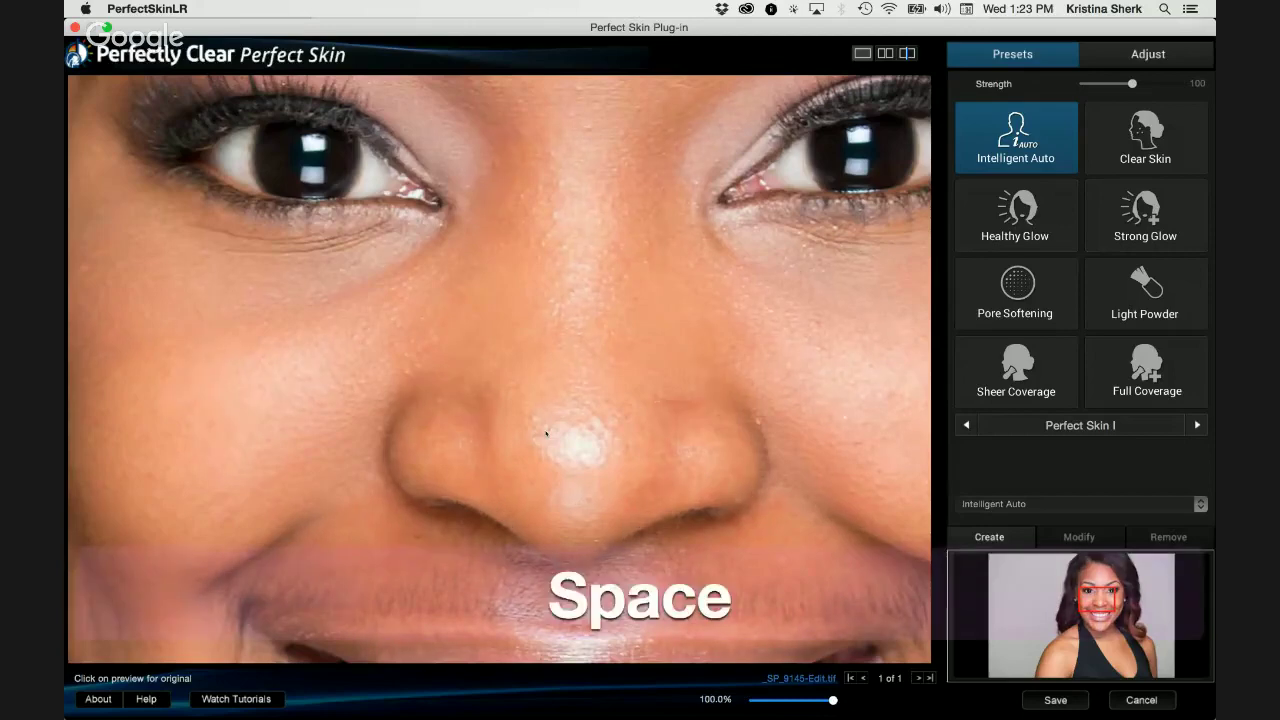
key("space")
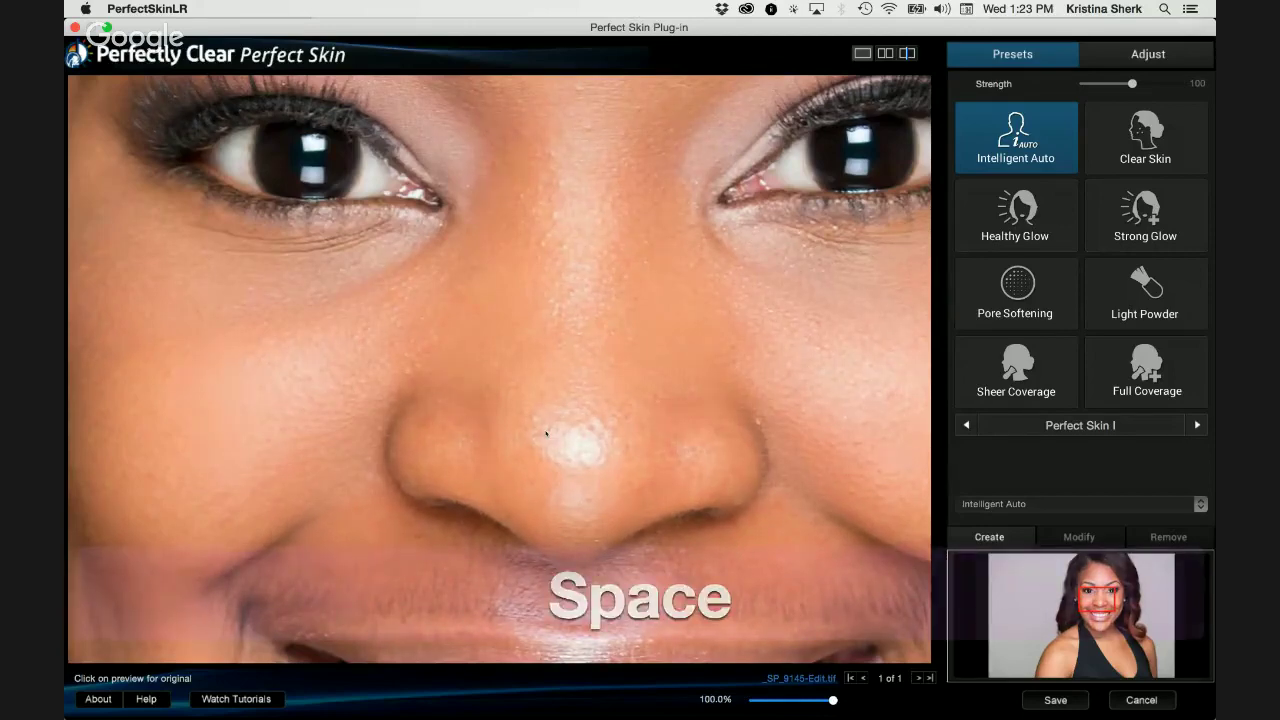
Switch repeatedly between the original and the Intelligent Auto result in the close-up, finishing with the whole portrait in view
key("space")
key("space")
key("space")
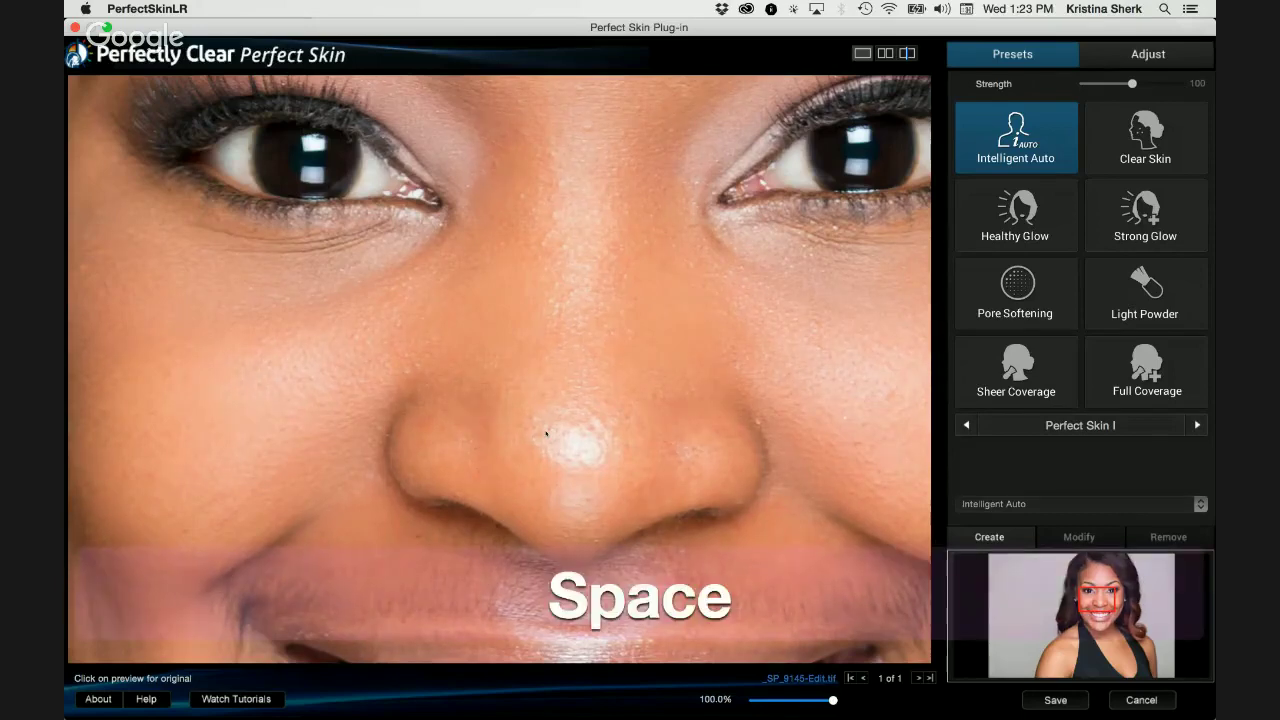
key("space")
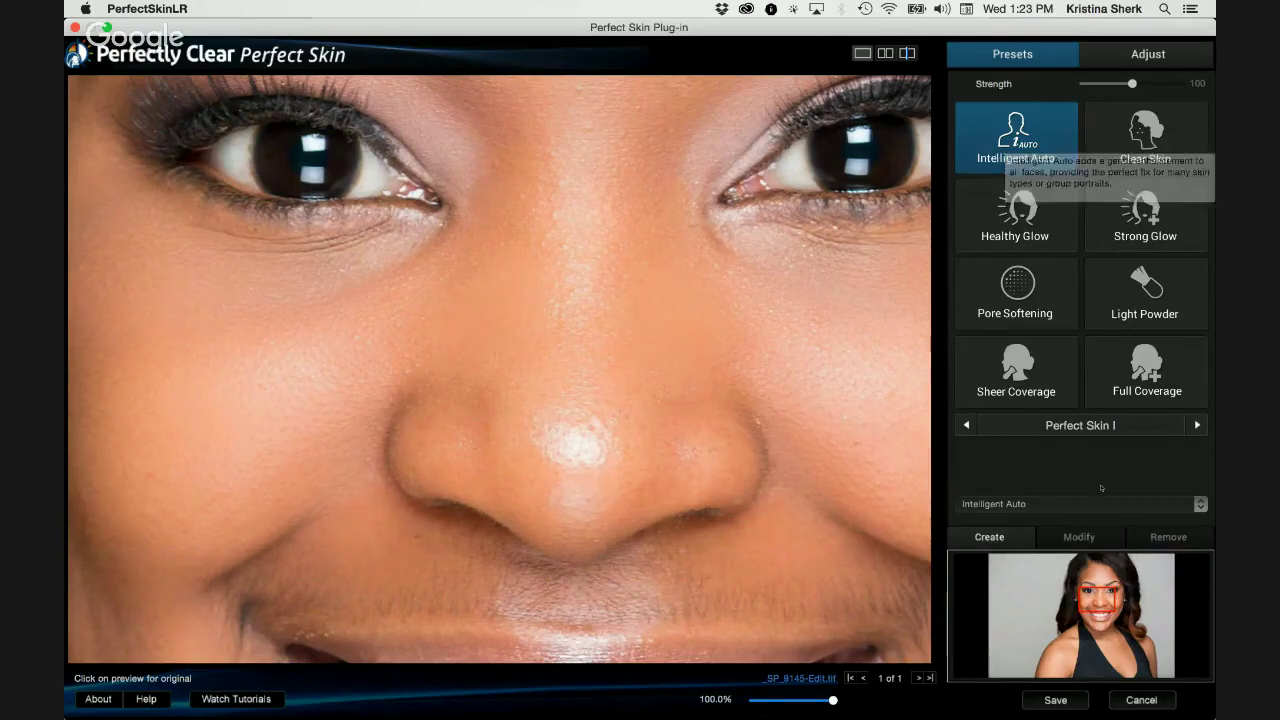
key("z")
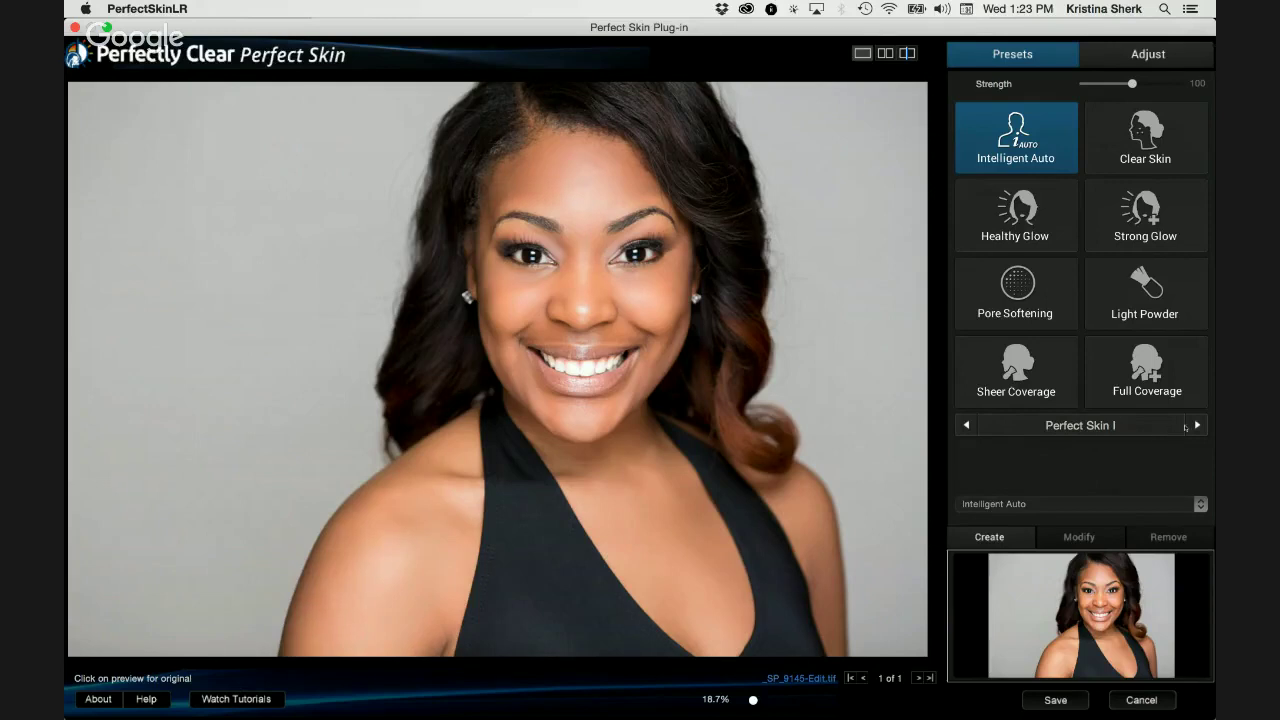
Look through the Perfect Skin II preset group and return to the Perfect Skin I group
left_click(1197, 425)
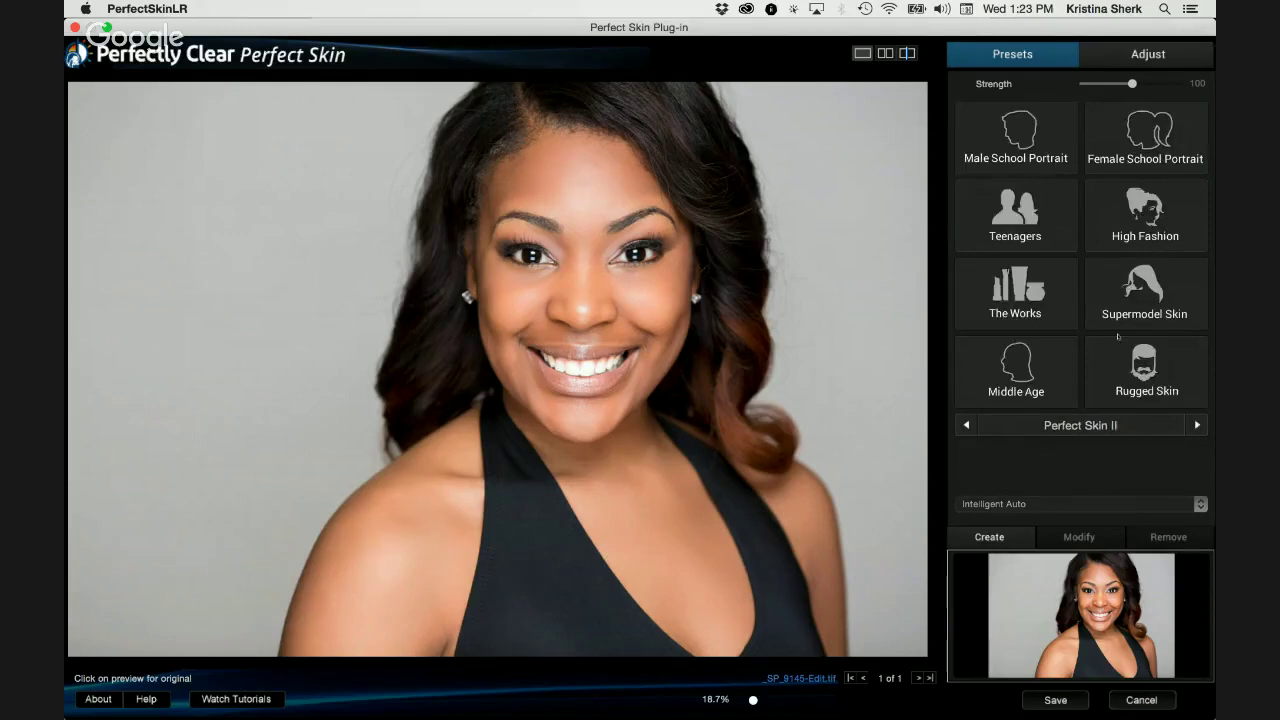
left_click(966, 425)
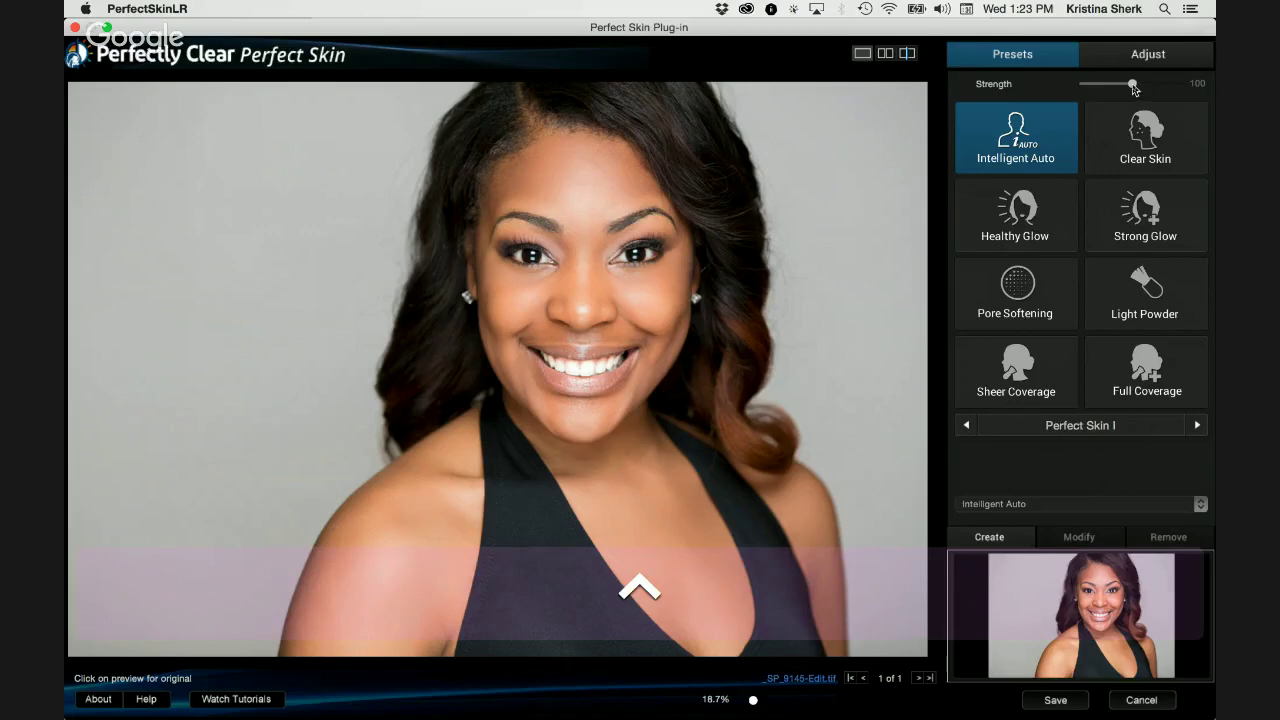
Try the Healthy Glow preset with the strength at 103 and return to the Intelligent Auto preset
left_click(1030, 224)
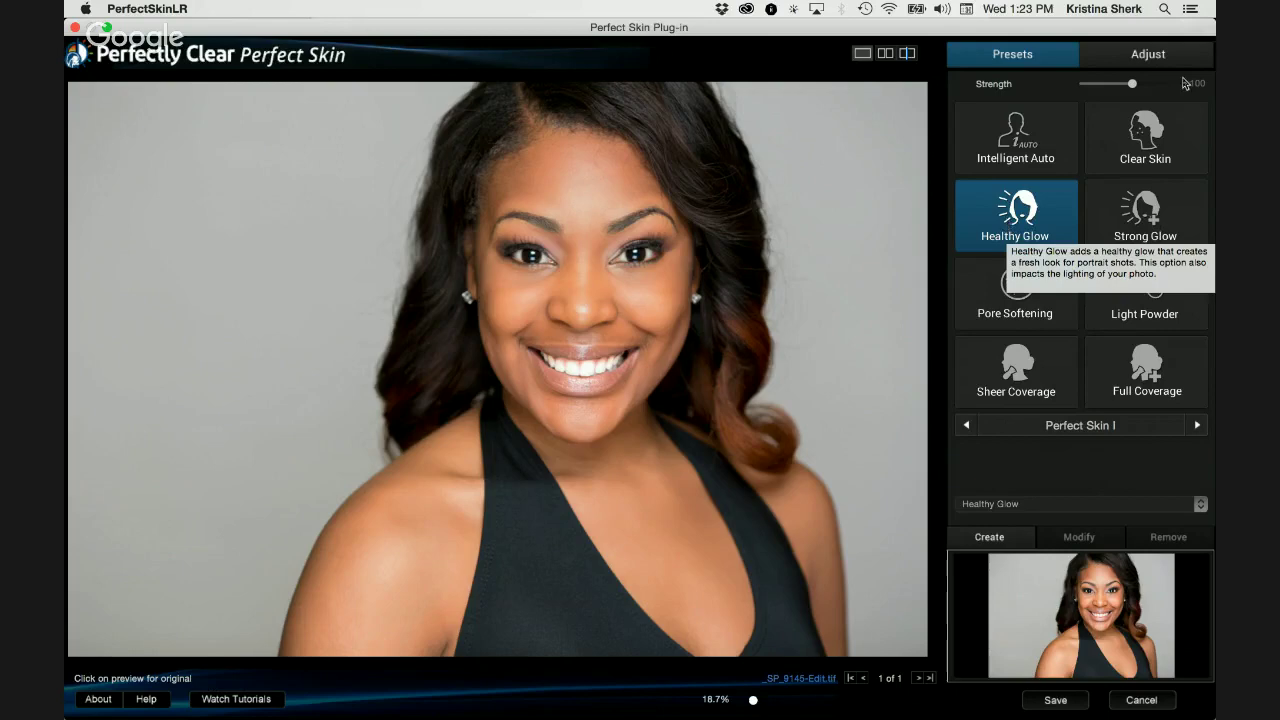
mouse_move(1133, 84)
left_mouse_down()
mouse_move(1155, 88)
mouse_move(1137, 88)
left_mouse_up()
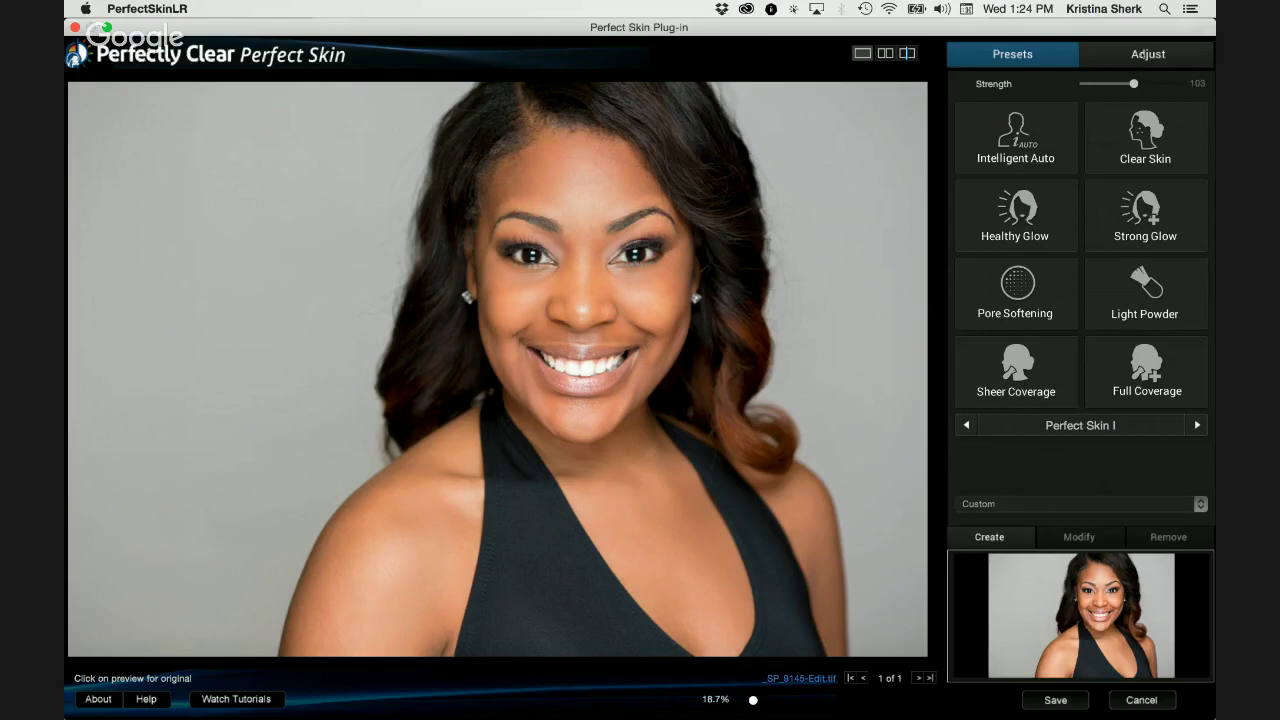
left_click(1006, 146)
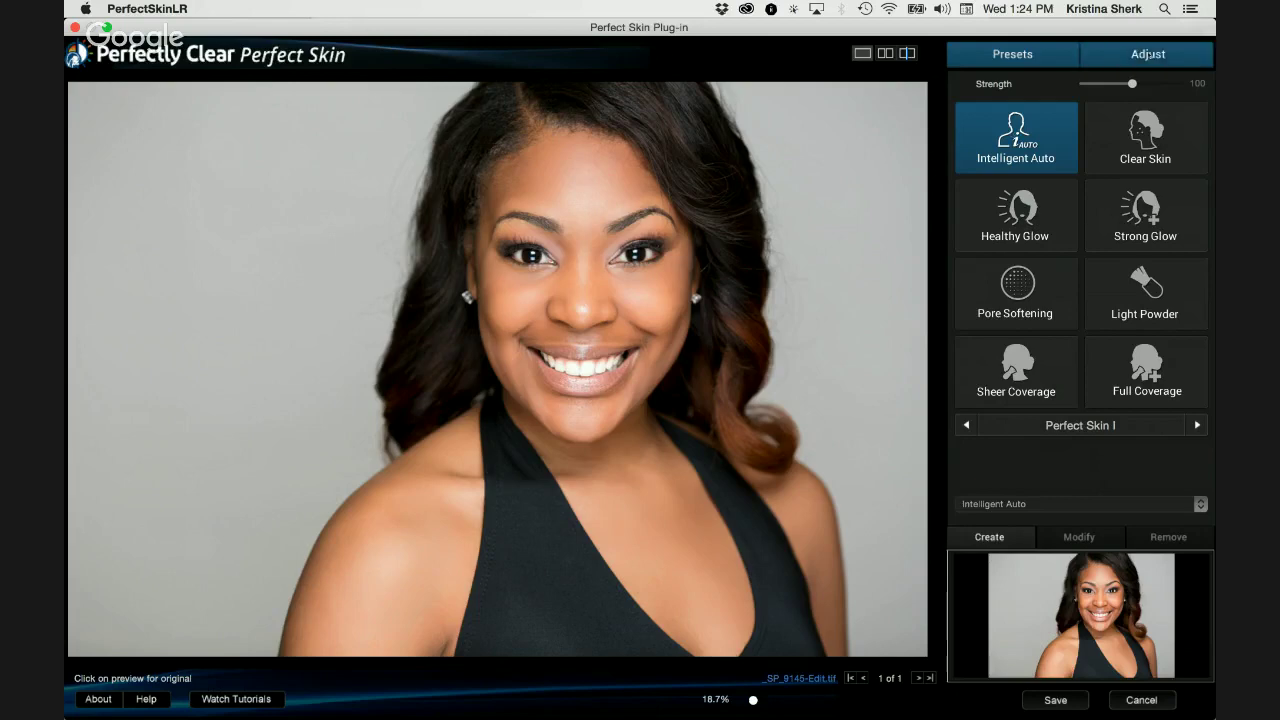
Compare the portrait with and without Teeth Whitening in the Intelligent Auto adjustments
left_click(1149, 55)
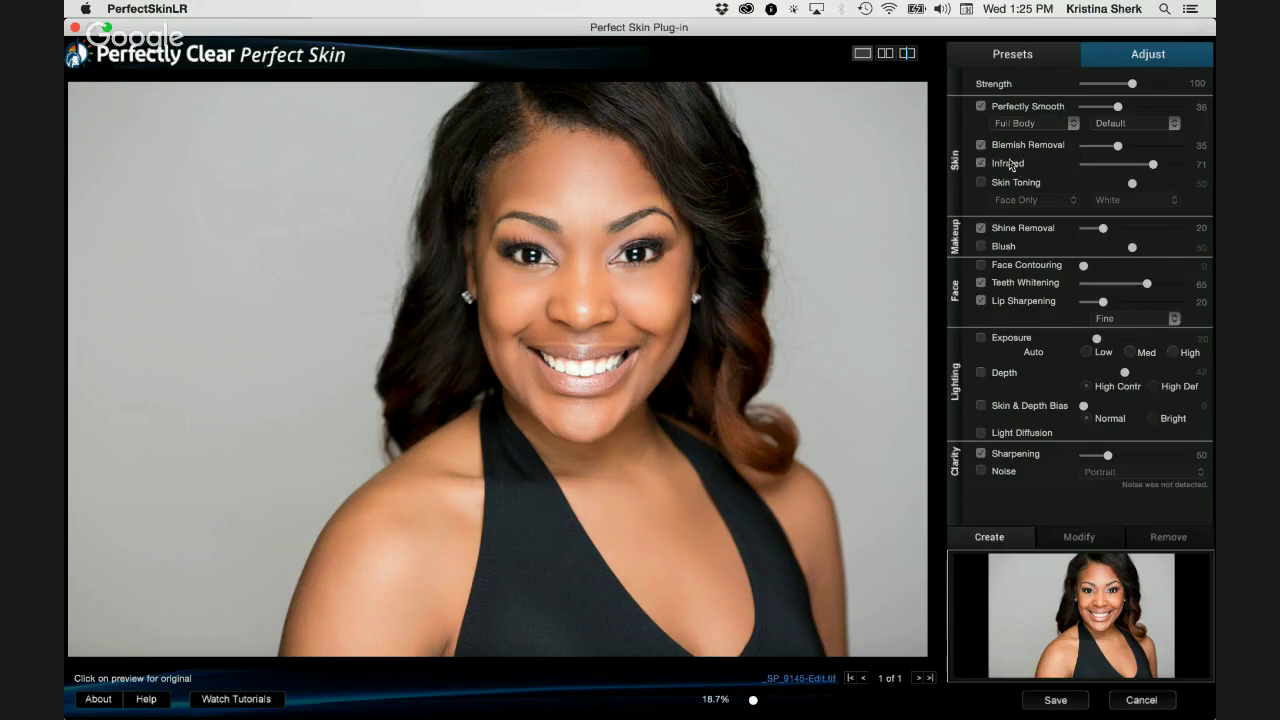
left_click(980, 284)
left_click(980, 285)
left_click(980, 285)
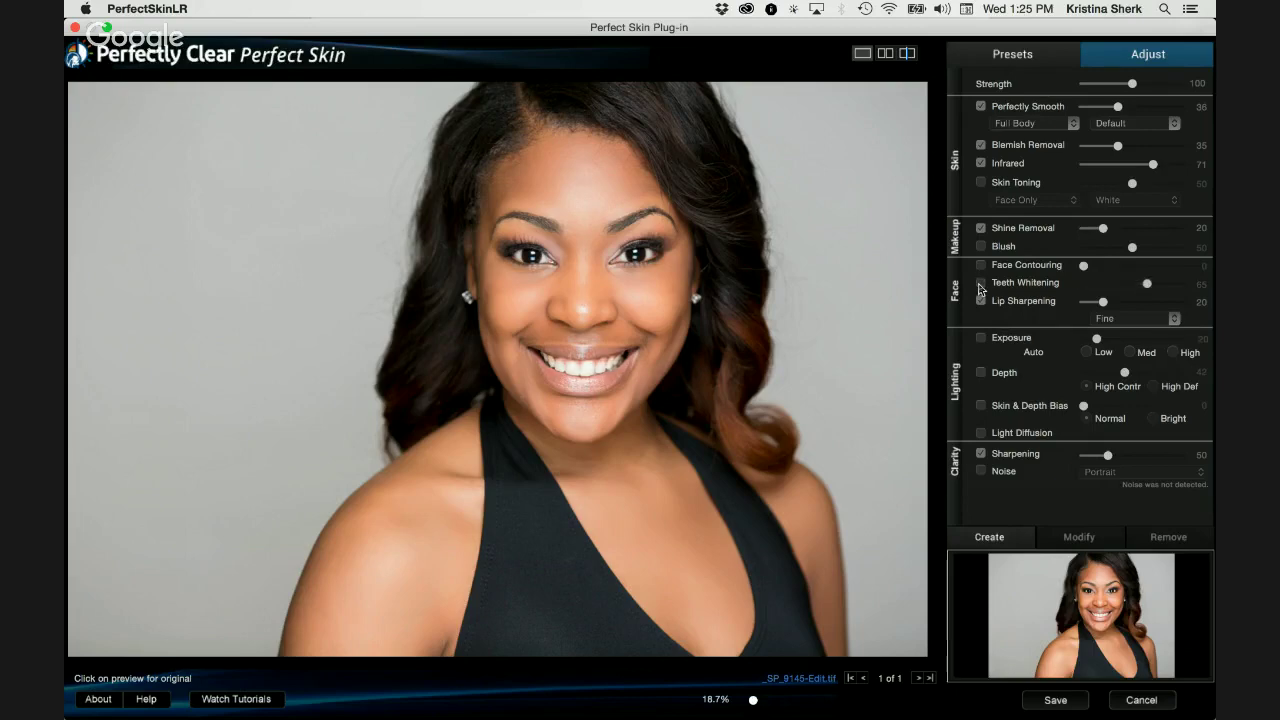
left_click(980, 285)
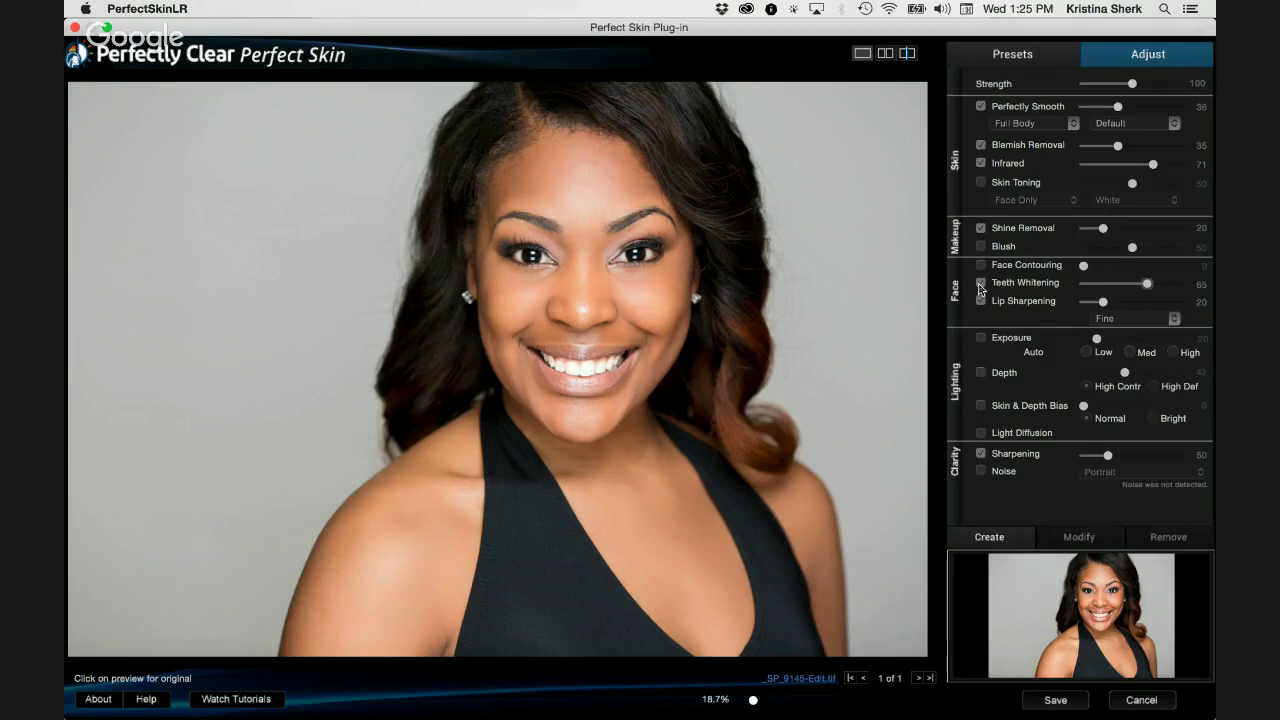
left_click(980, 285)
left_click(980, 285)
left_click(980, 285)
left_click(980, 285)
Review the available presets, including the Perfect Skin II group and the SharkPixel female and male skin presets
left_click(1016, 55)
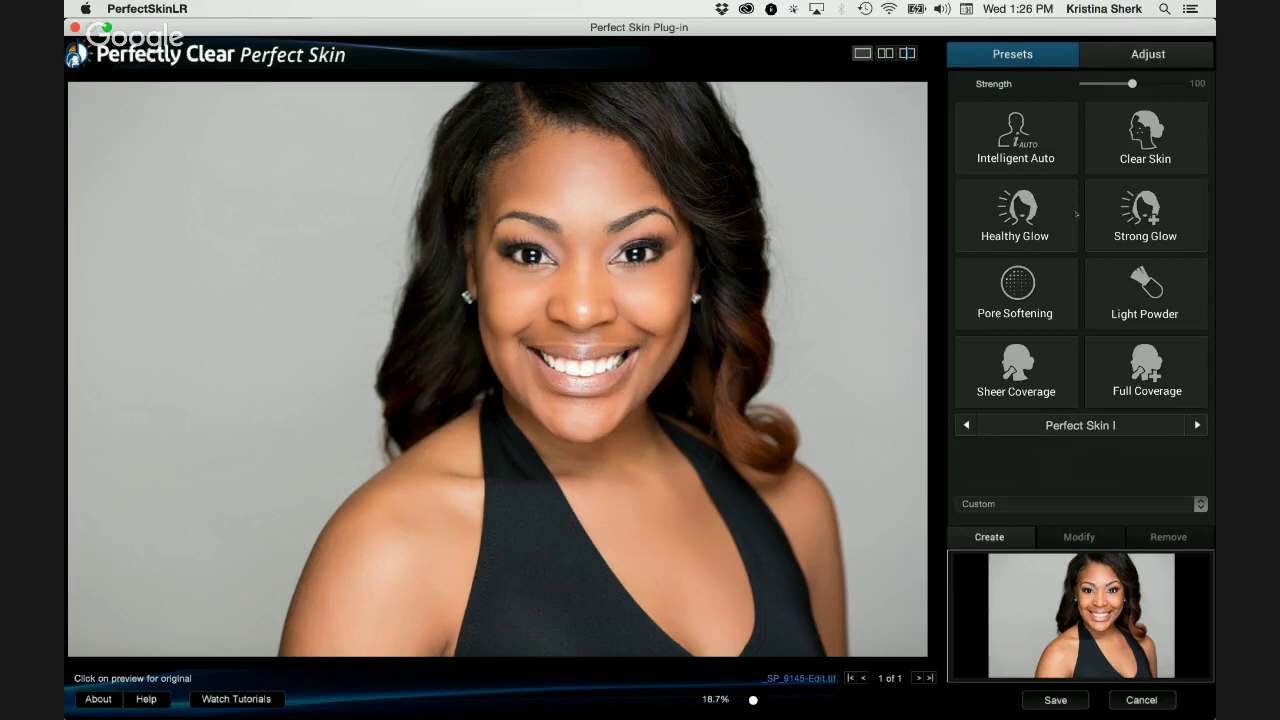
left_click(998, 507)
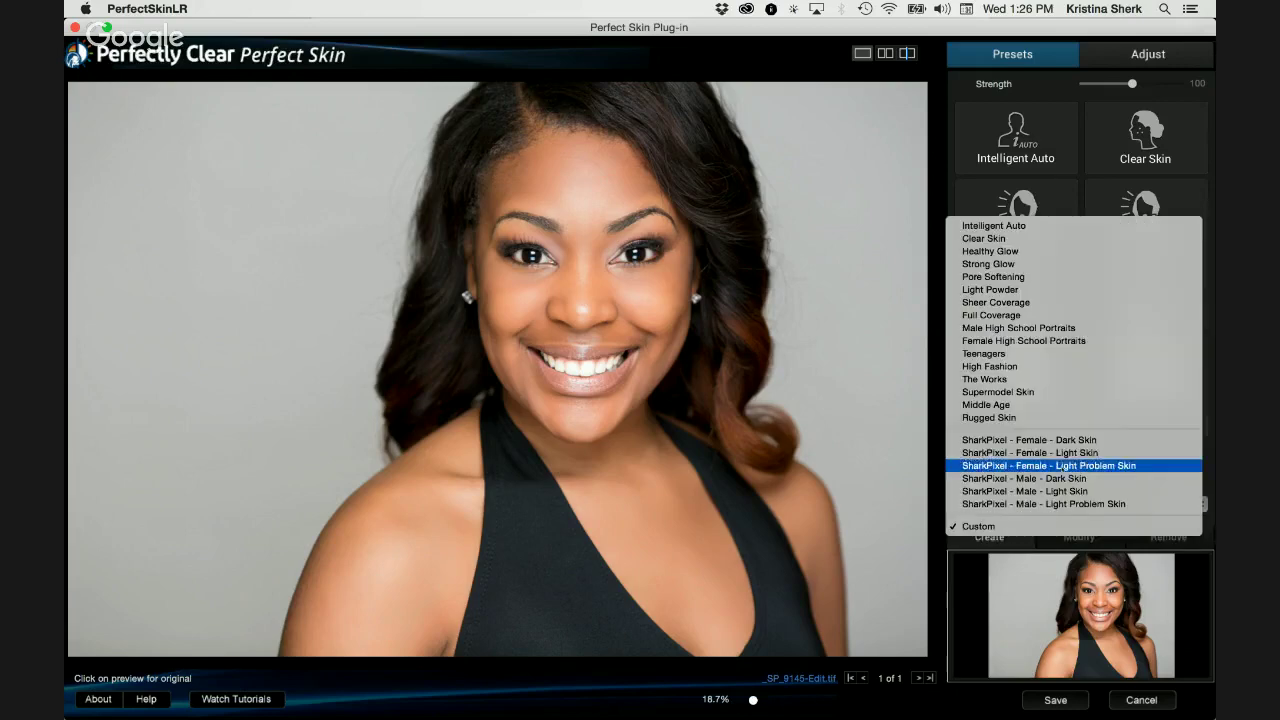
left_click(988, 515)
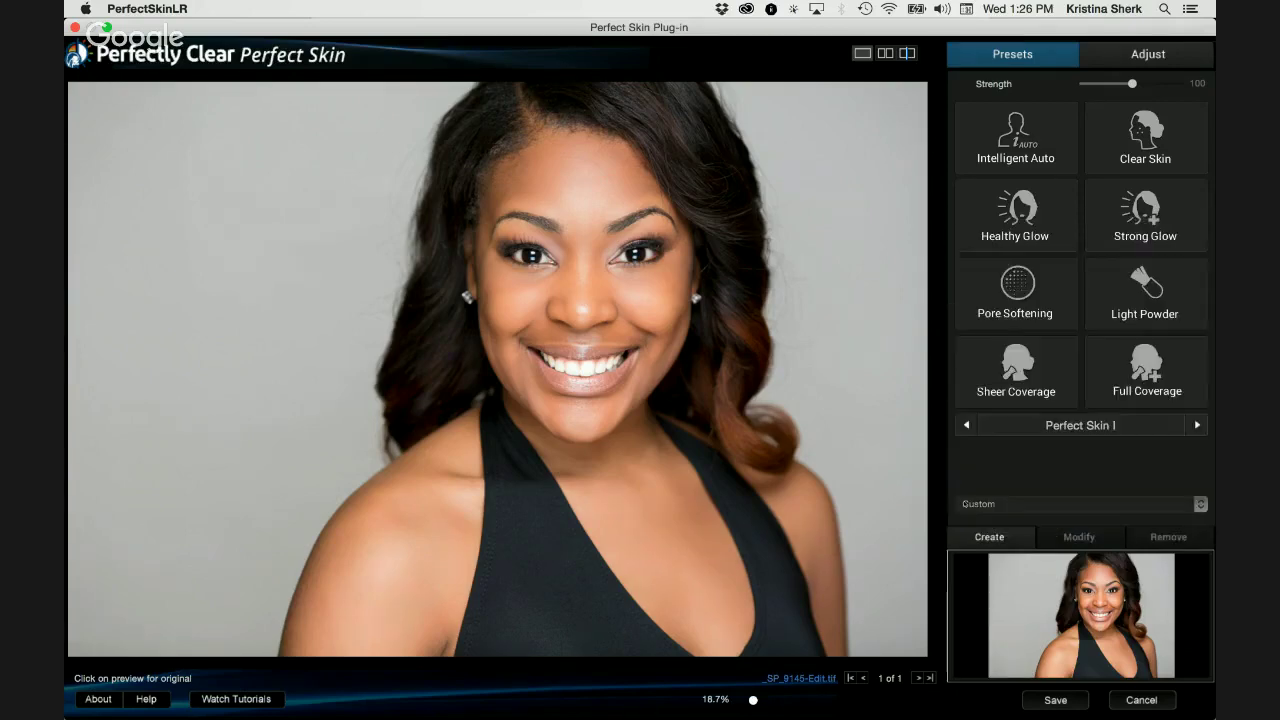
left_click(1065, 508)
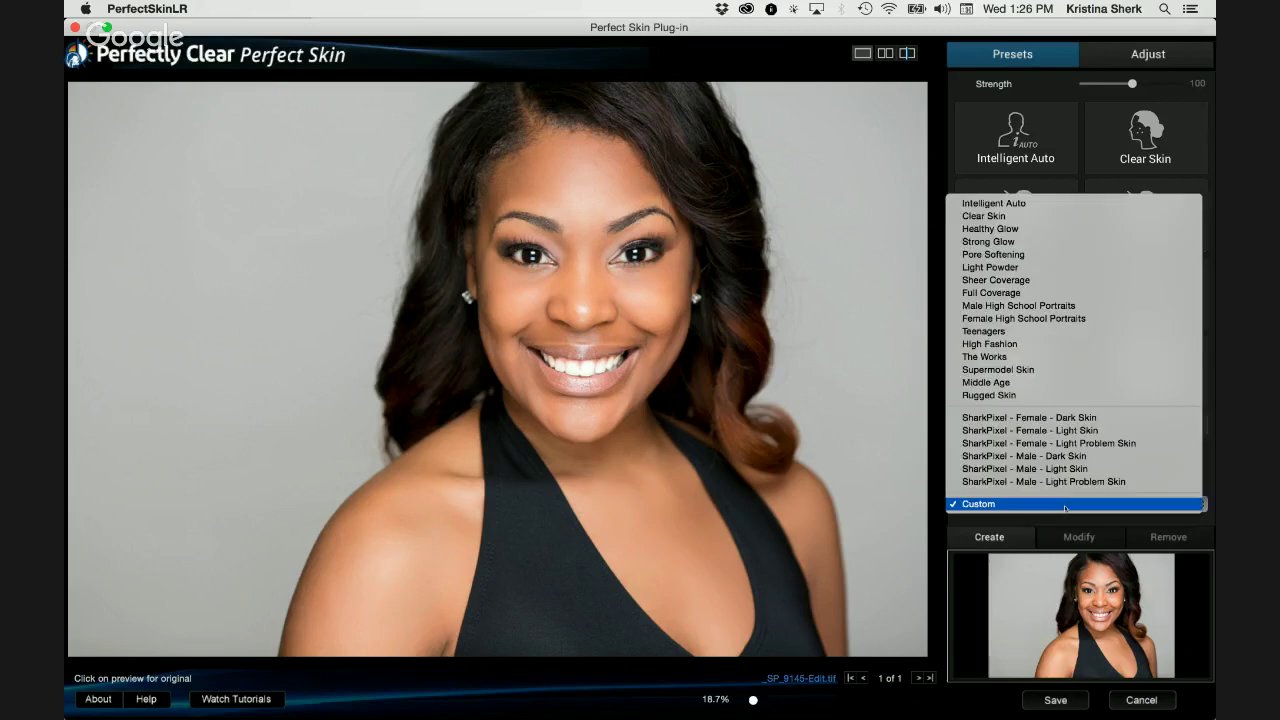
left_click(935, 520)
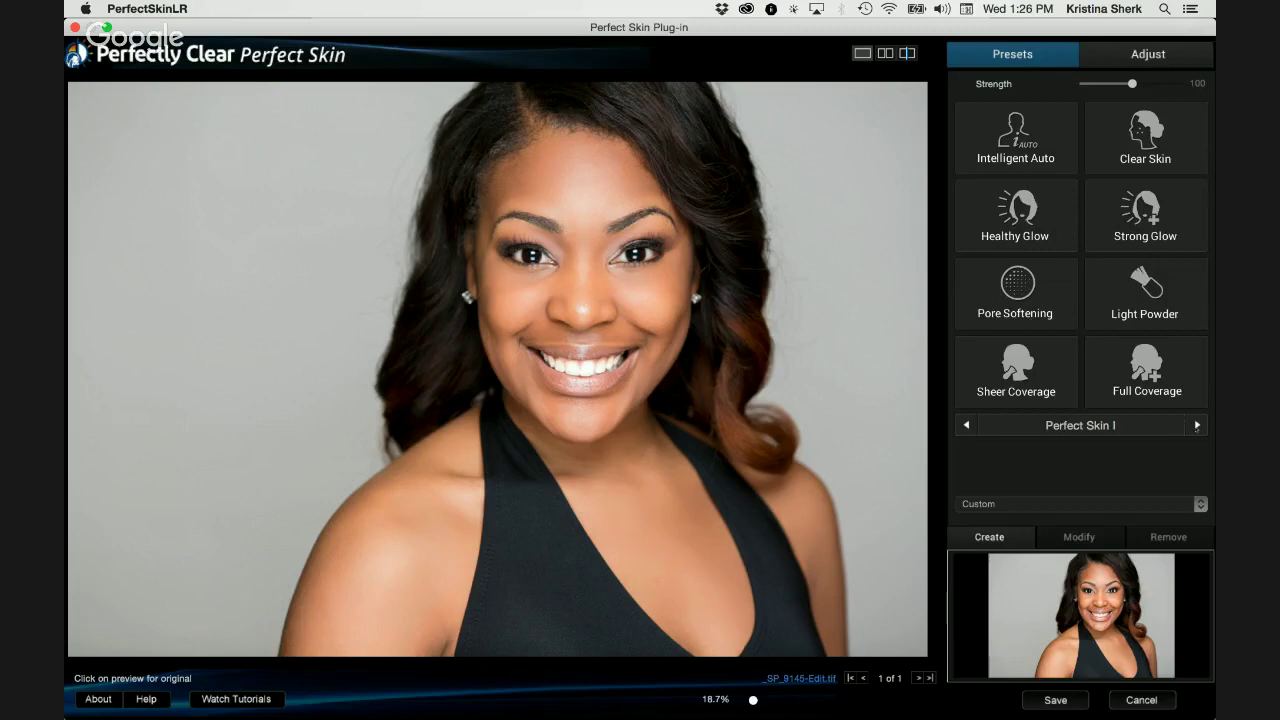
left_click(1196, 425)
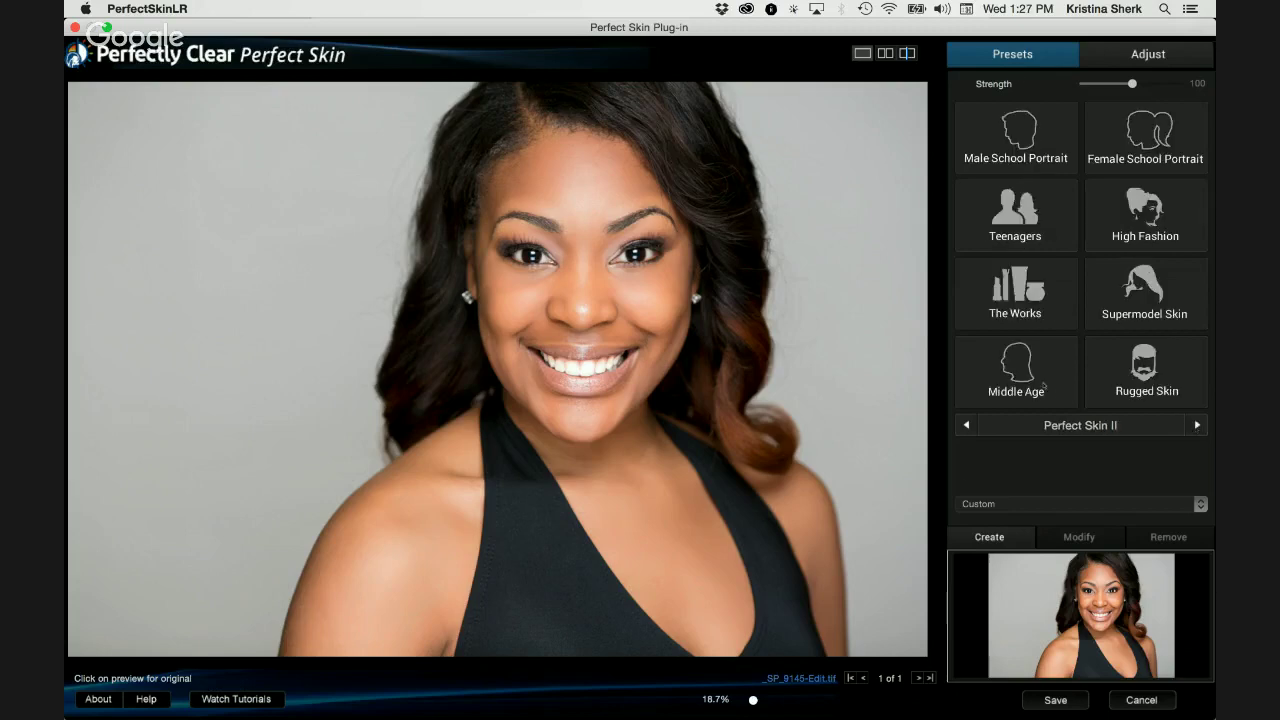
left_click(966, 425)
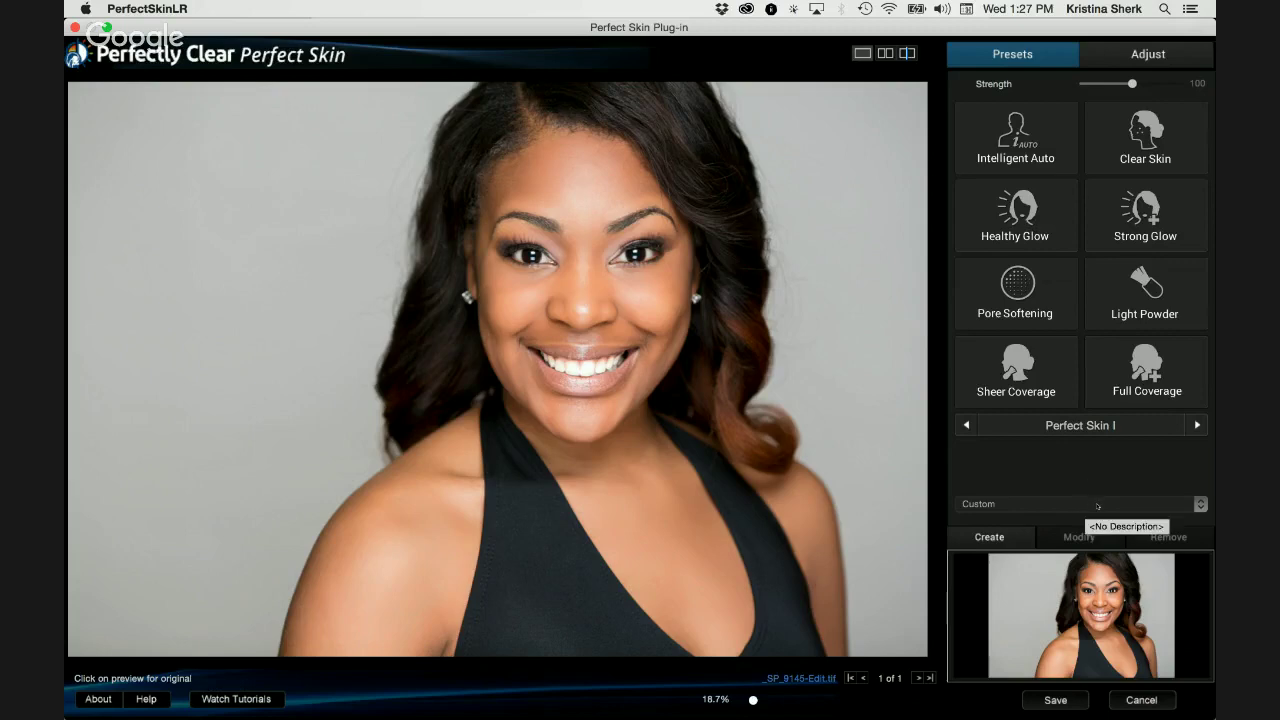
left_click(1097, 506)
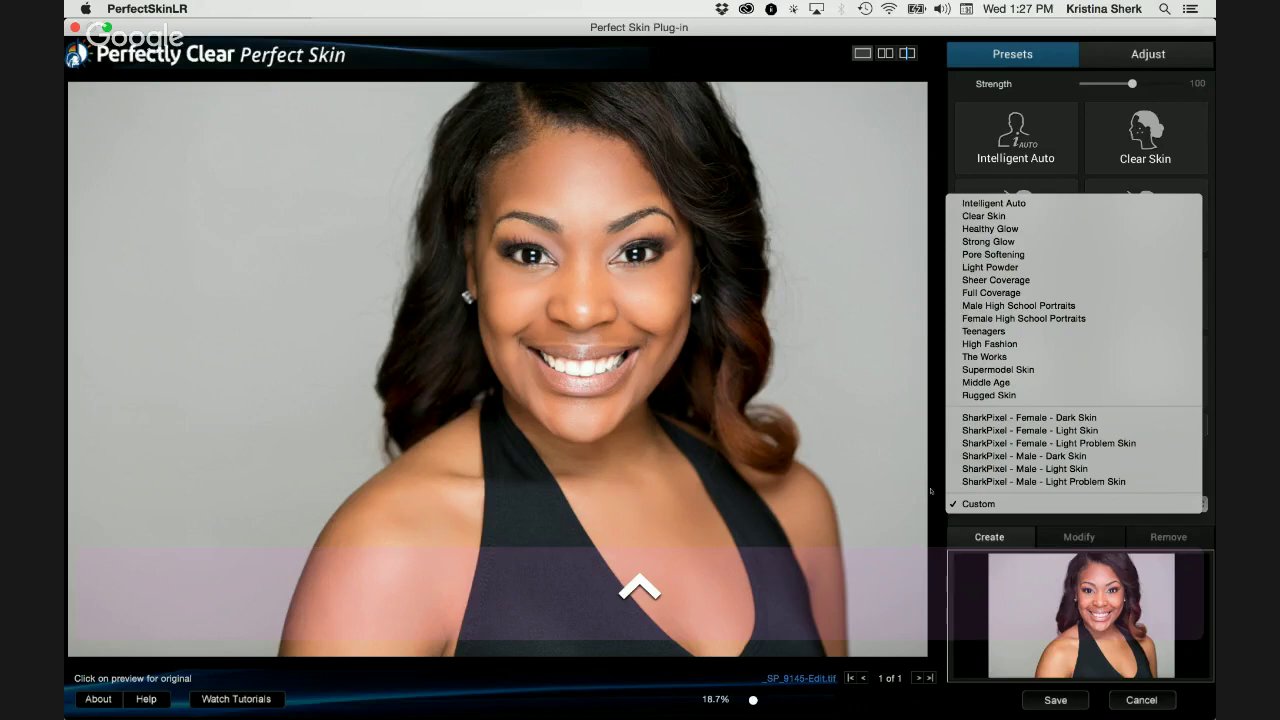
left_click(1000, 504)
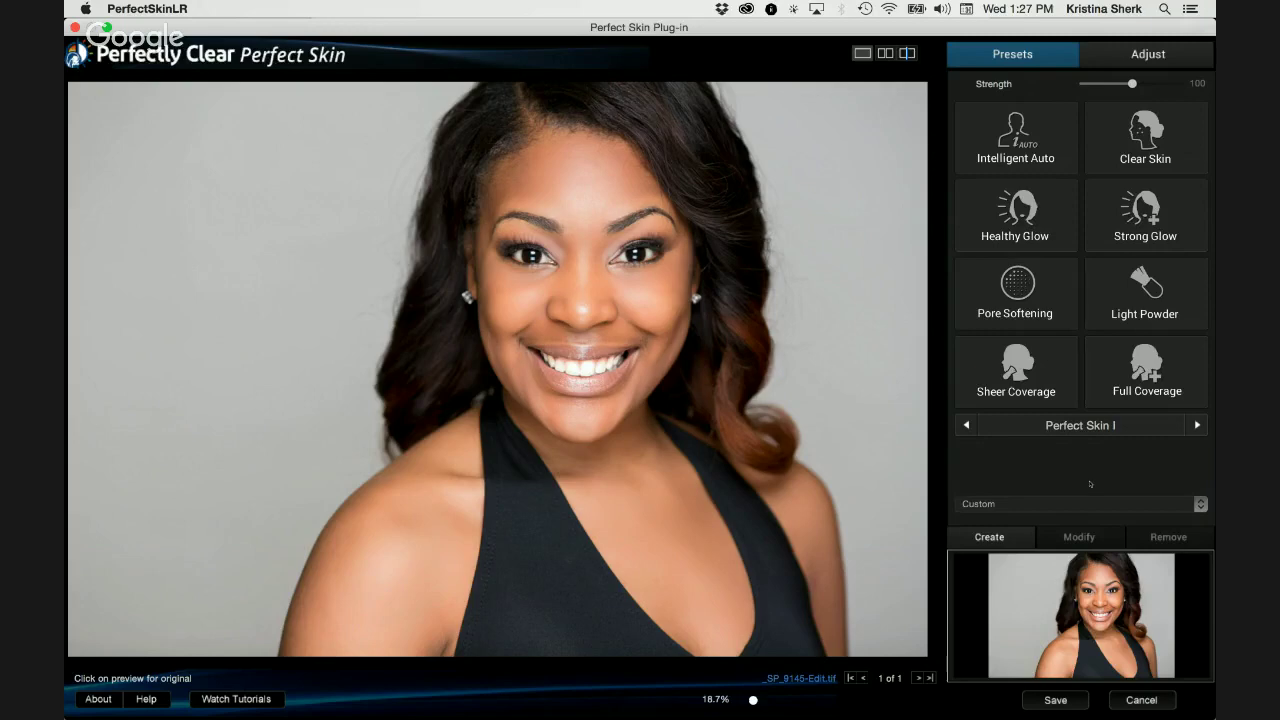
Apply the SharkPixel - Female - Dark Skin preset with the eyes and nose in view at 100%
left_click(799, 346)
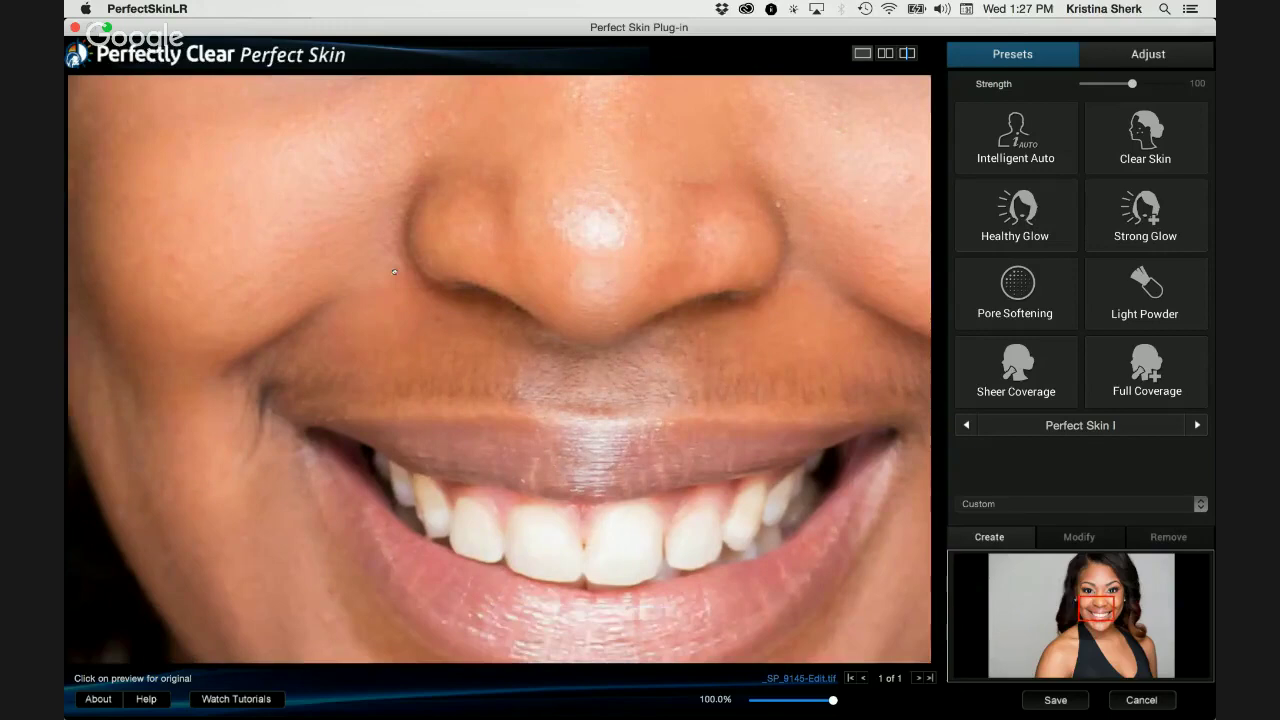
left_click_drag(395, 272, 547, 634)
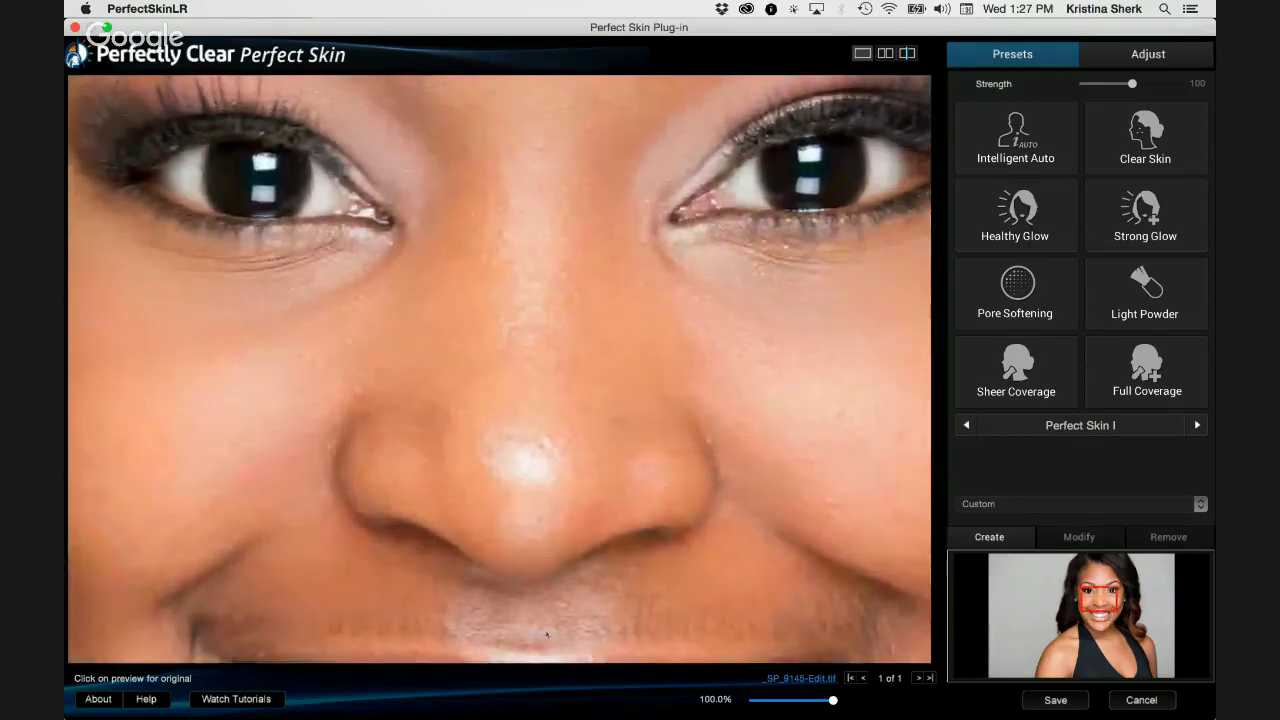
left_click(1090, 504)
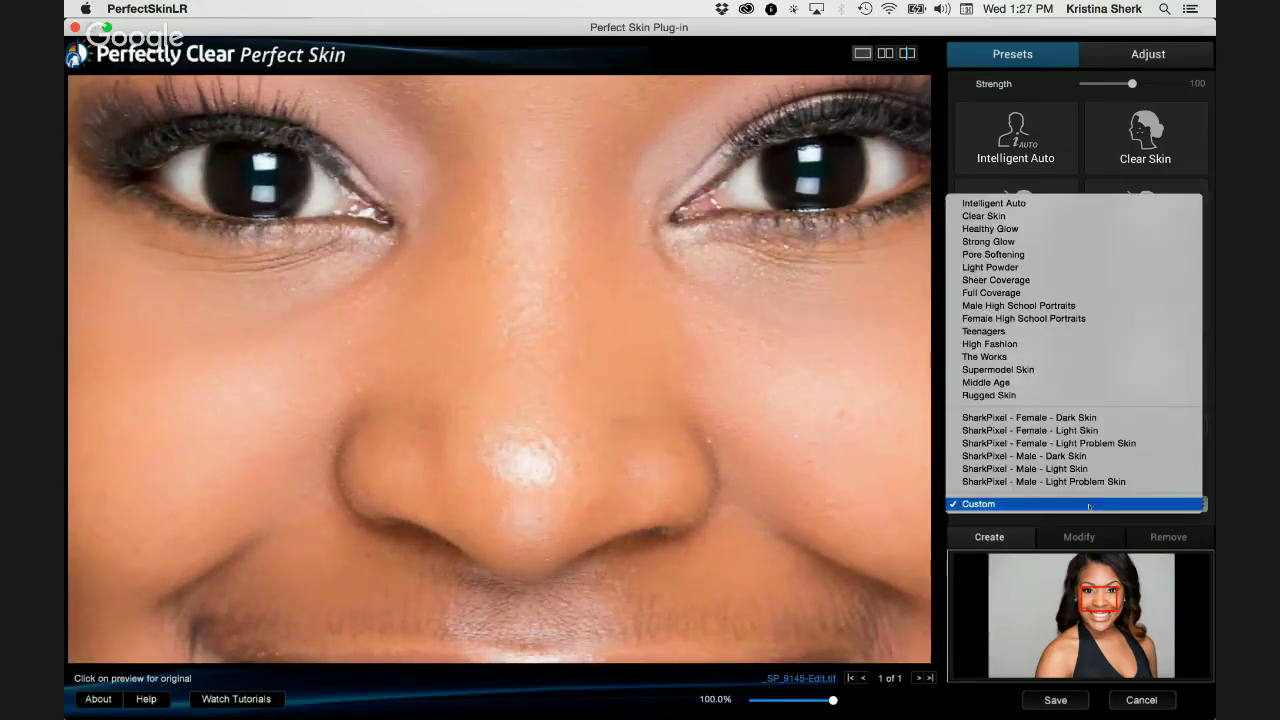
left_click(1120, 418)
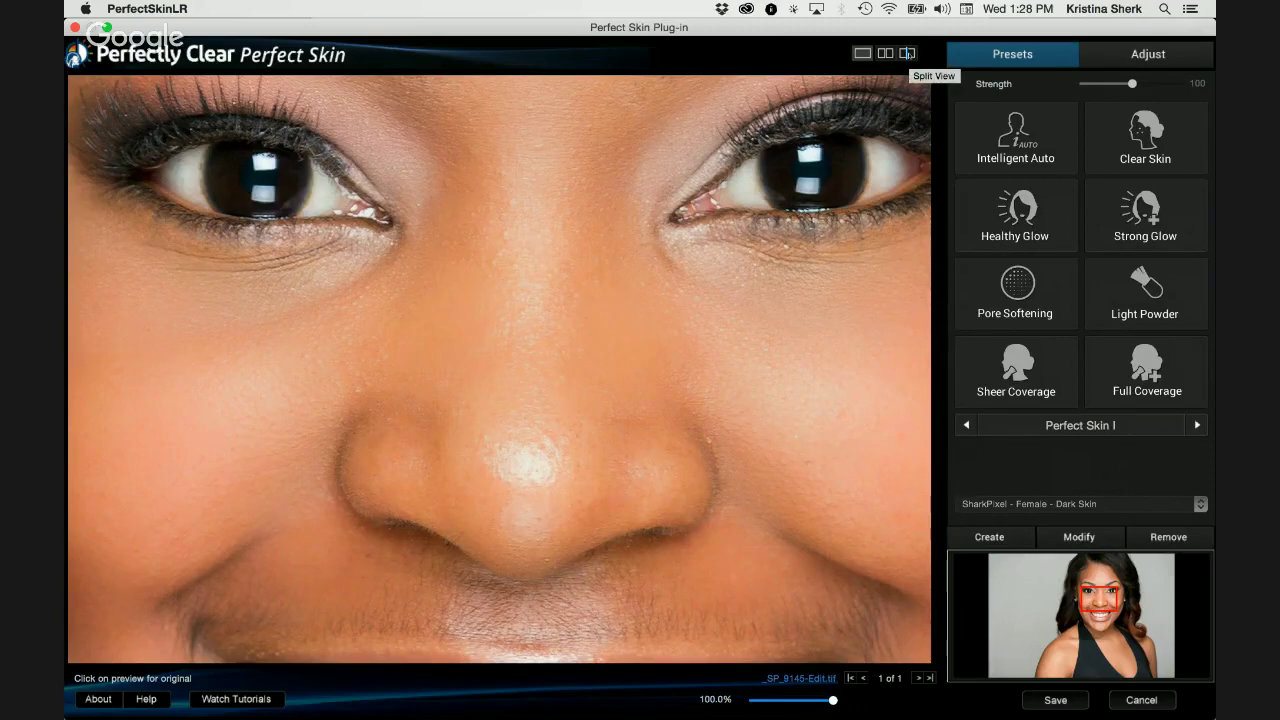
Show a split view of the original and retouched versions and compare the skin around the eyes and nose at 100%
left_click(907, 53)
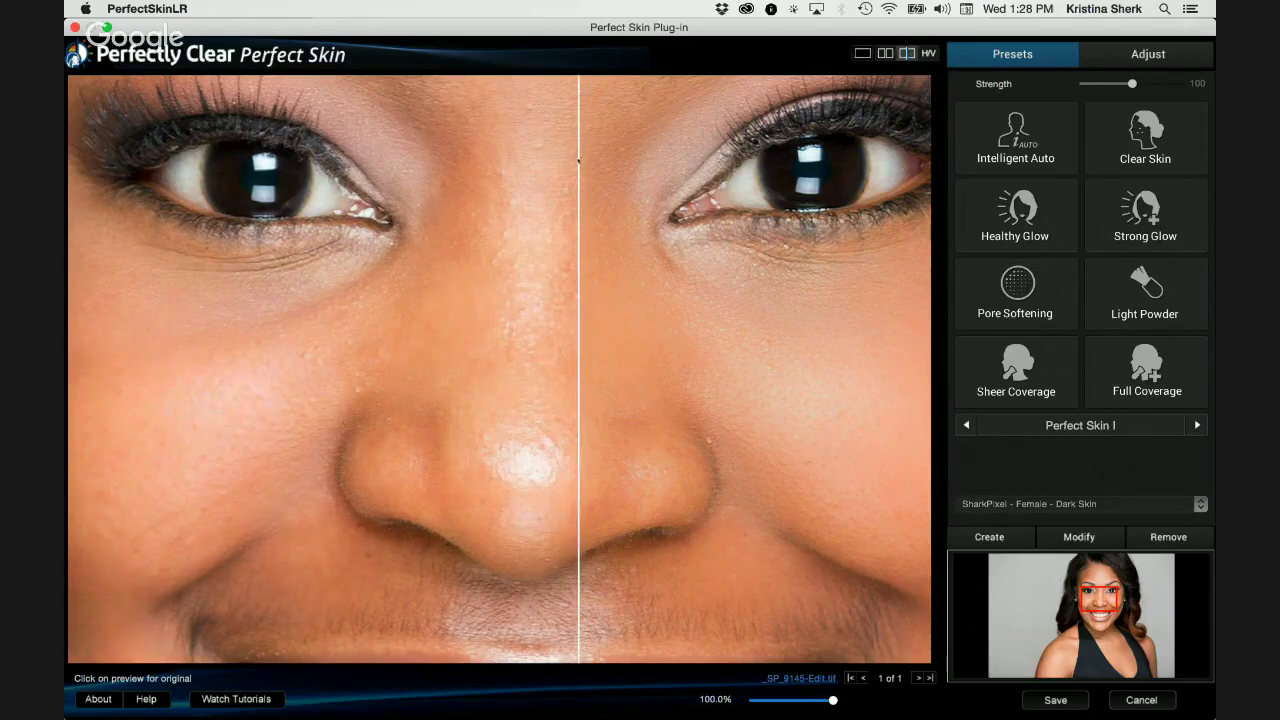
mouse_move(579, 164)
left_mouse_down()
mouse_move(67, 234)
mouse_move(750, 243)
mouse_move(917, 252)
mouse_move(950, 268)
mouse_move(758, 342)
mouse_move(523, 354)
mouse_move(509, 363)
mouse_move(543, 380)
mouse_move(543, 422)
left_mouse_up()
key("space")
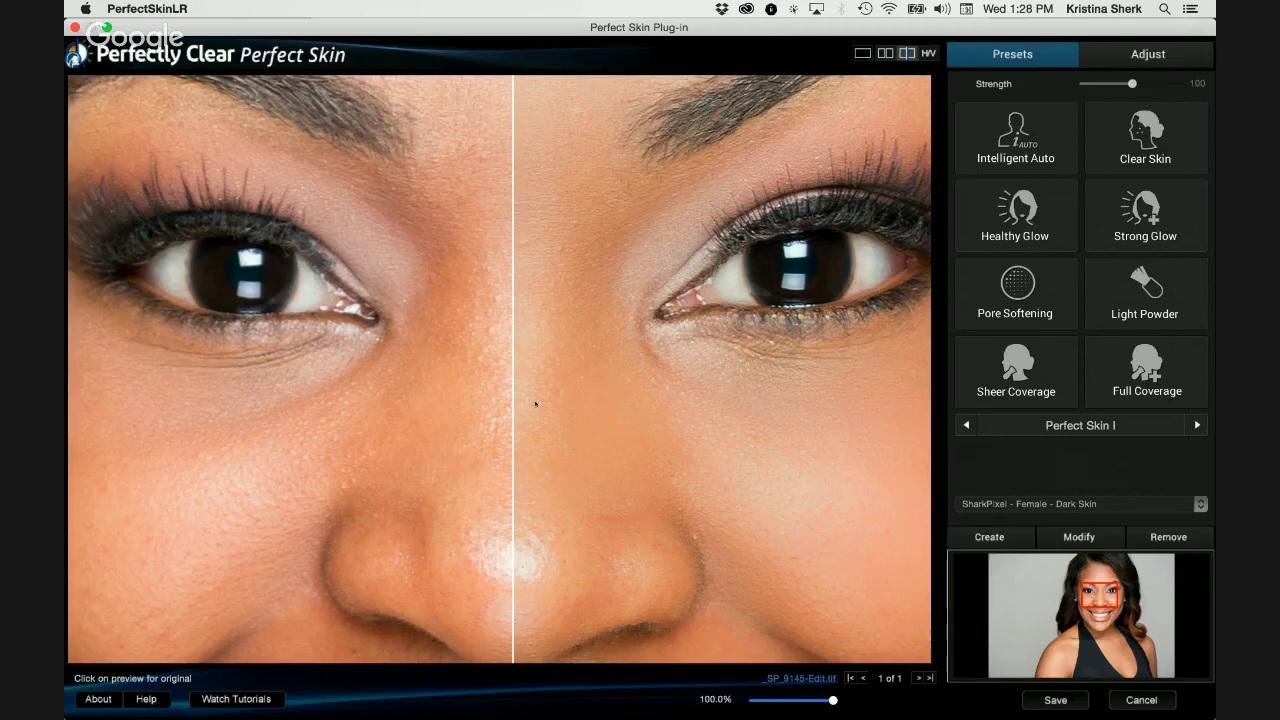
mouse_move(512, 406)
left_mouse_down()
mouse_move(684, 384)
mouse_move(905, 390)
mouse_move(447, 431)
mouse_move(506, 420)
left_mouse_up()
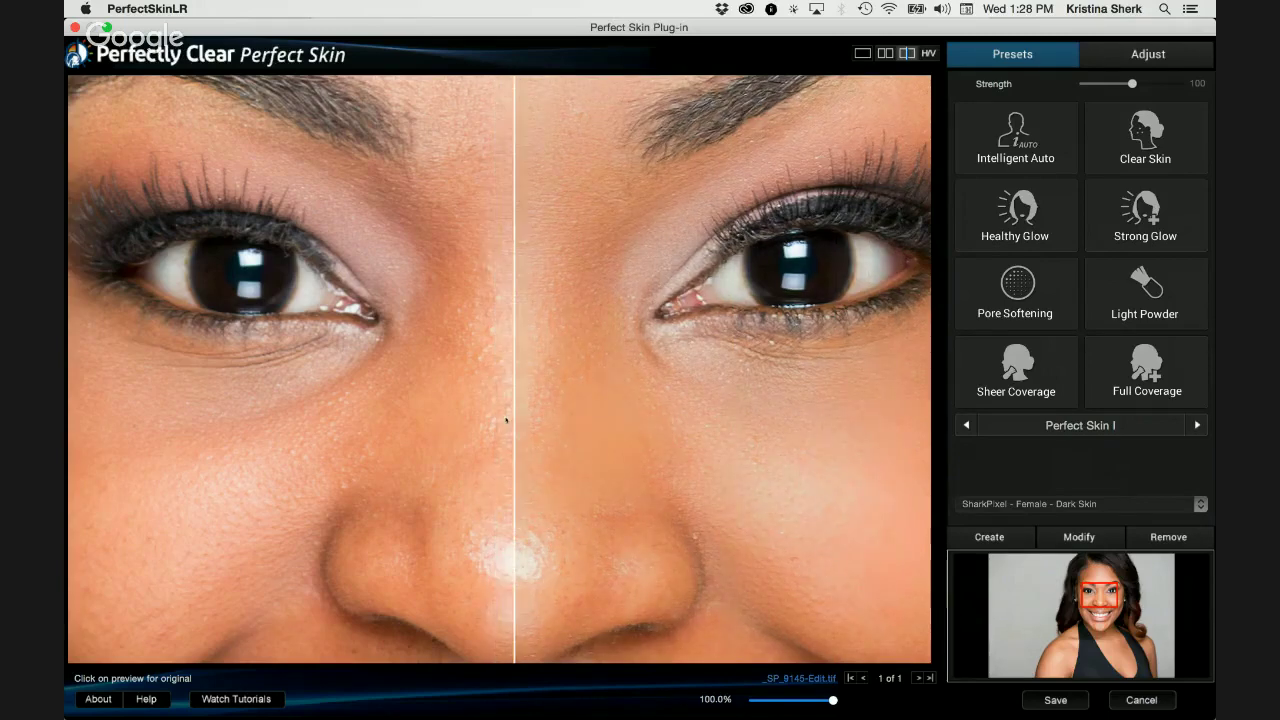
Compare both versions on the whole portrait by moving the split line across the face and back to its middle
key("z")
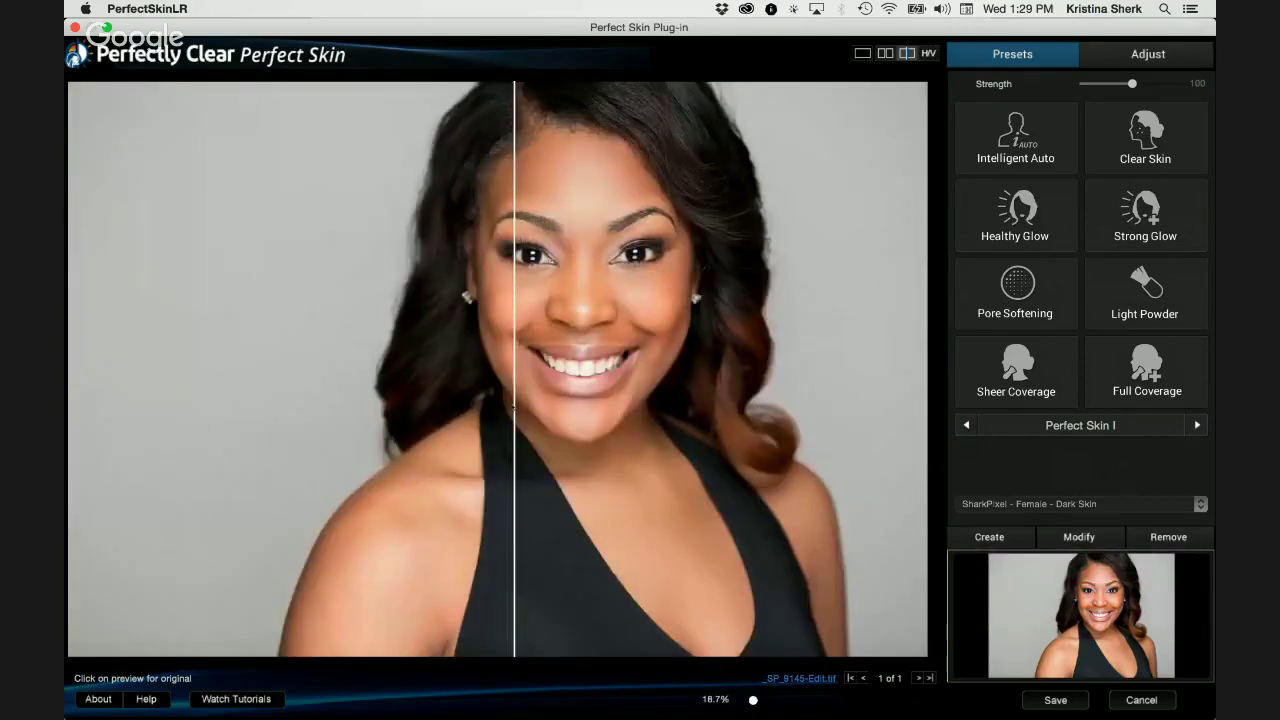
left_click_drag(513, 405, 459, 425)
left_click_drag(432, 438, 583, 453)
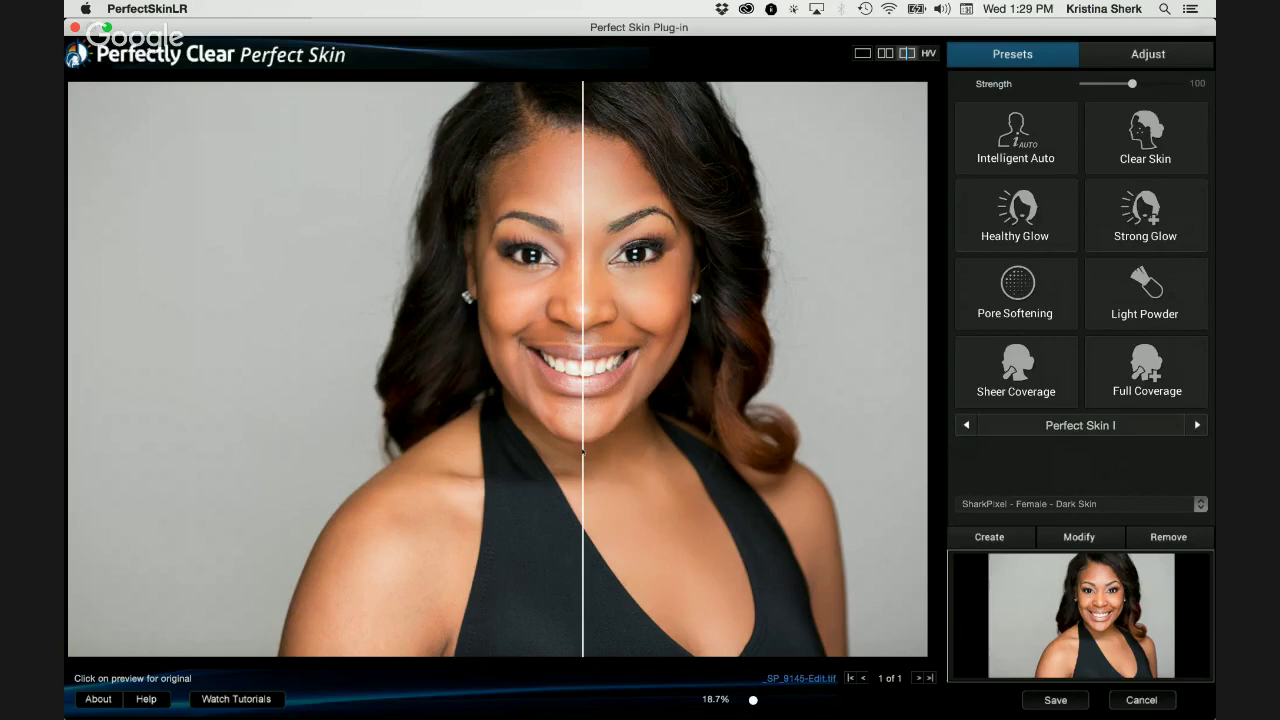
Compare the original and retouched forehead skin at 100% by moving the split line across it
key("z")
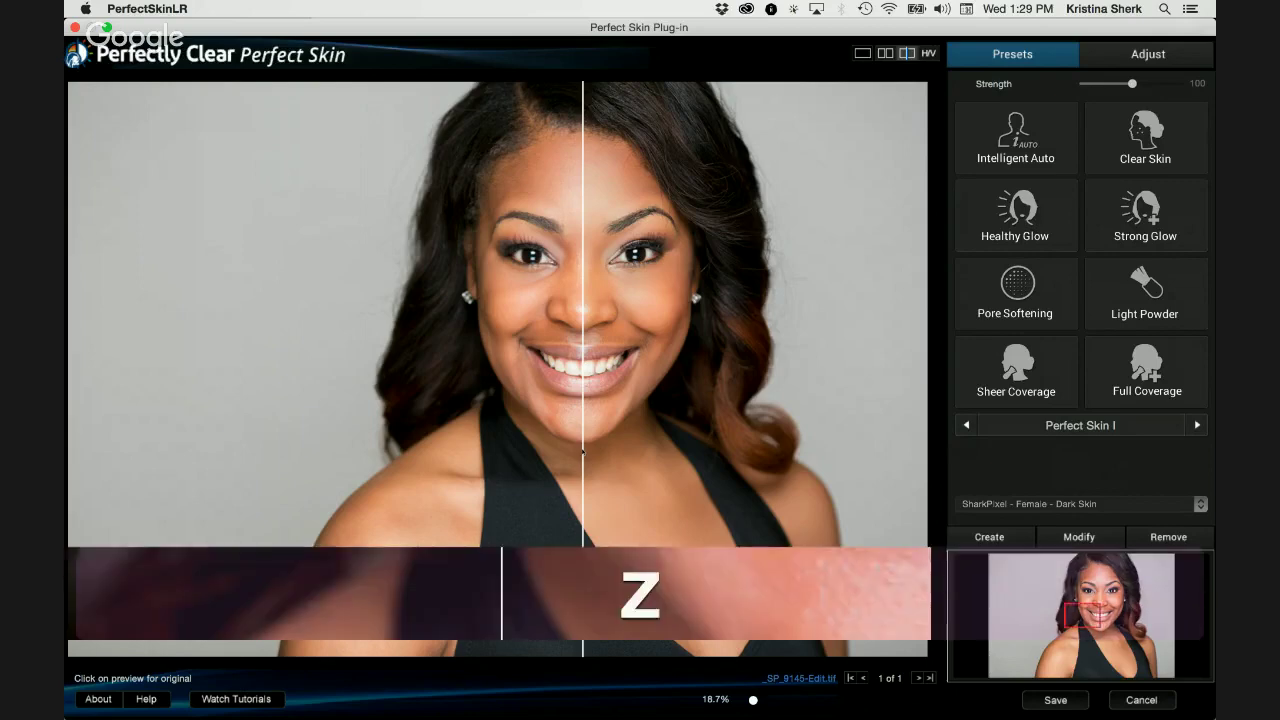
left_click_drag(663, 141, 228, 716)
left_click_drag(366, 293, 425, 645)
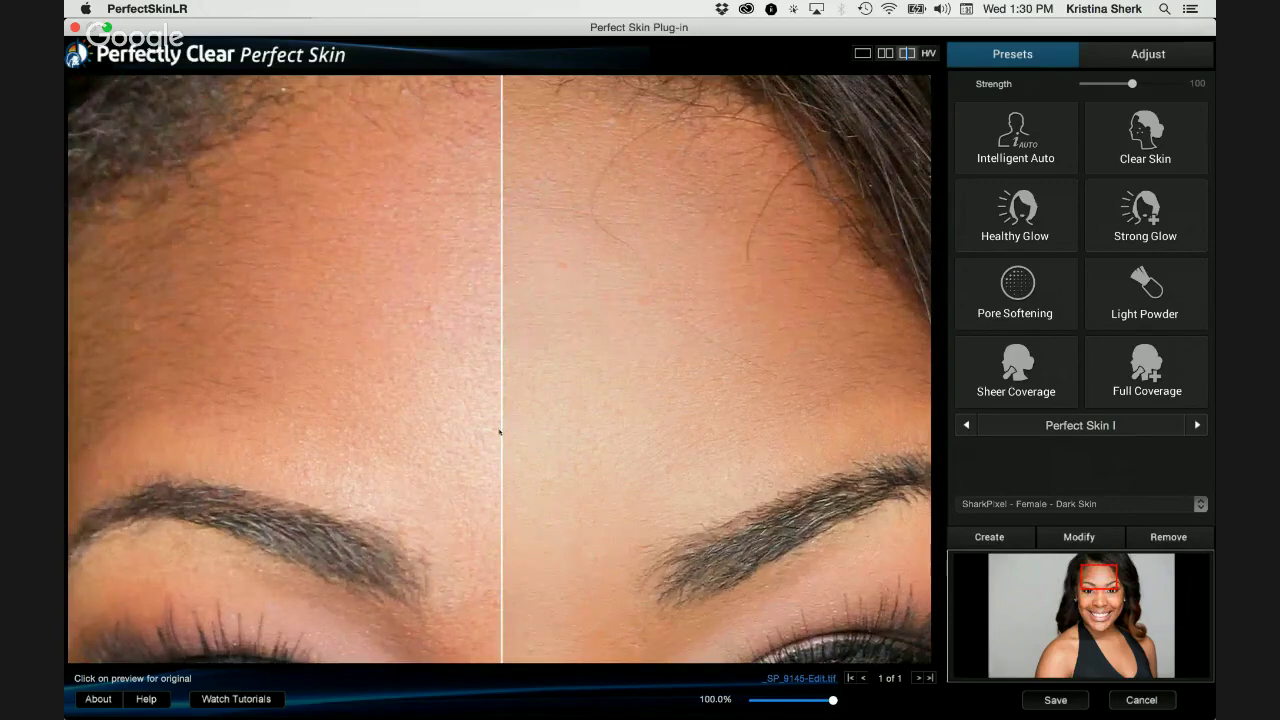
left_click_drag(501, 429, 134, 330)
left_click_drag(330, 308, 535, 336)
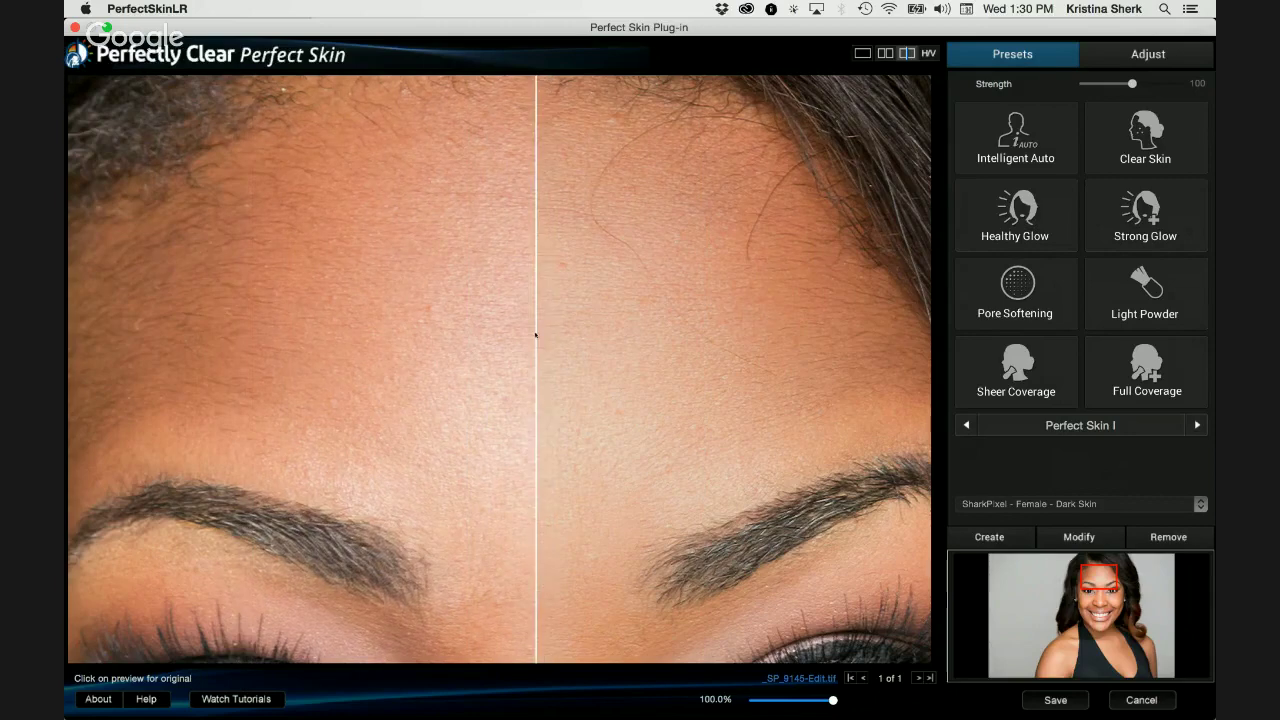
Centre the split line on the face in the whole portrait and show the adjustment settings of the SharkPixel preset
key("z")
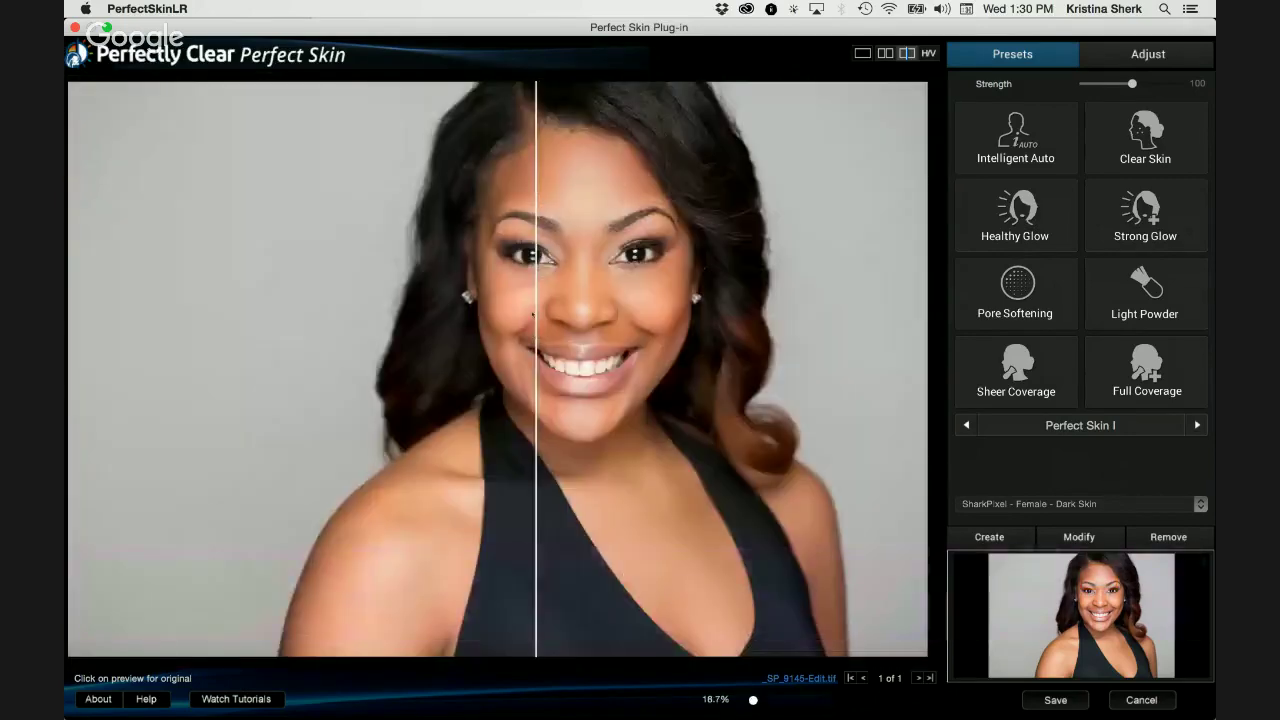
left_click_drag(533, 300, 582, 316)
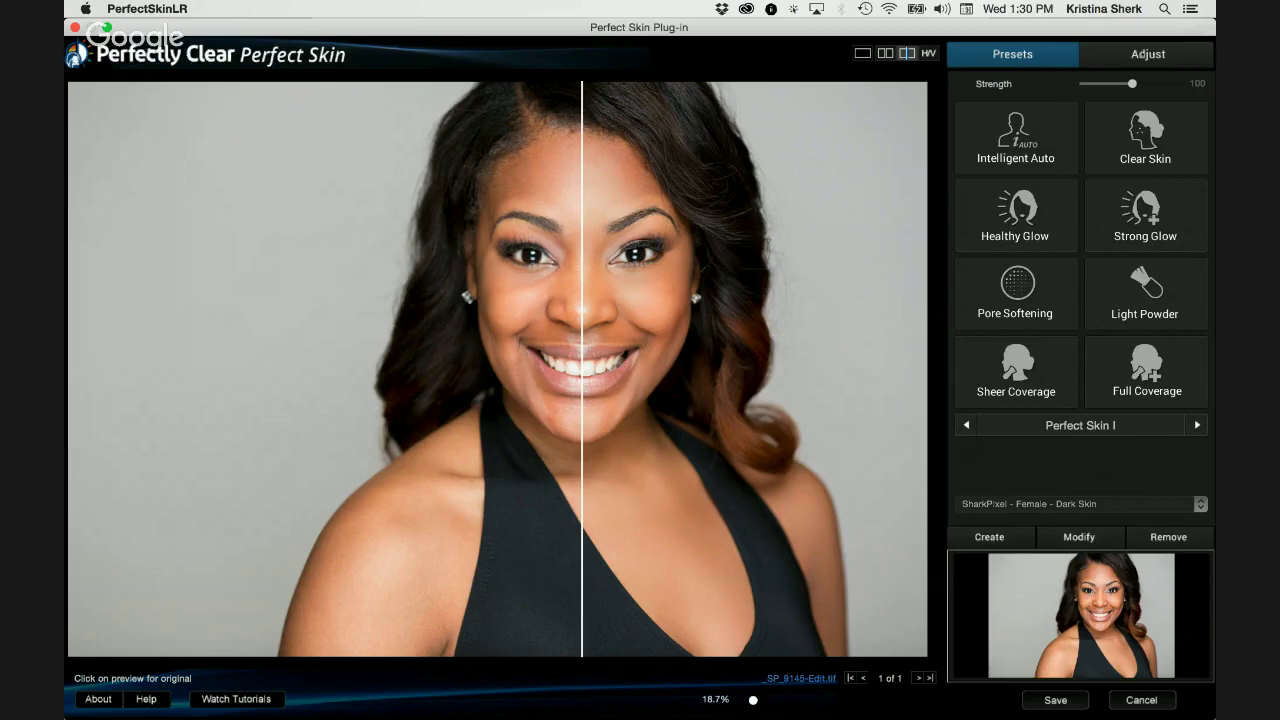
left_click(1147, 53)
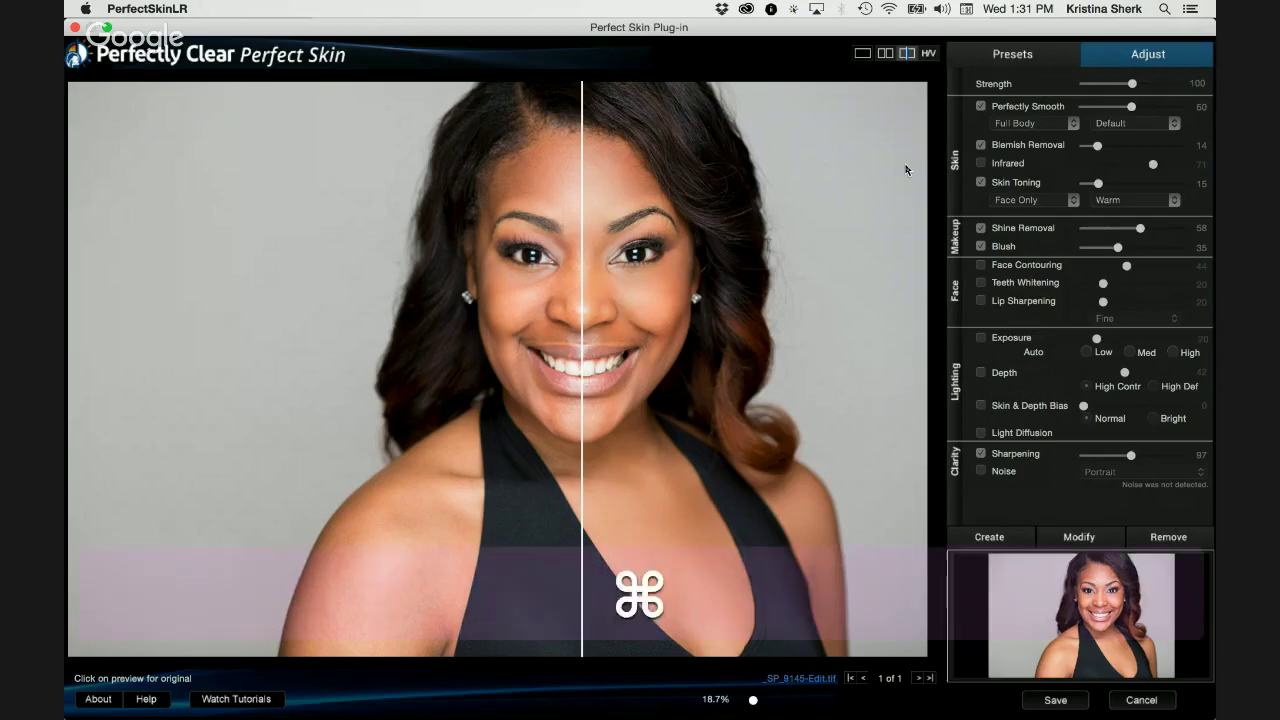
Compare the original and retouched halves of the enlarged face with the split line through the middle of the nose
key("super+equal")
key("super+equal")
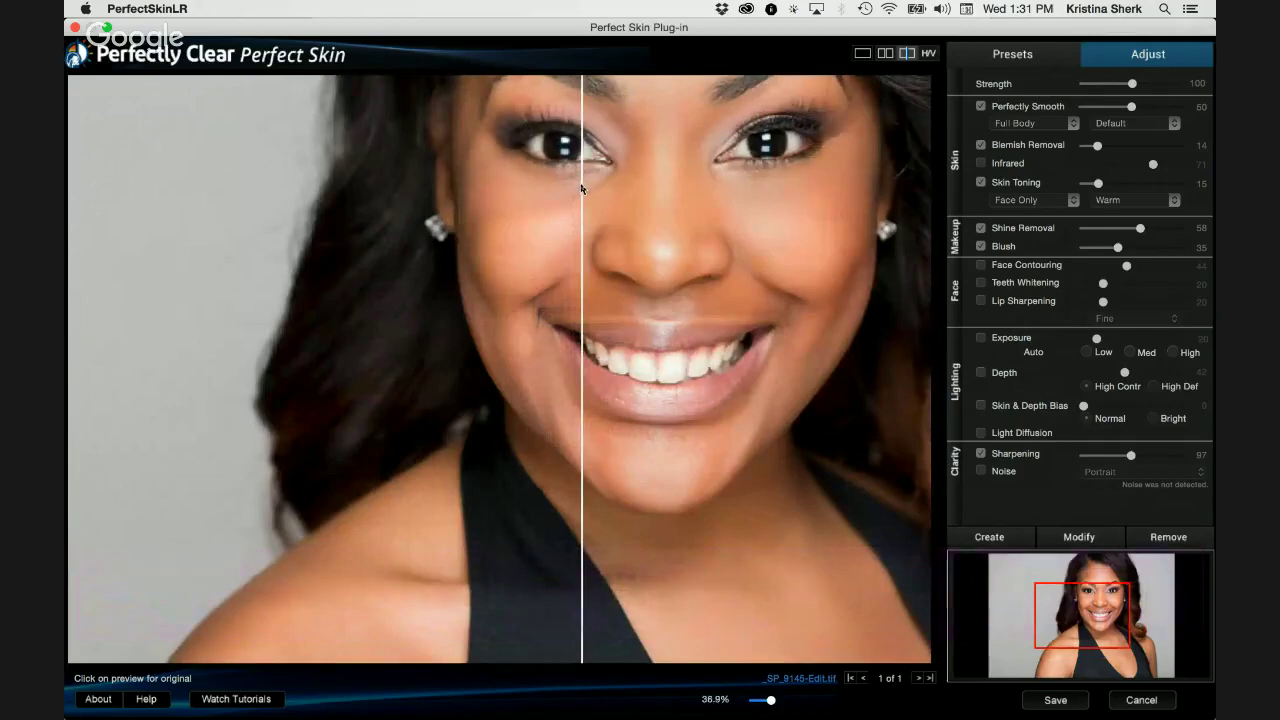
left_click_drag(581, 182, 657, 177)
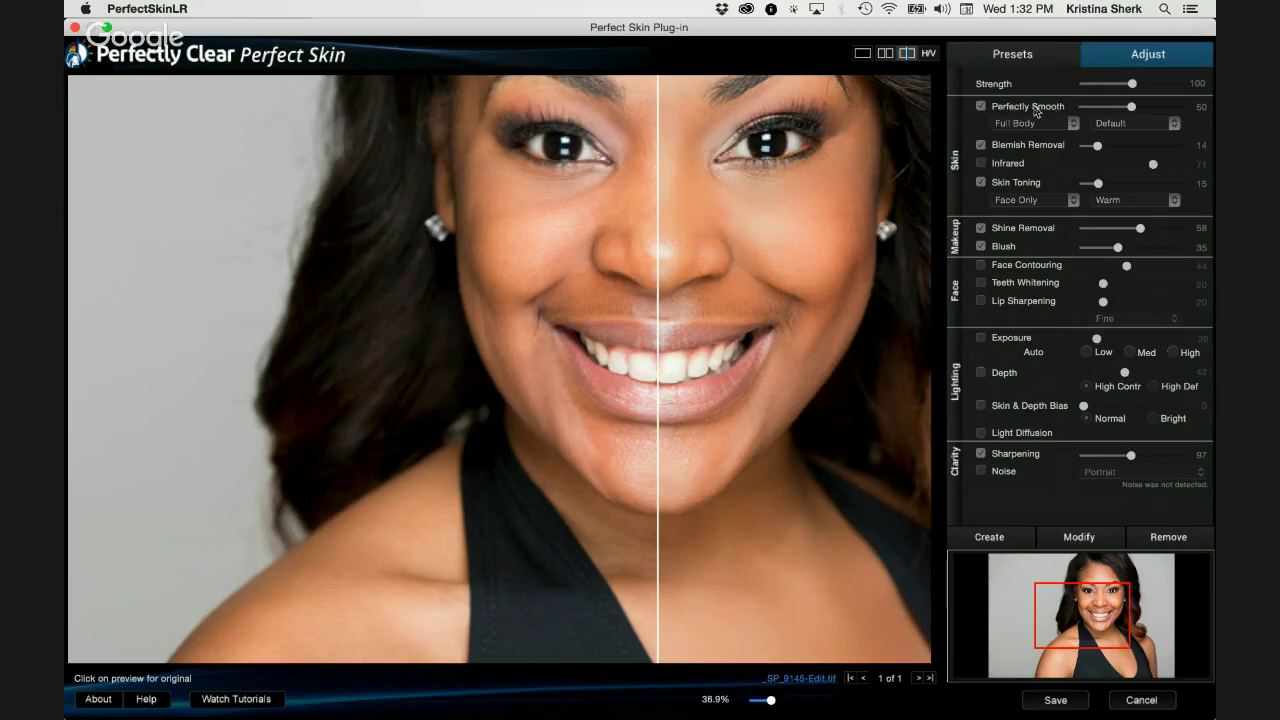
View the area and intensity options of Perfectly Smooth, leaving Full Body and Default selected
left_click(981, 106)
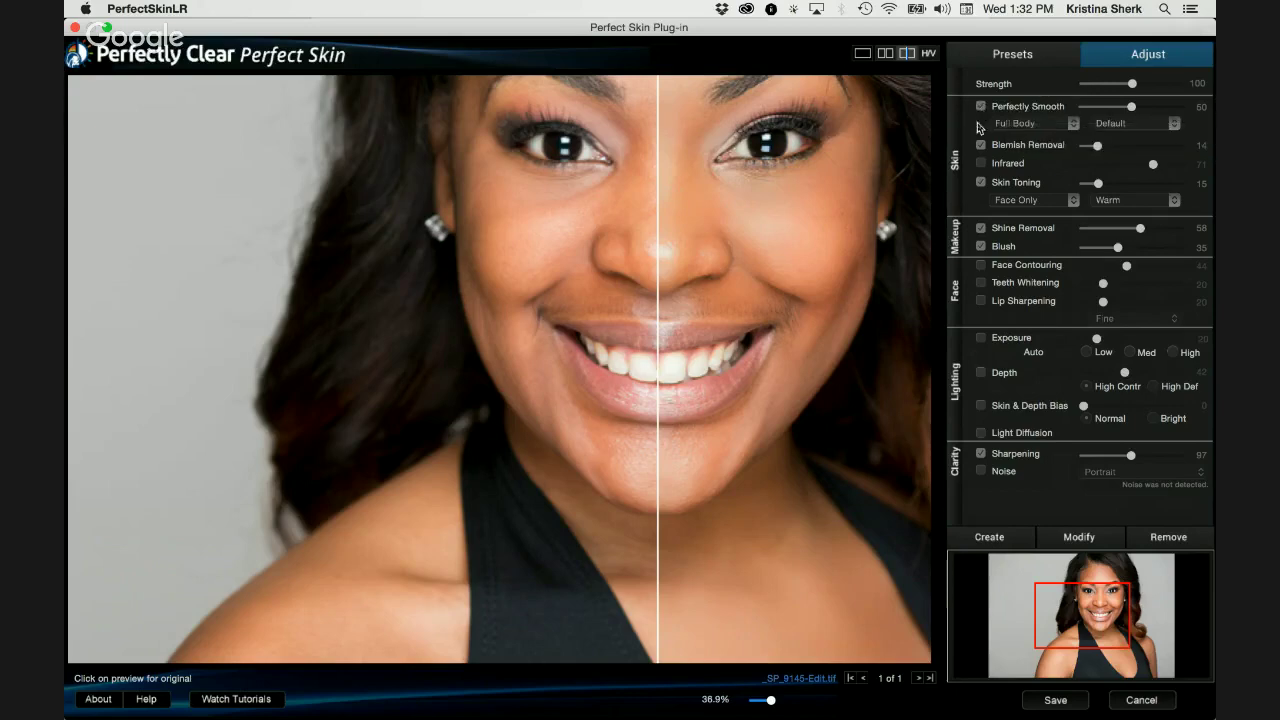
left_click(1039, 125)
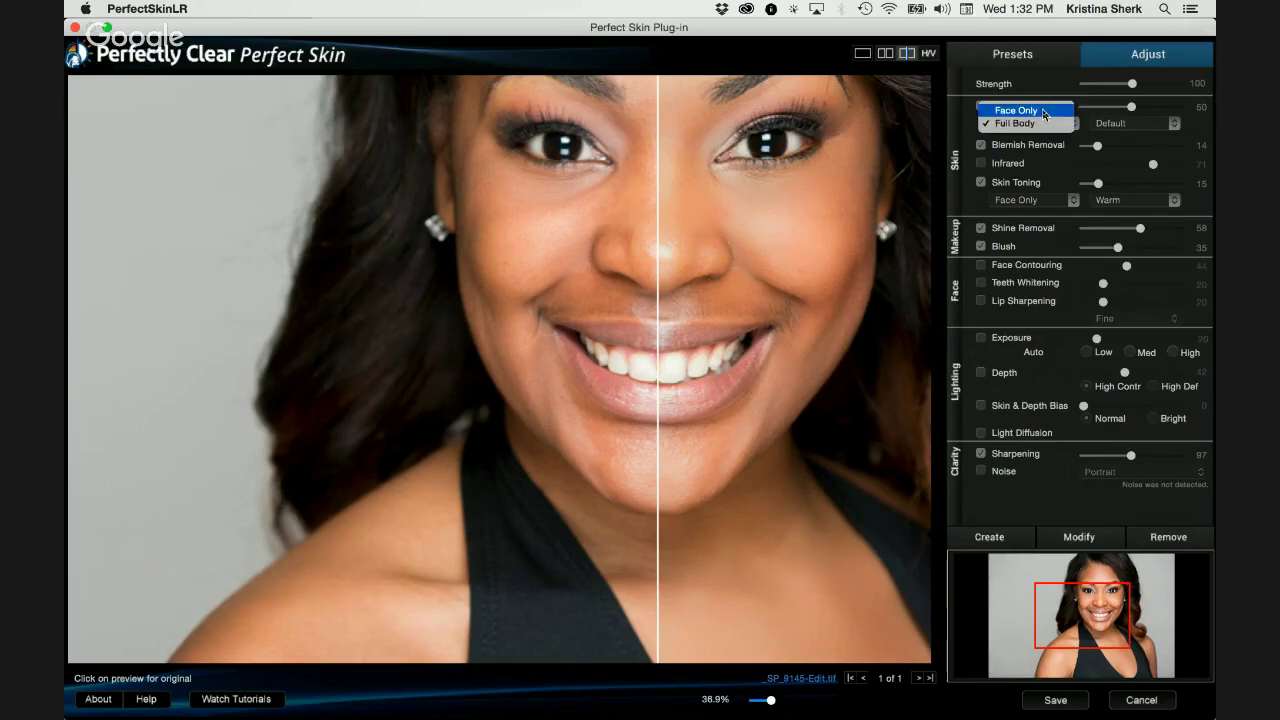
left_click(970, 140)
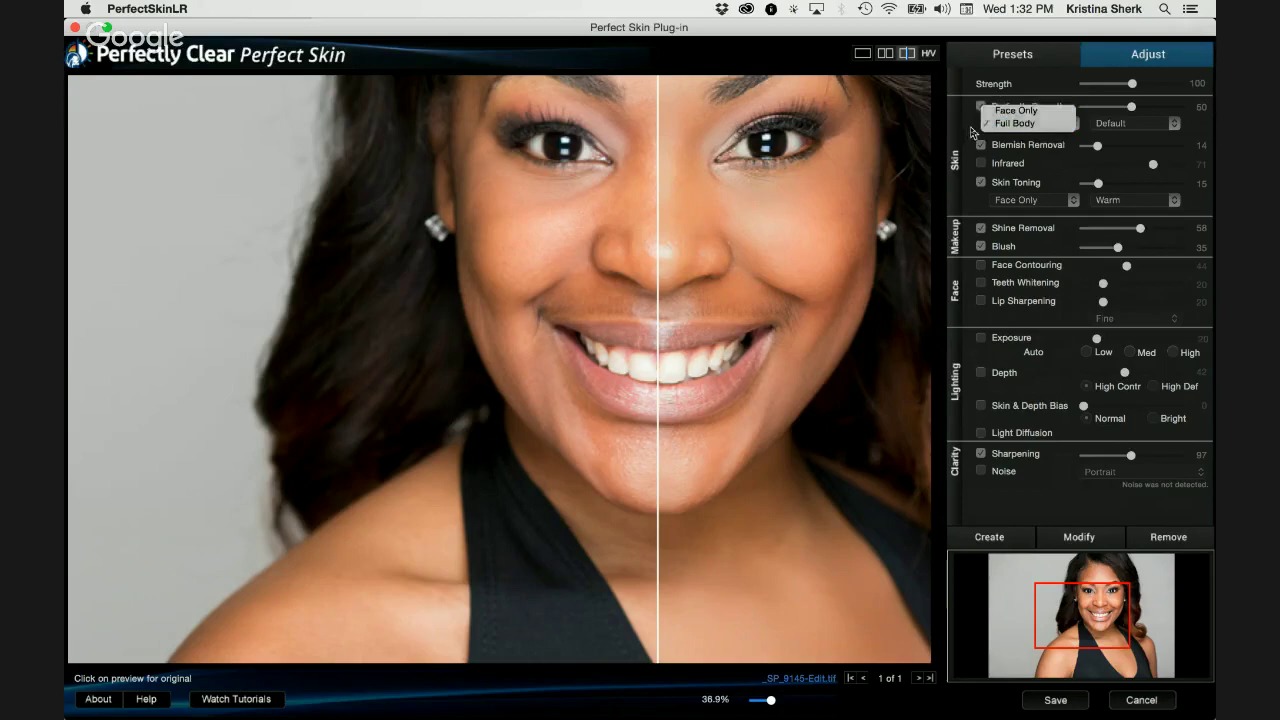
left_click(1112, 125)
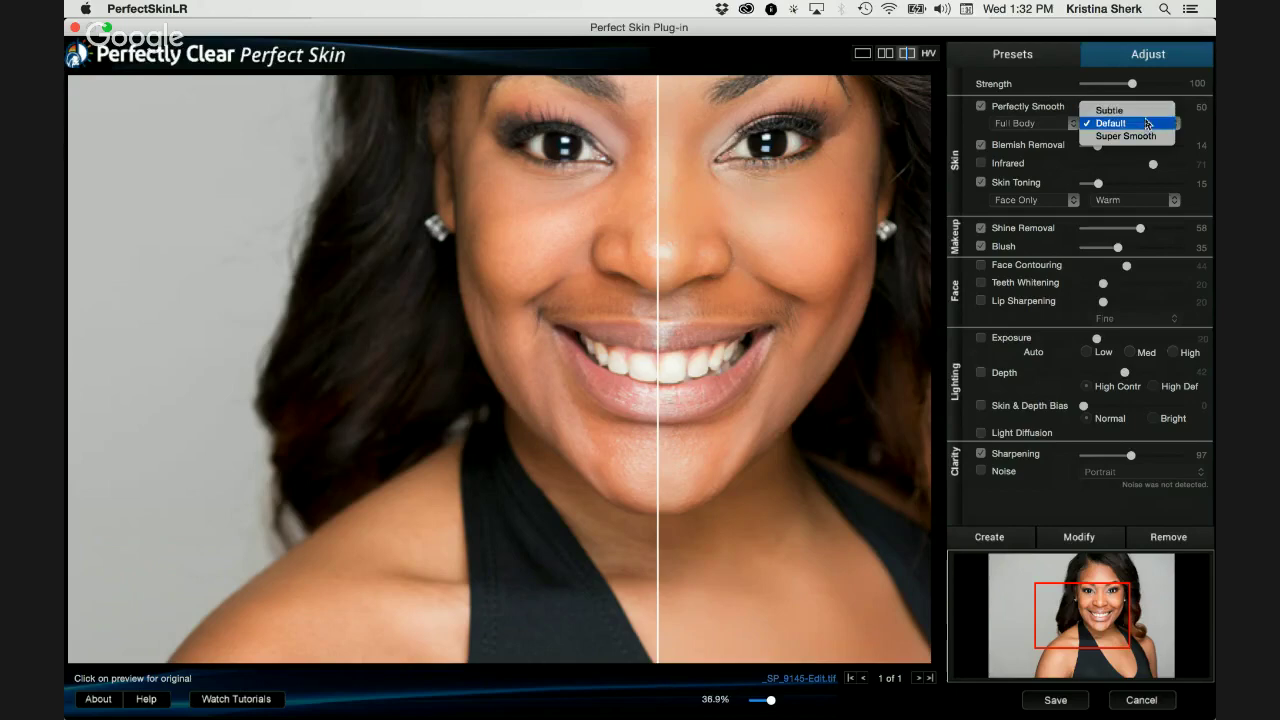
left_click(968, 140)
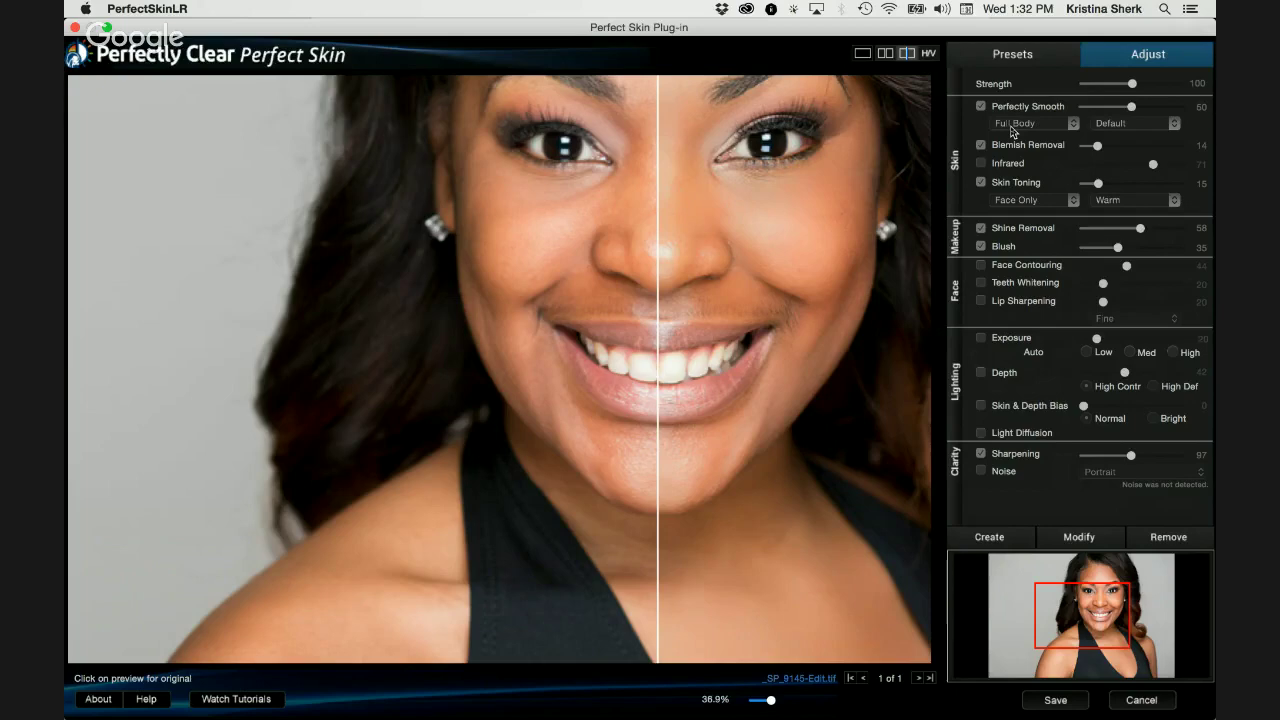
Compare the skin with and without Perfectly Smooth and with and without Blemish Removal, leaving both enabled
left_click(981, 107)
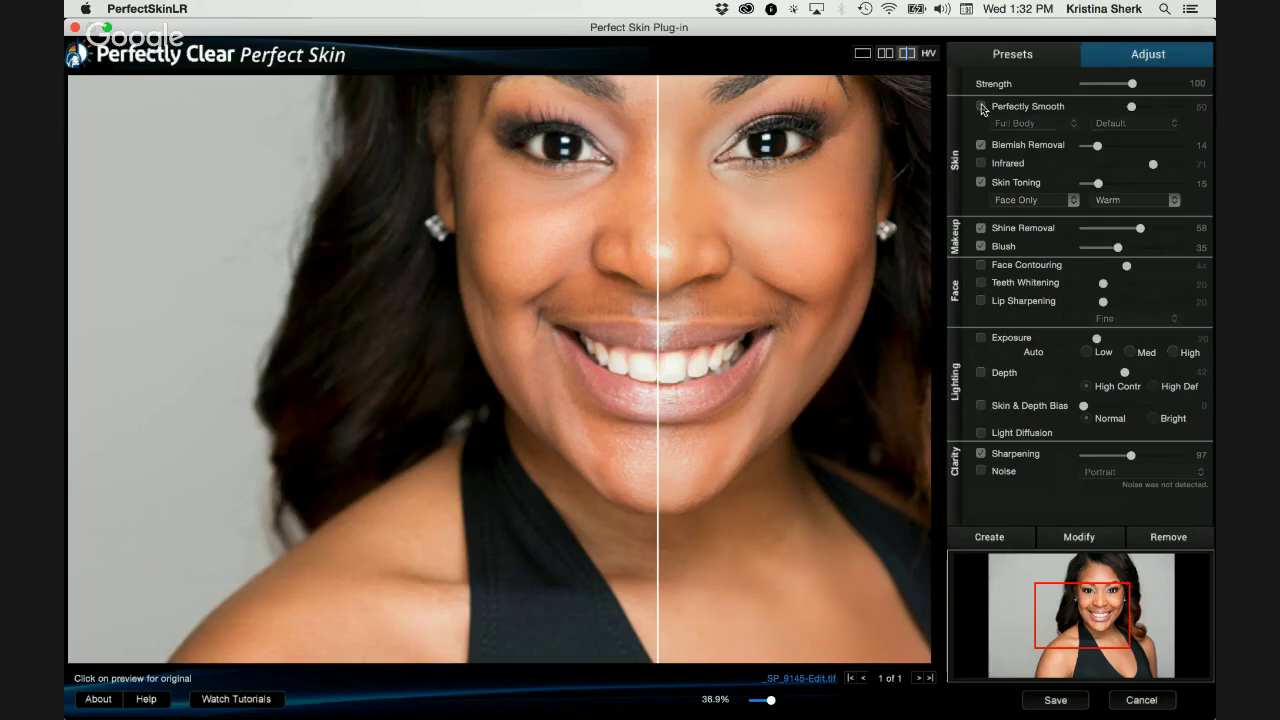
left_click(981, 107)
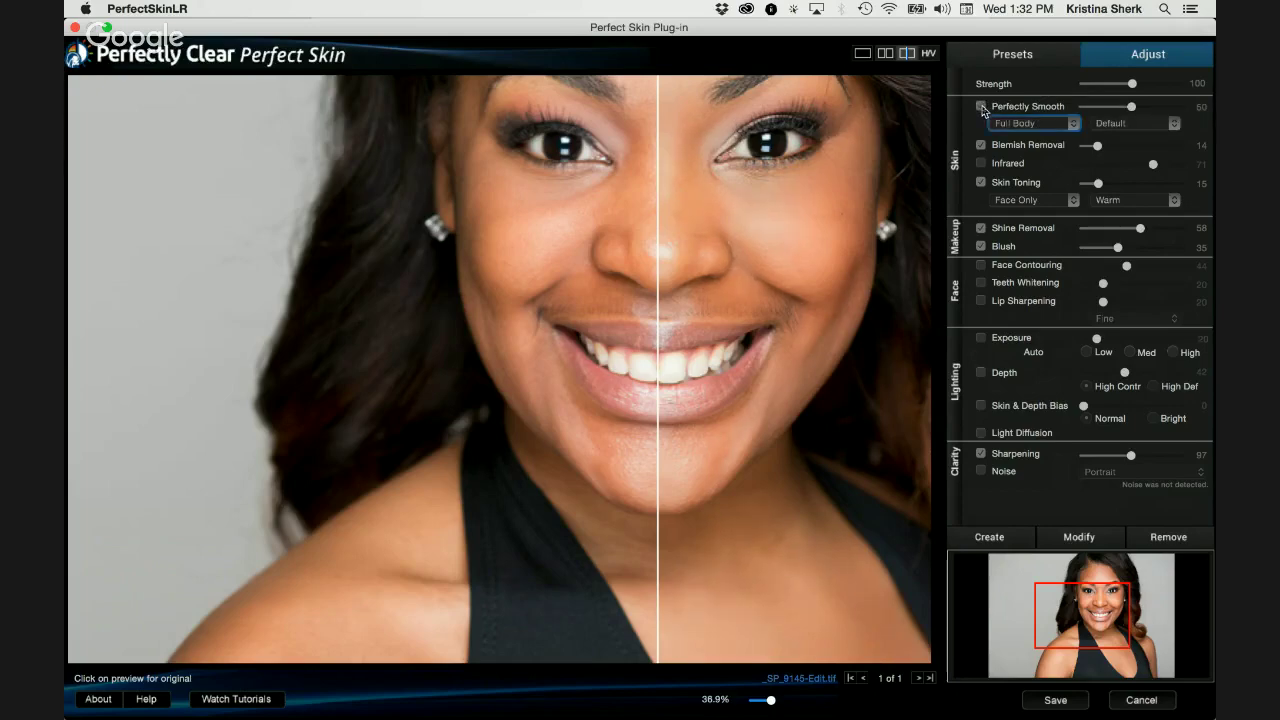
left_click(981, 107)
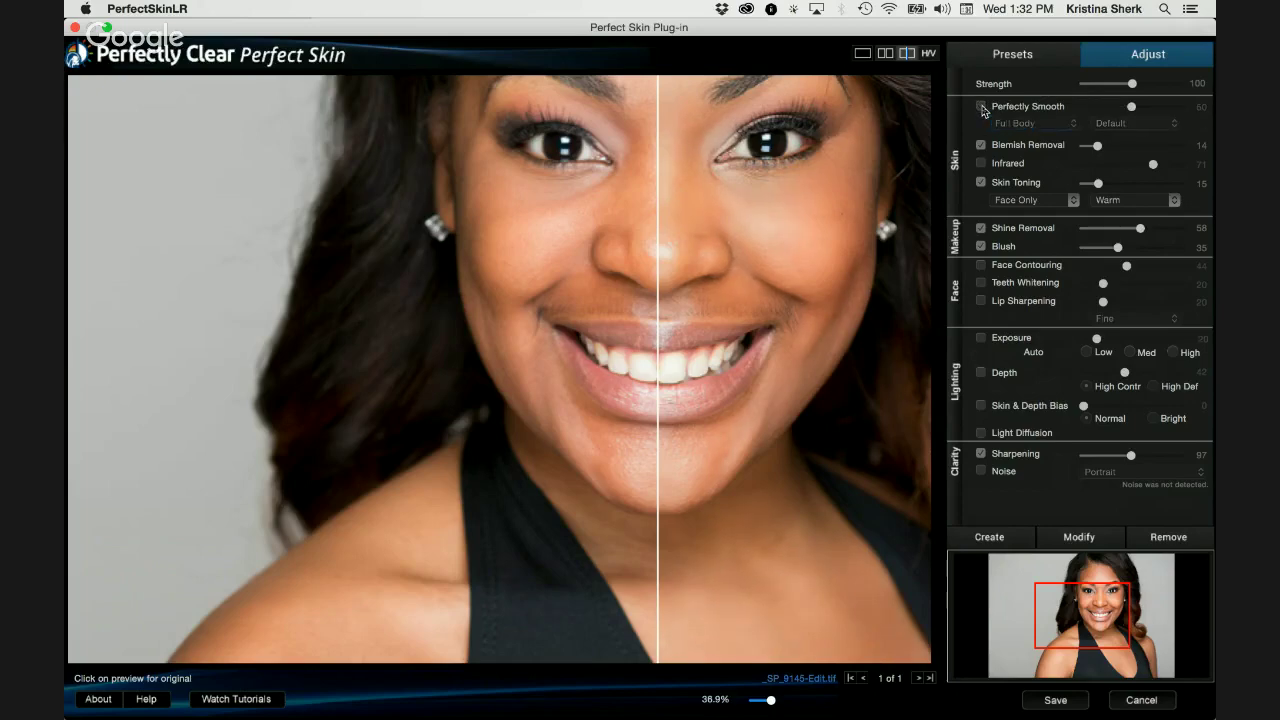
left_click(981, 107)
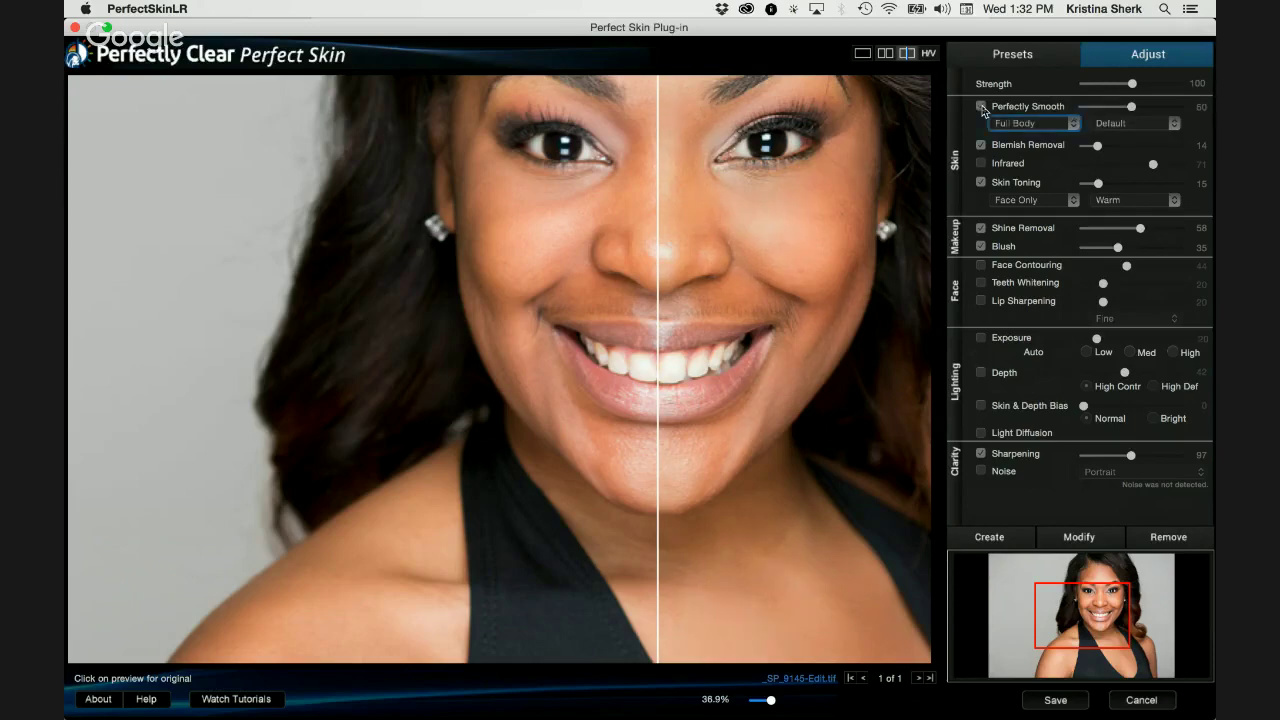
left_click(981, 107)
left_click(981, 107)
left_click(981, 107)
left_click(981, 107)
left_click(981, 147)
left_click(981, 147)
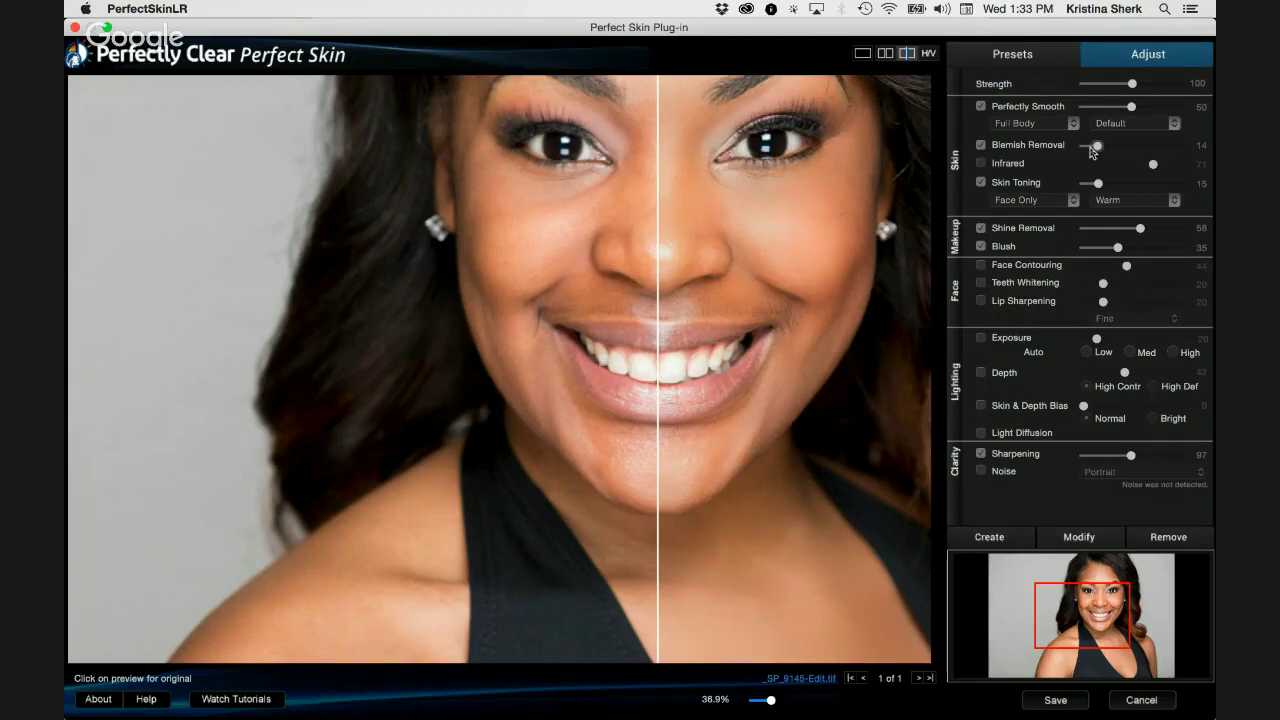
Compare the face with and without Skin Toning by switching it off and on, leaving it enabled
left_click(981, 184)
left_click(981, 184)
left_click(981, 184)
left_click(981, 184)
Try the Skin Toning tones White, Pale, Warm, Tan and Foundation one after another on the face
left_click(1141, 201)
left_click(1138, 175)
left_click(1132, 201)
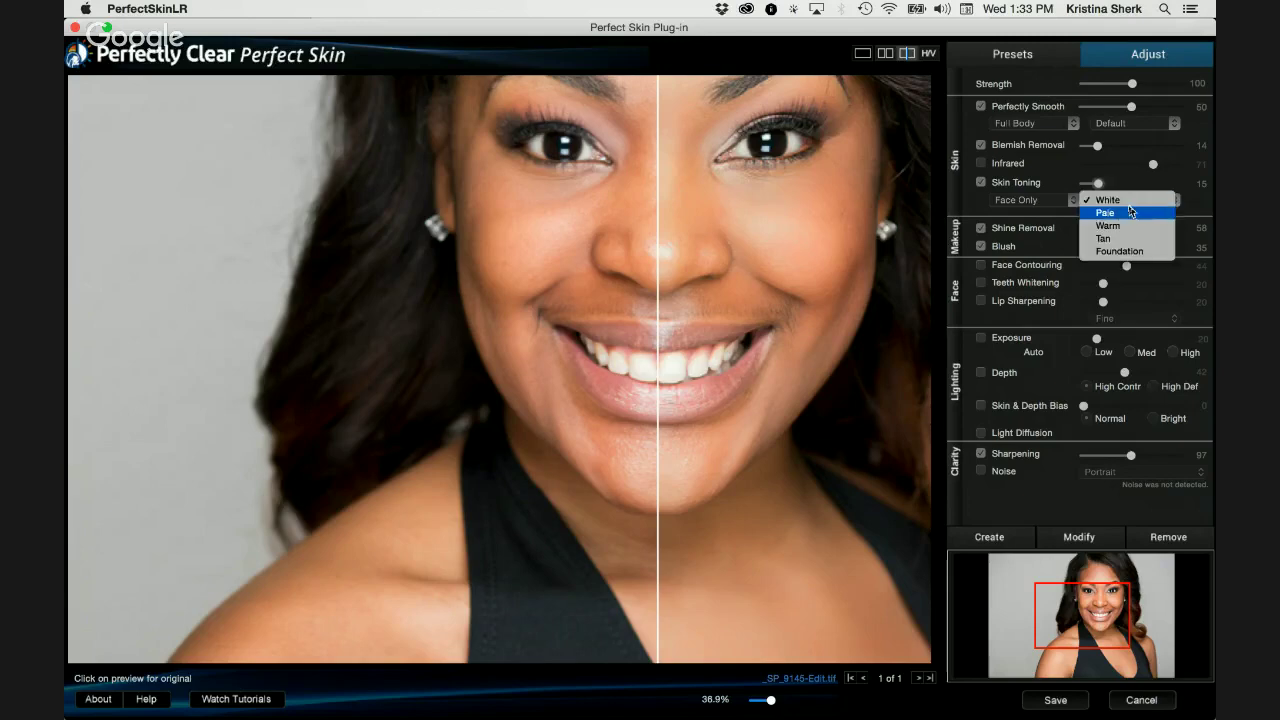
left_click(1132, 212)
left_click(1132, 201)
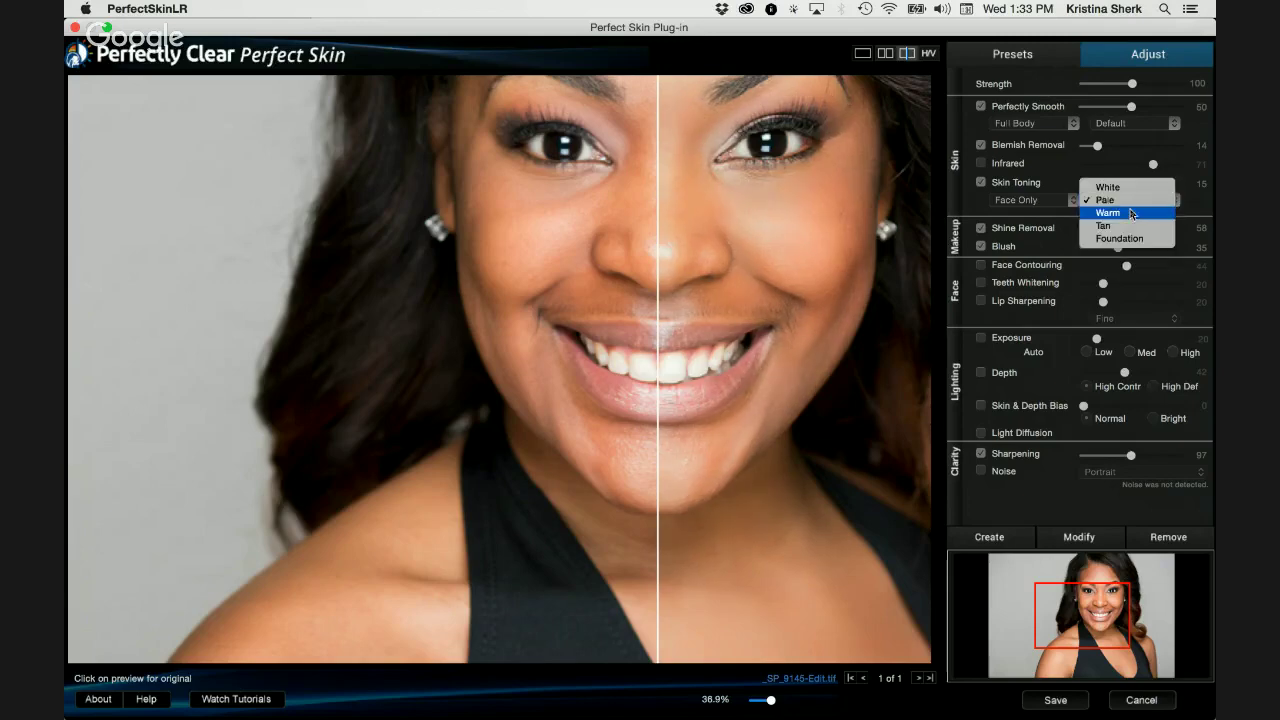
left_click(1131, 213)
left_click(1131, 201)
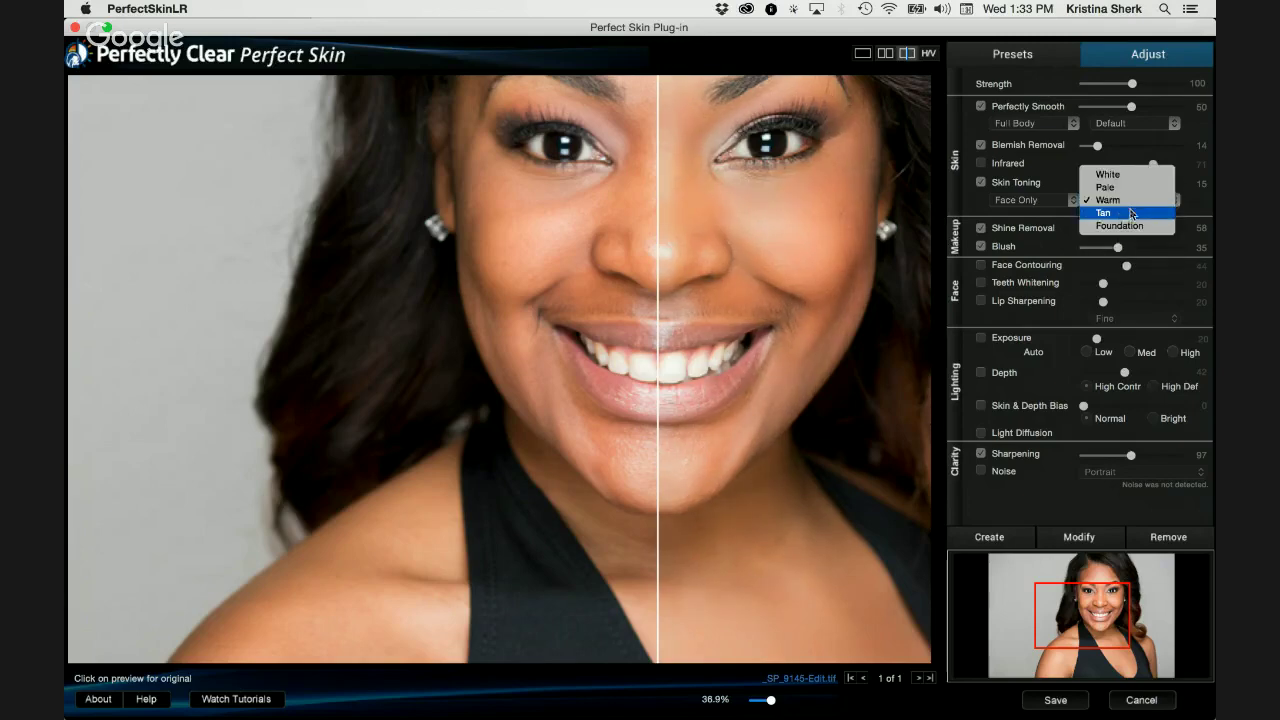
left_click(1131, 213)
left_click(1131, 203)
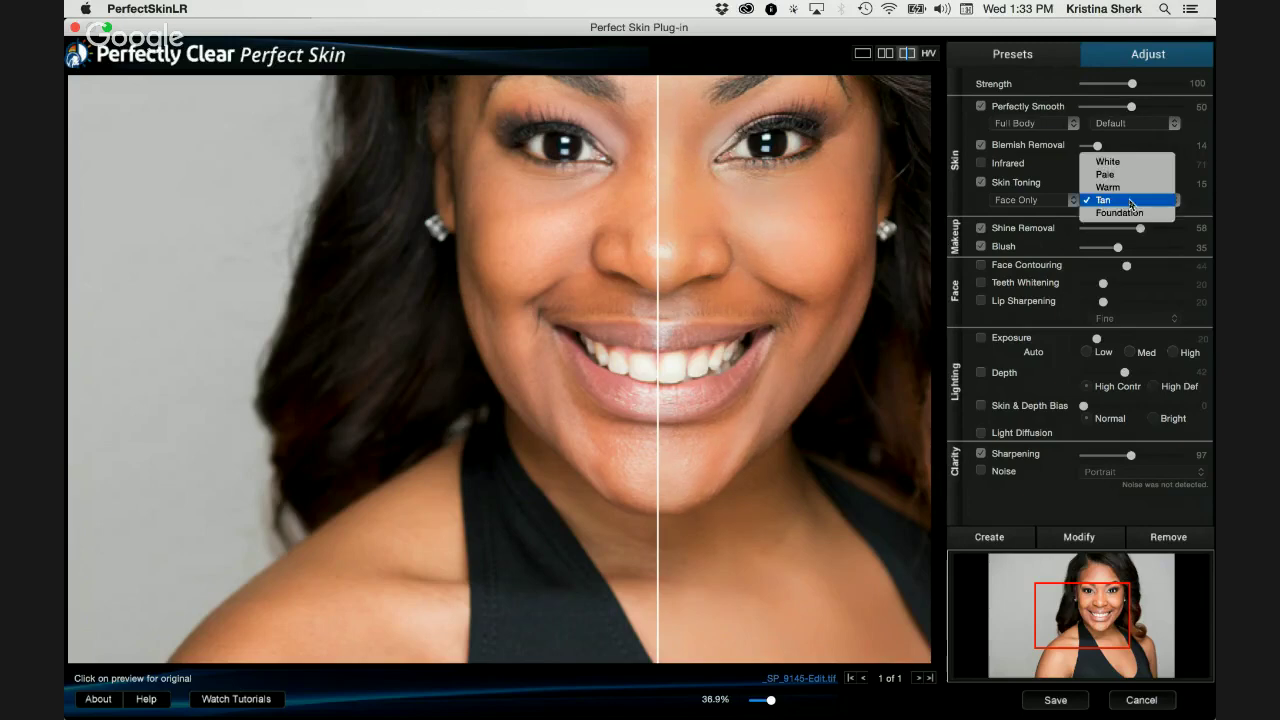
left_click(1132, 213)
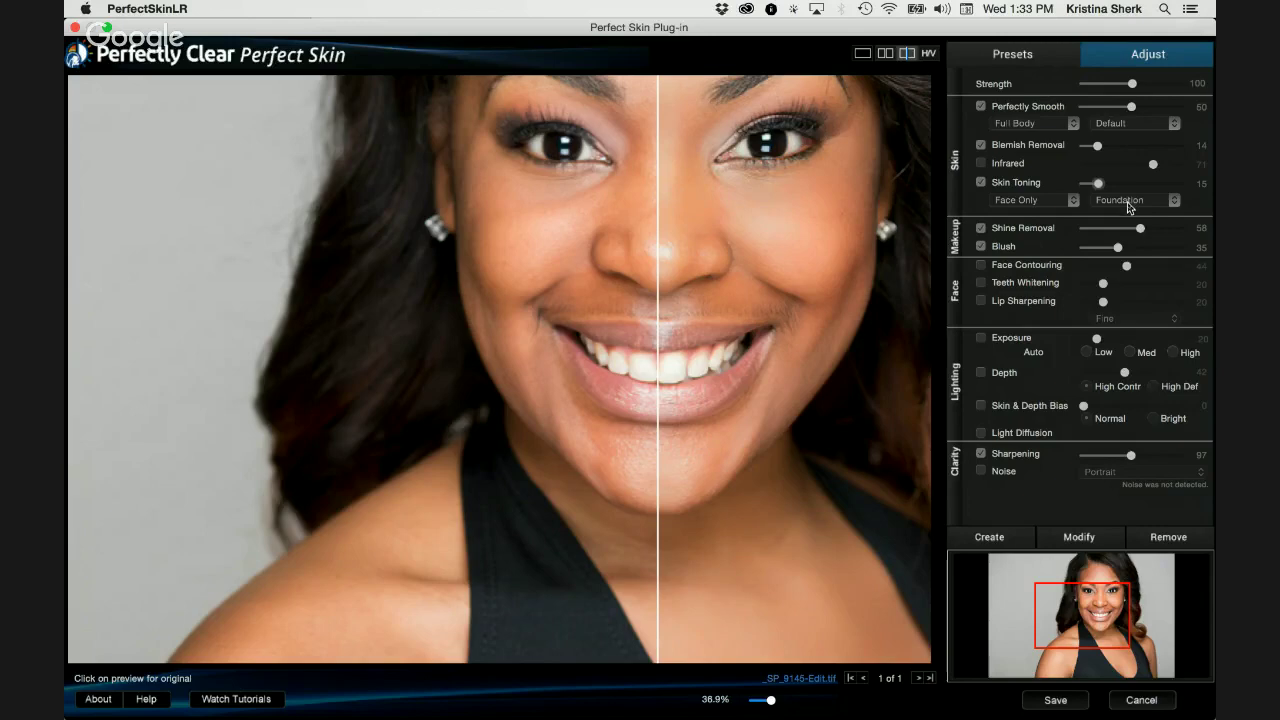
Change the Skin Toning tone from Foundation to White, to Pale and back to Warm
left_click(1131, 203)
left_click(1133, 148)
left_click(1128, 203)
left_click(1129, 209)
left_click(1129, 207)
left_click(1129, 213)
Raise Skin Toning to 99 and try the White, Pale, Warm, Tan and Foundation tones at that strength
left_click_drag(1099, 183, 1181, 185)
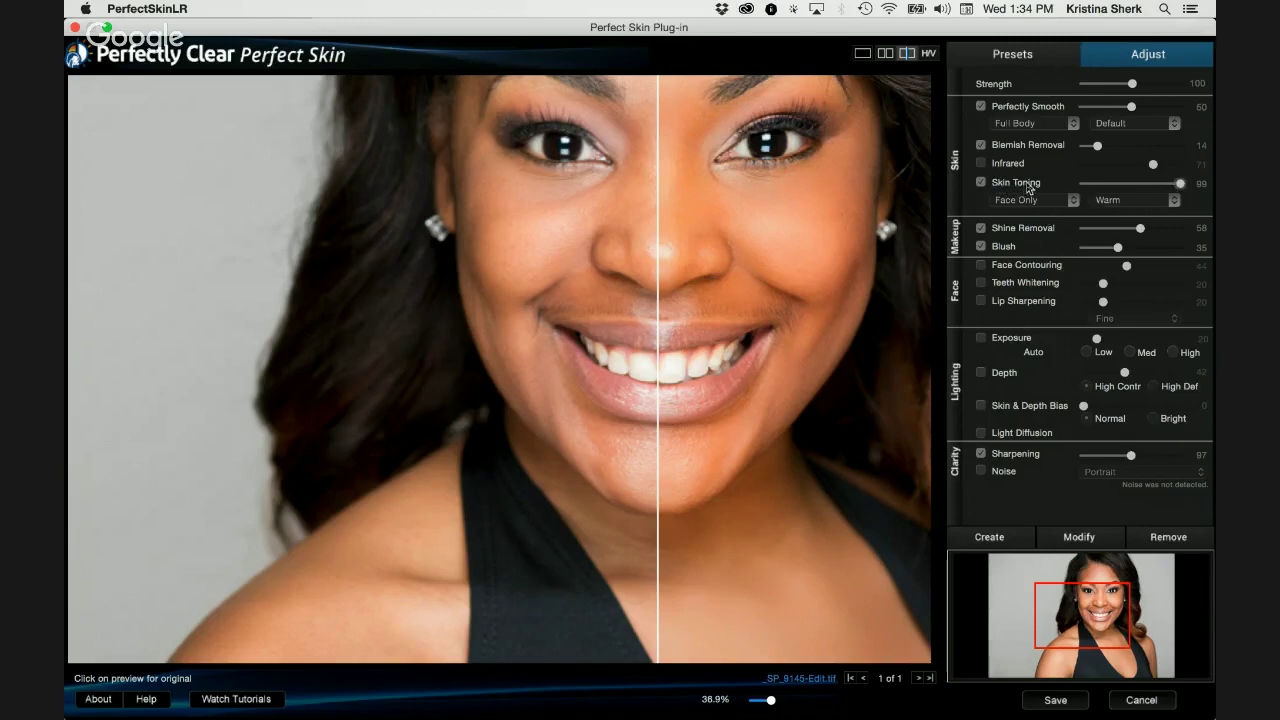
left_click(1150, 204)
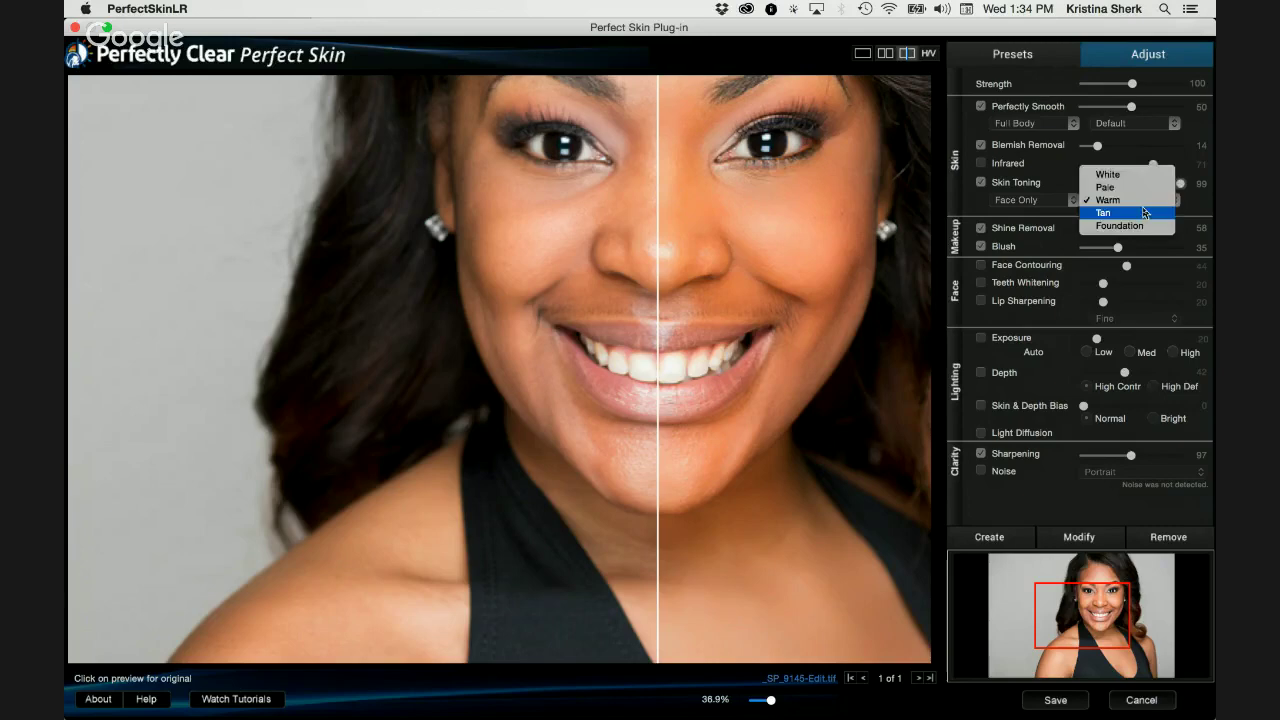
left_click(1137, 176)
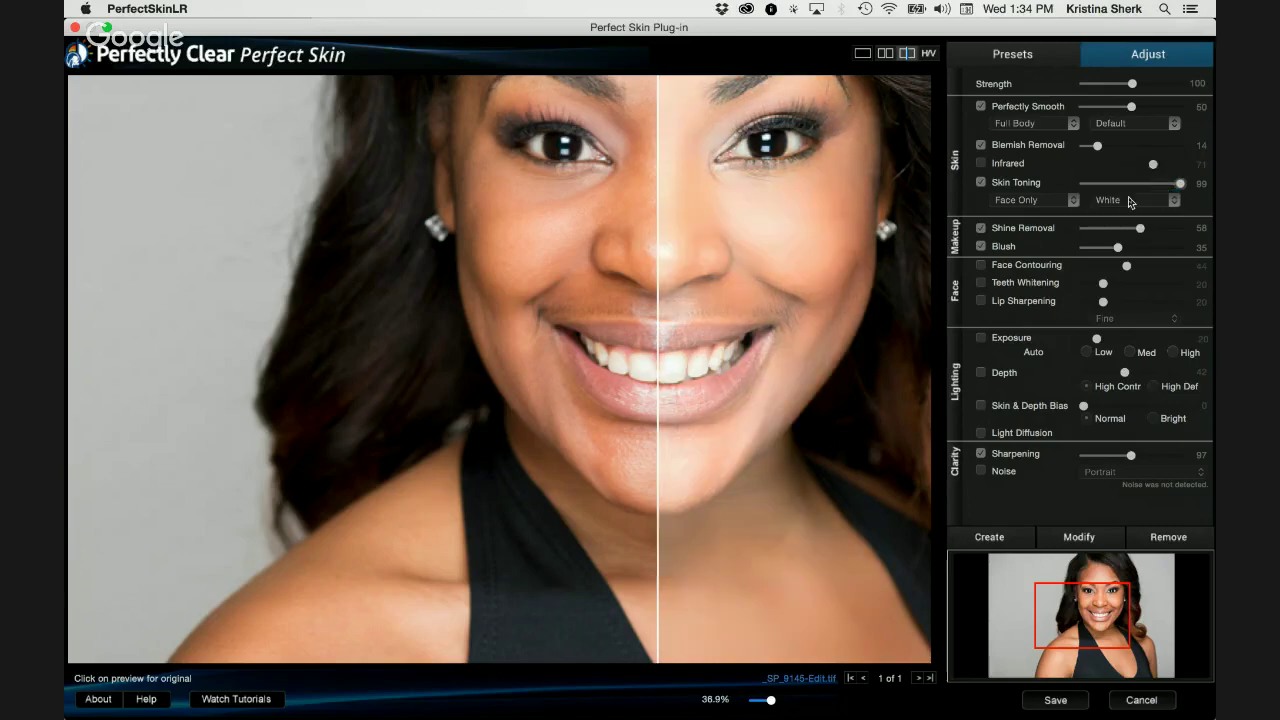
left_click(1128, 204)
left_click(1127, 212)
left_click(1126, 209)
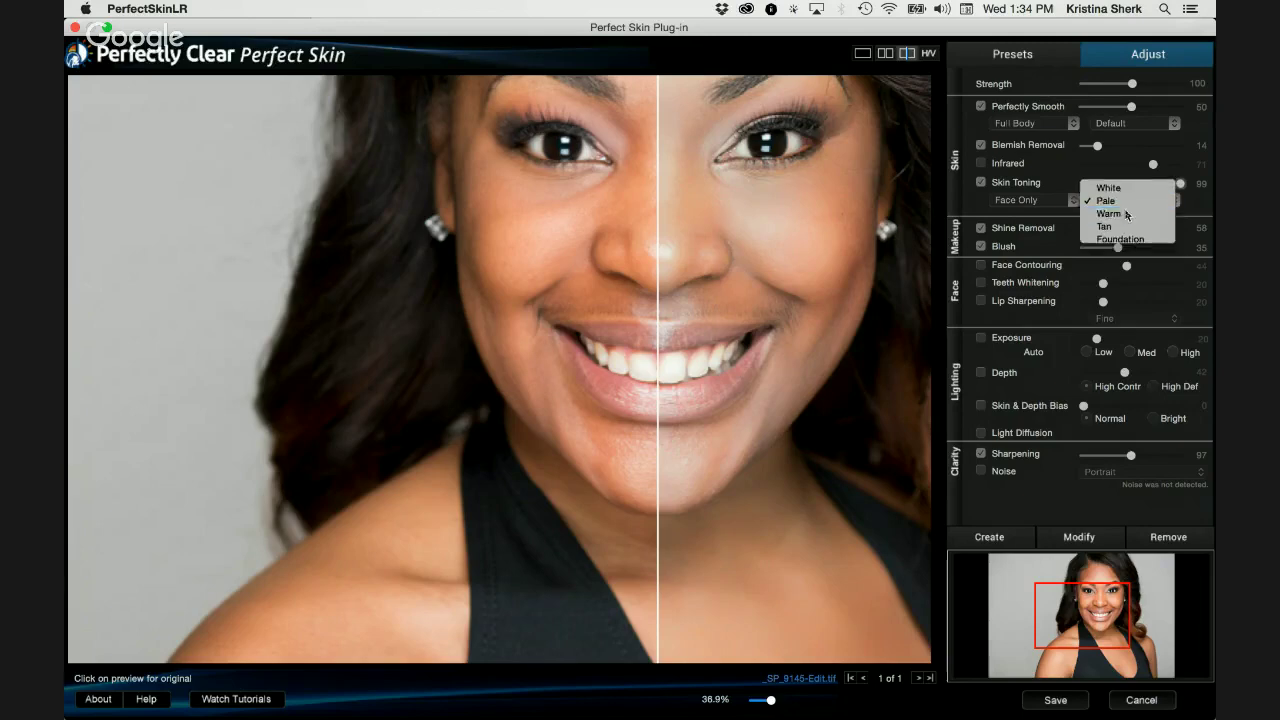
left_click(1126, 214)
left_click(1124, 209)
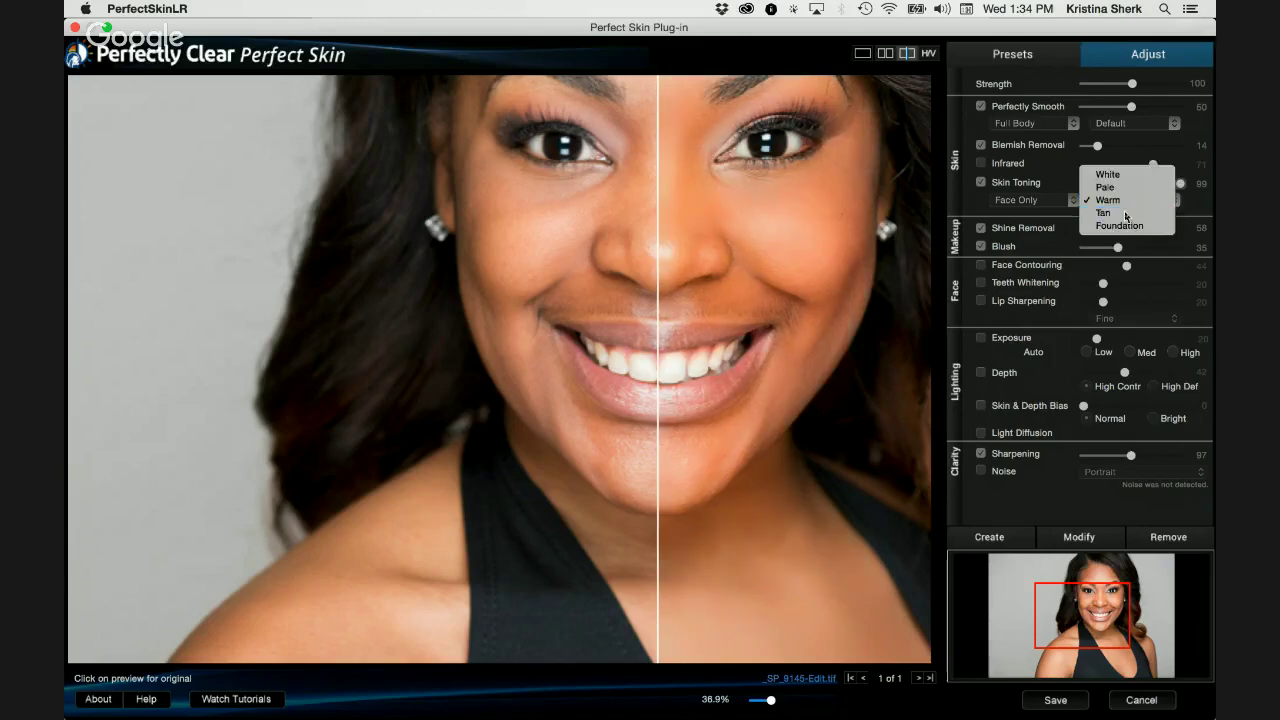
left_click(1125, 214)
left_click(1124, 209)
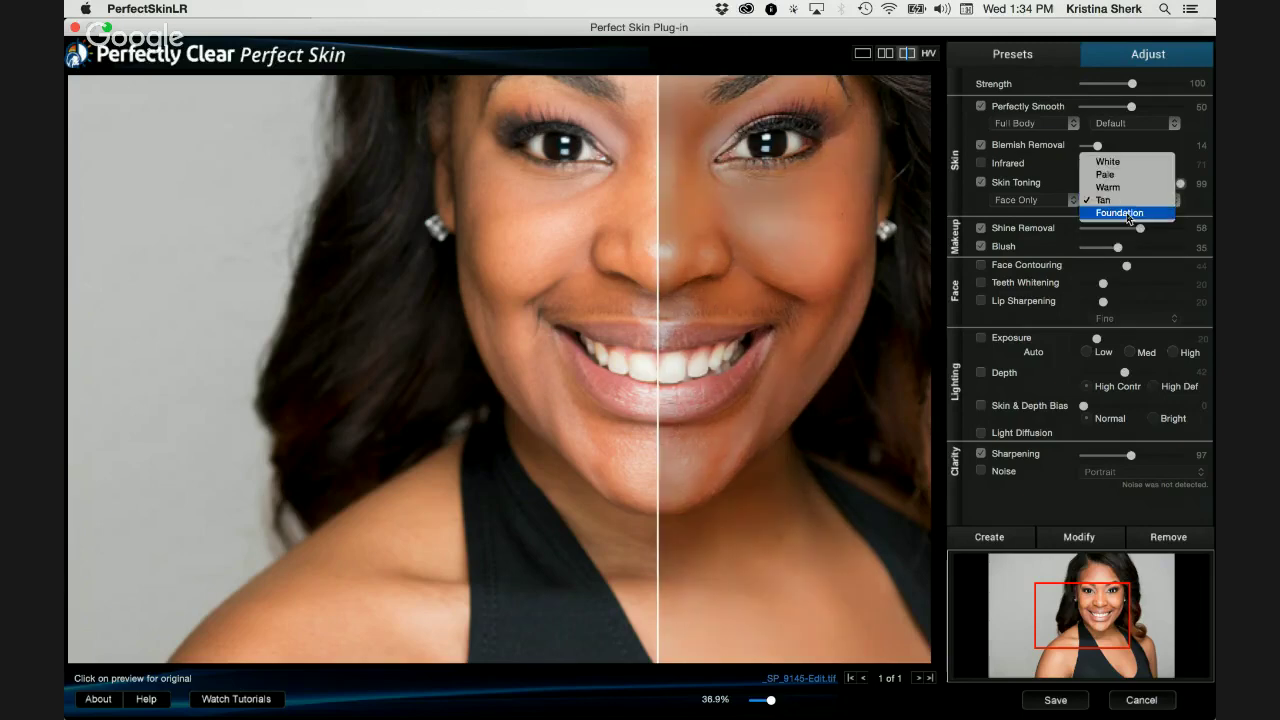
left_click(1126, 212)
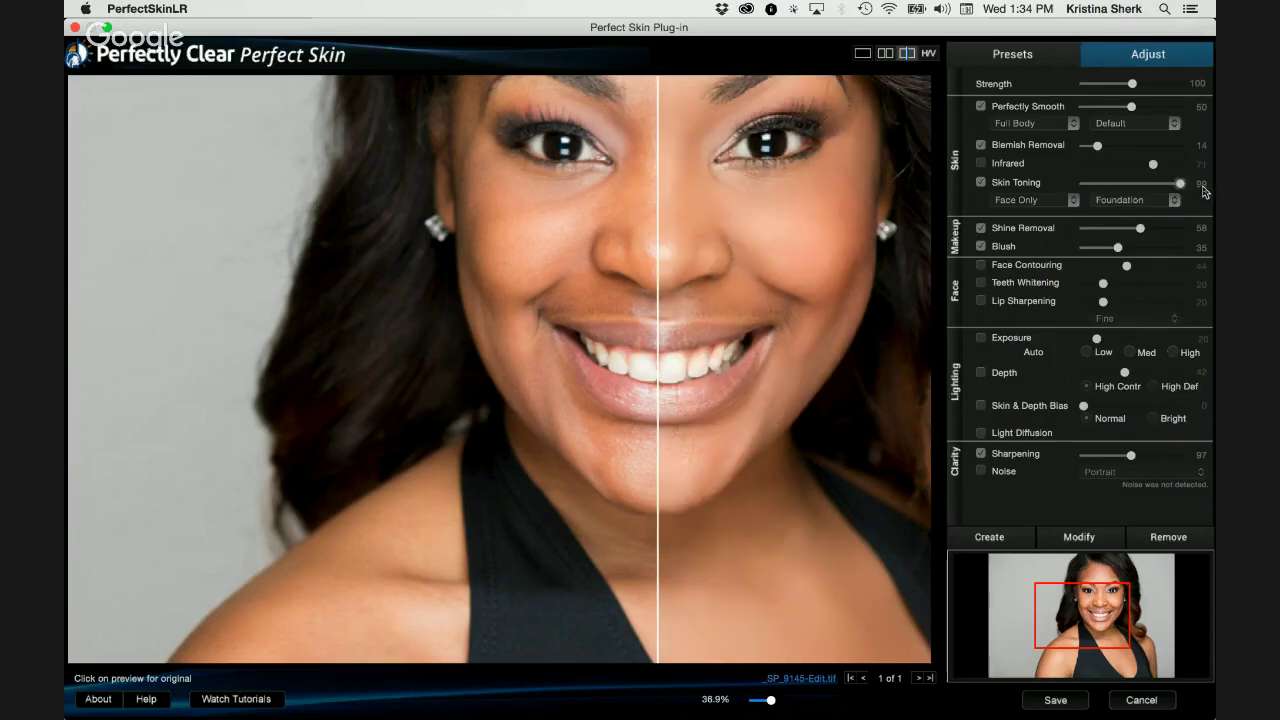
Set Skin Toning to 16 with the Warm tone
left_click(1099, 185)
left_click(1108, 203)
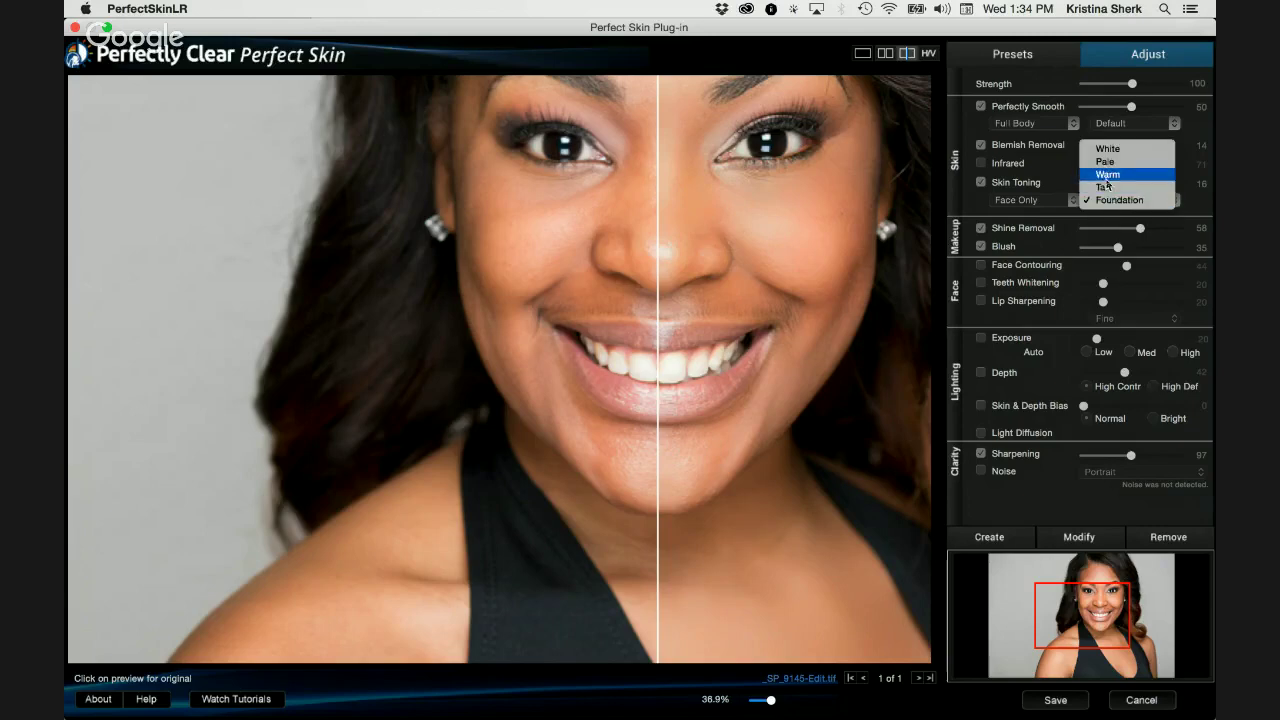
left_click(1107, 177)
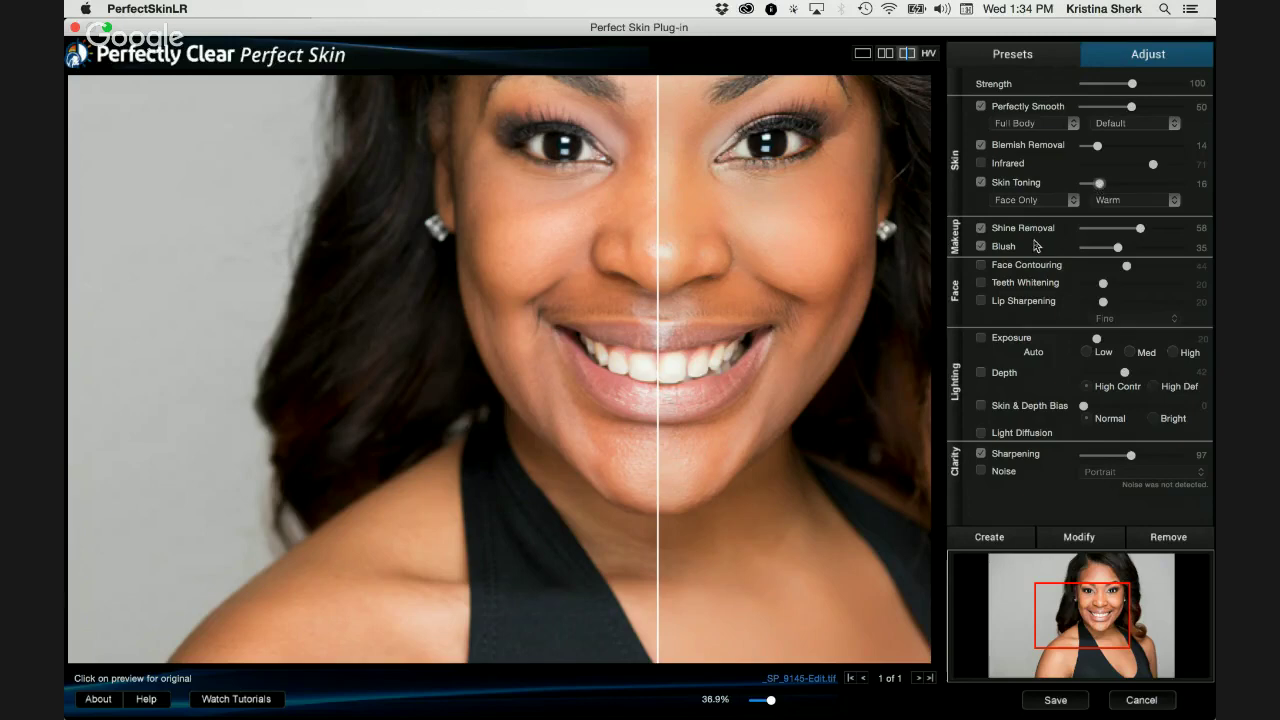
Compare the face with and without Infrared and with and without Skin Toning, leaving Infrared disabled and Skin Toning enabled
left_click(980, 164)
left_click(981, 164)
mouse_move(1007, 168)
left_click(982, 164)
left_click(982, 165)
left_click(982, 165)
left_click(982, 165)
left_click(982, 165)
left_click(982, 165)
left_click(982, 165)
left_click(982, 165)
left_click(981, 186)
left_click(981, 186)
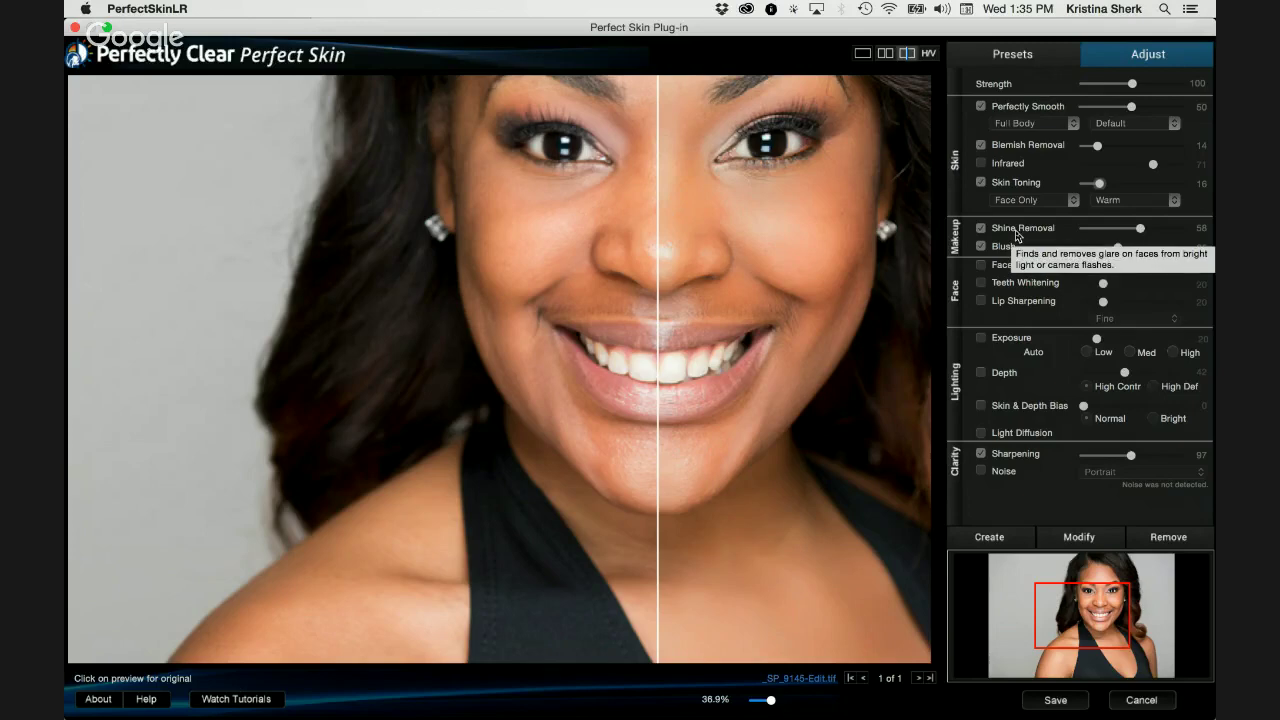
Bring the forehead into view and compare the face with and without Shine Removal, leaving it enabled
key("alt")
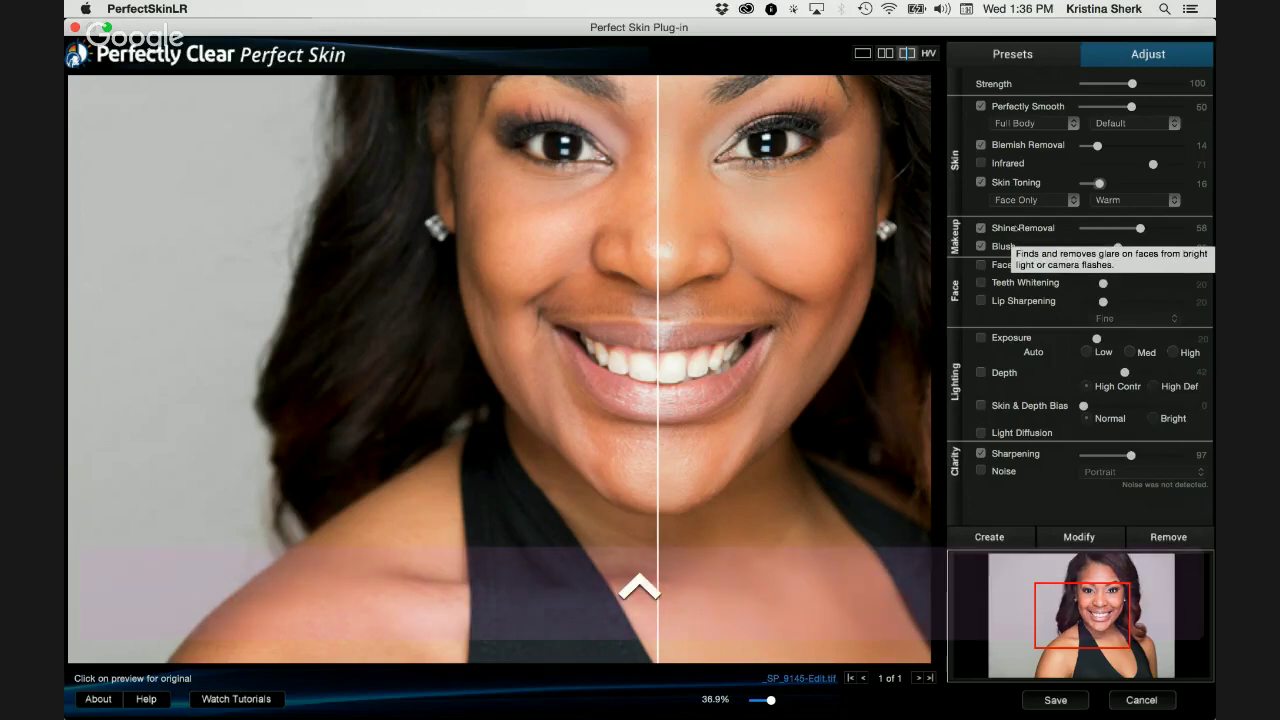
key("space")
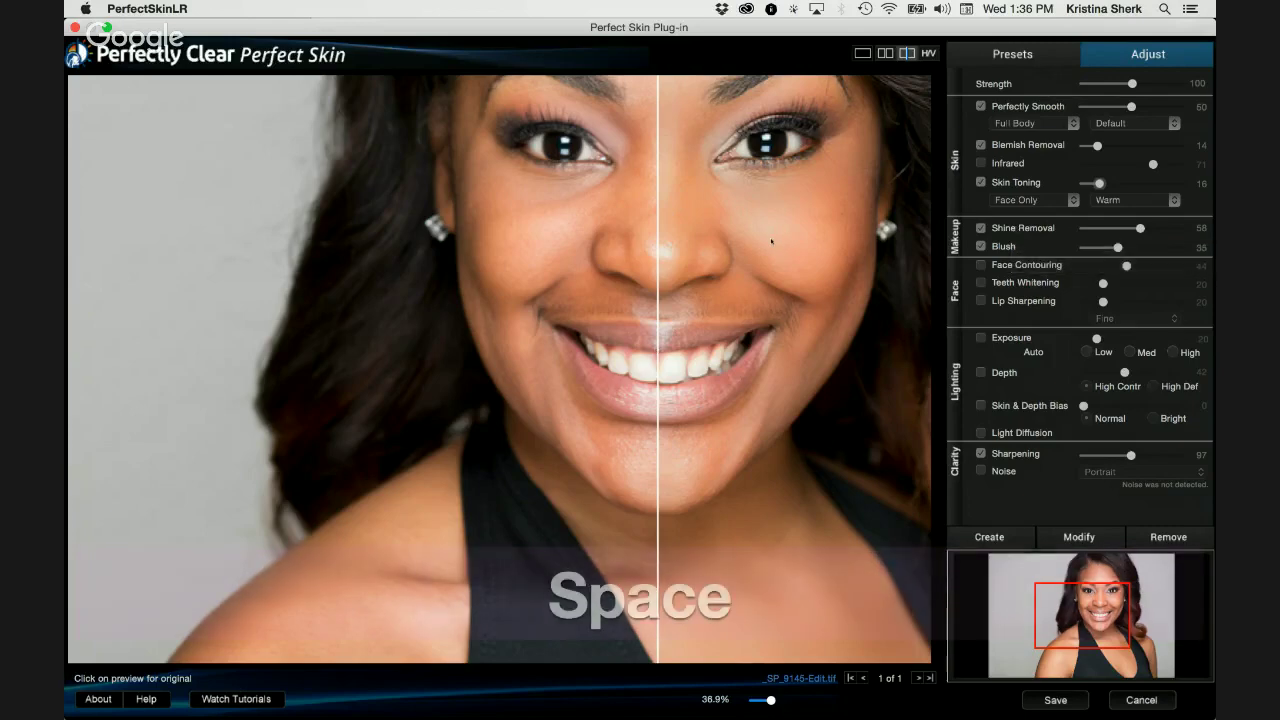
left_click_drag(772, 238, 765, 381)
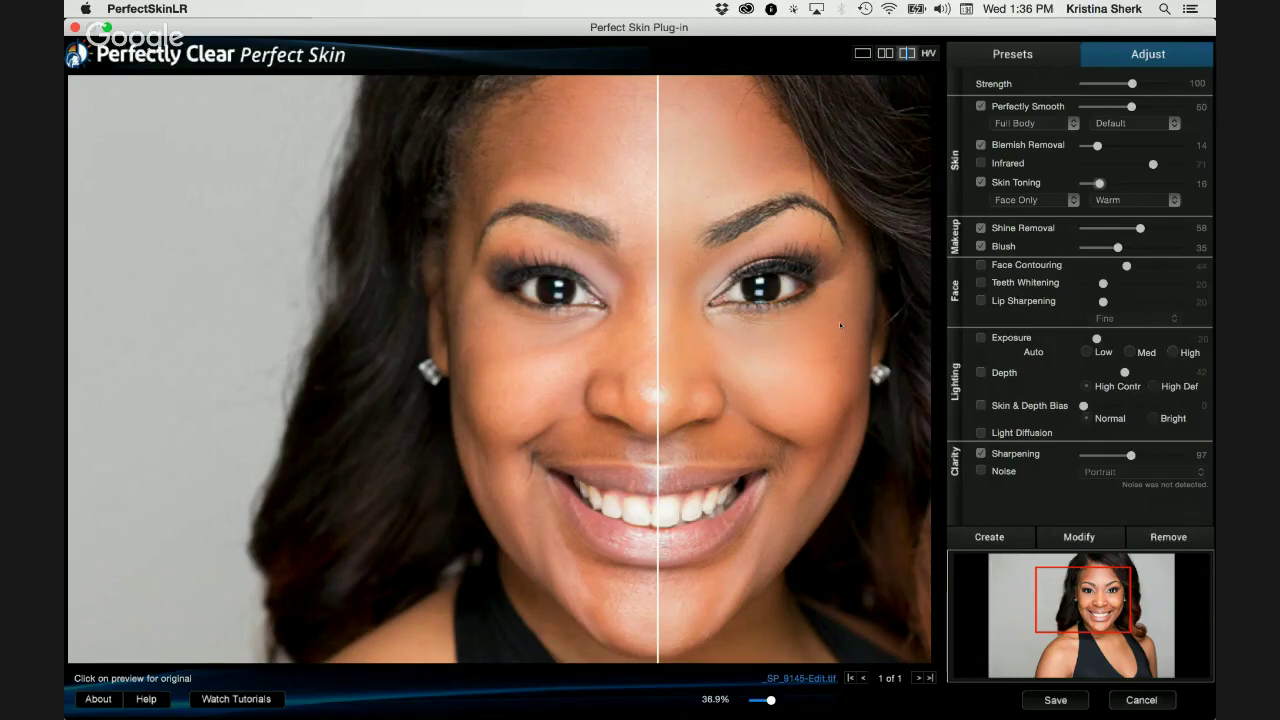
left_click(981, 228)
left_click(981, 228)
left_click(981, 228)
left_click(981, 228)
left_click(981, 228)
left_click(981, 228)
left_click(981, 228)
Inspect the retouched eye, cheek and nose at 100%, with the split line near the face's outer edge, and return to the whole portrait
key("z")
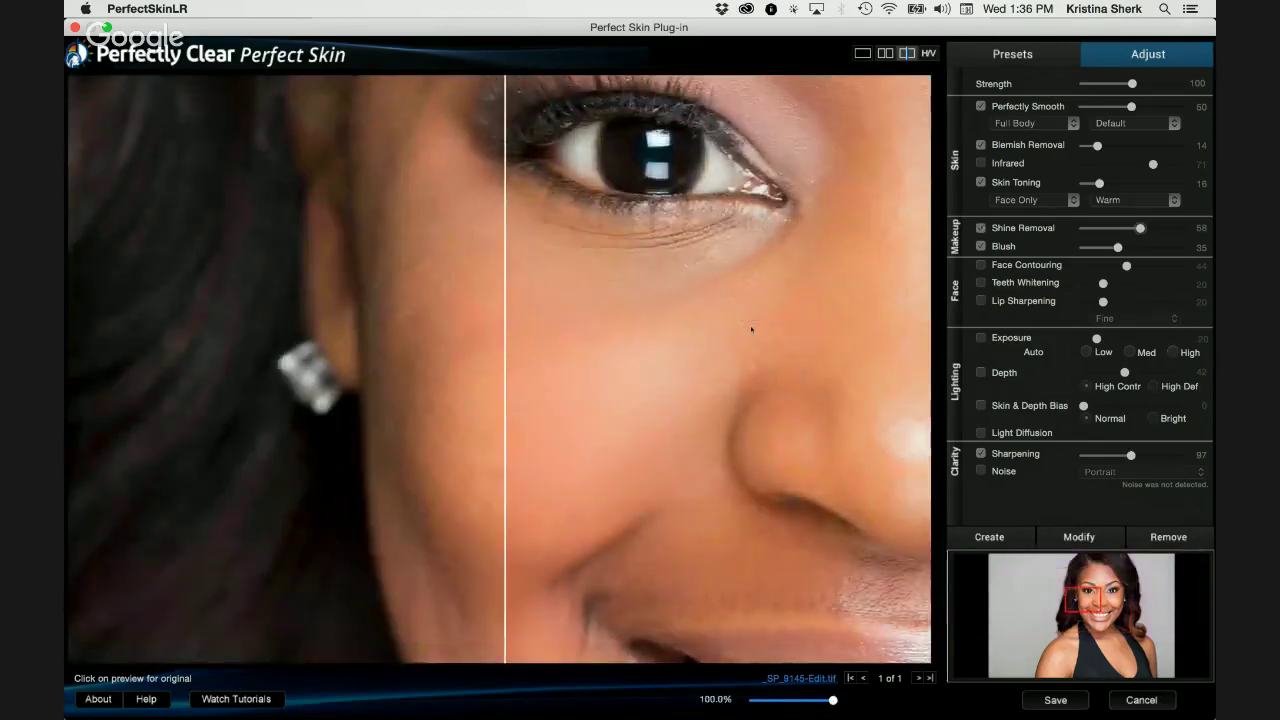
key("super+minus")
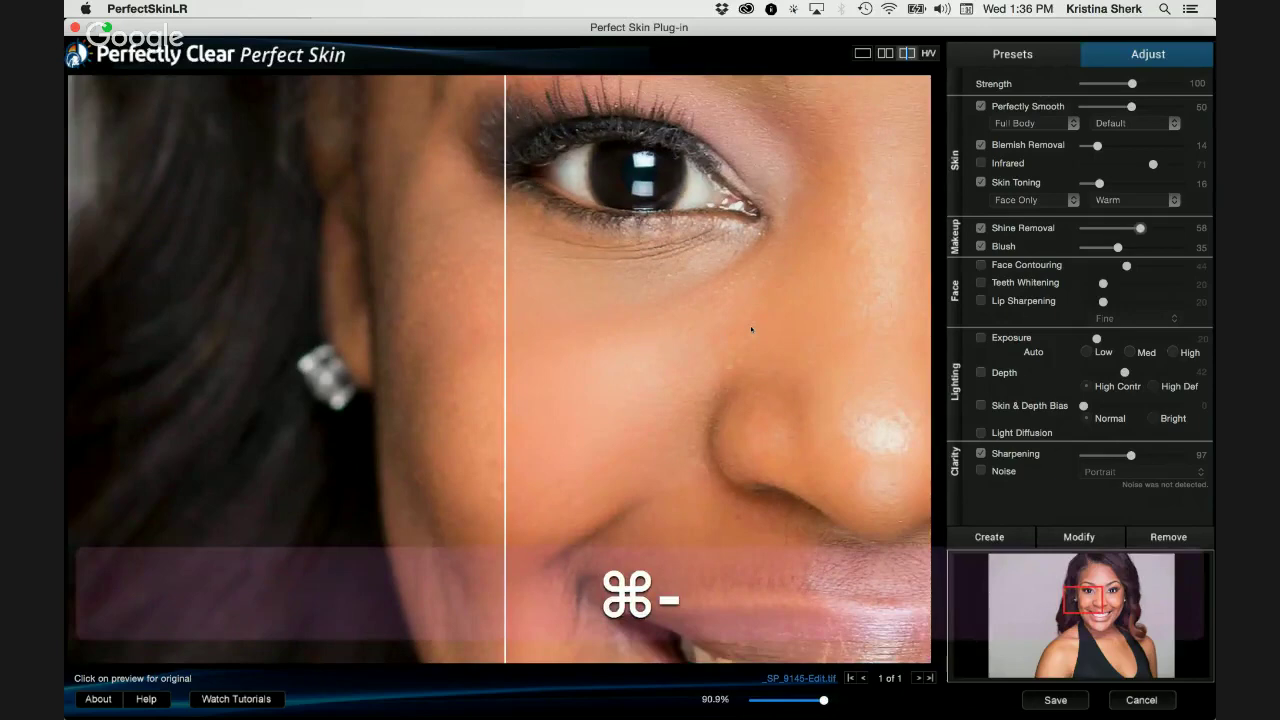
key("super+minus")
key("super+minus")
key("super+minus")
key("super+minus")
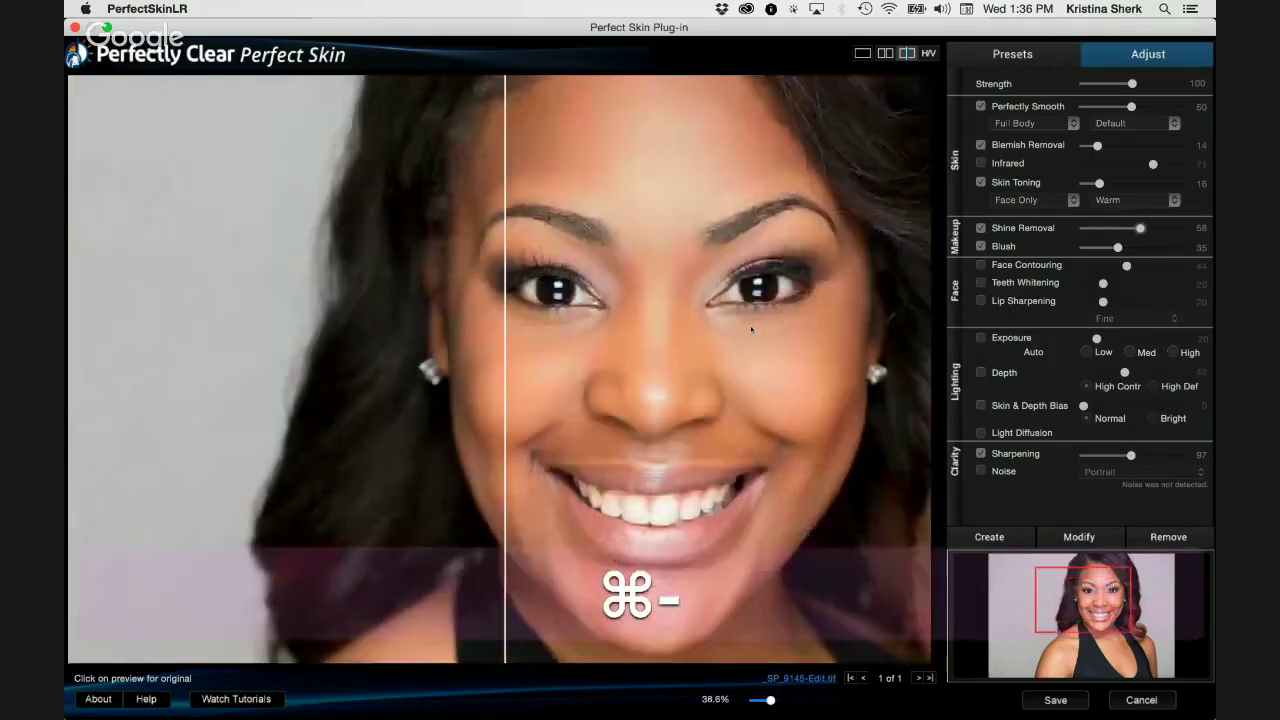
key("super")
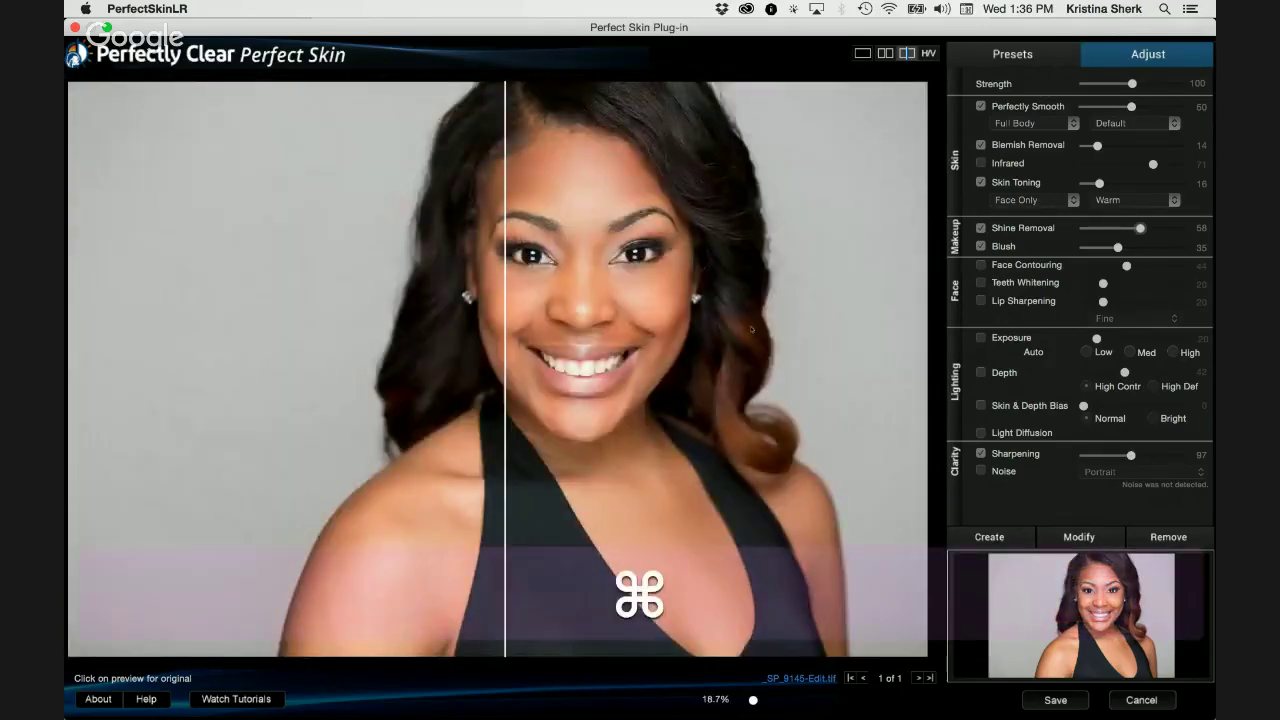
key("super")
key("super+minus")
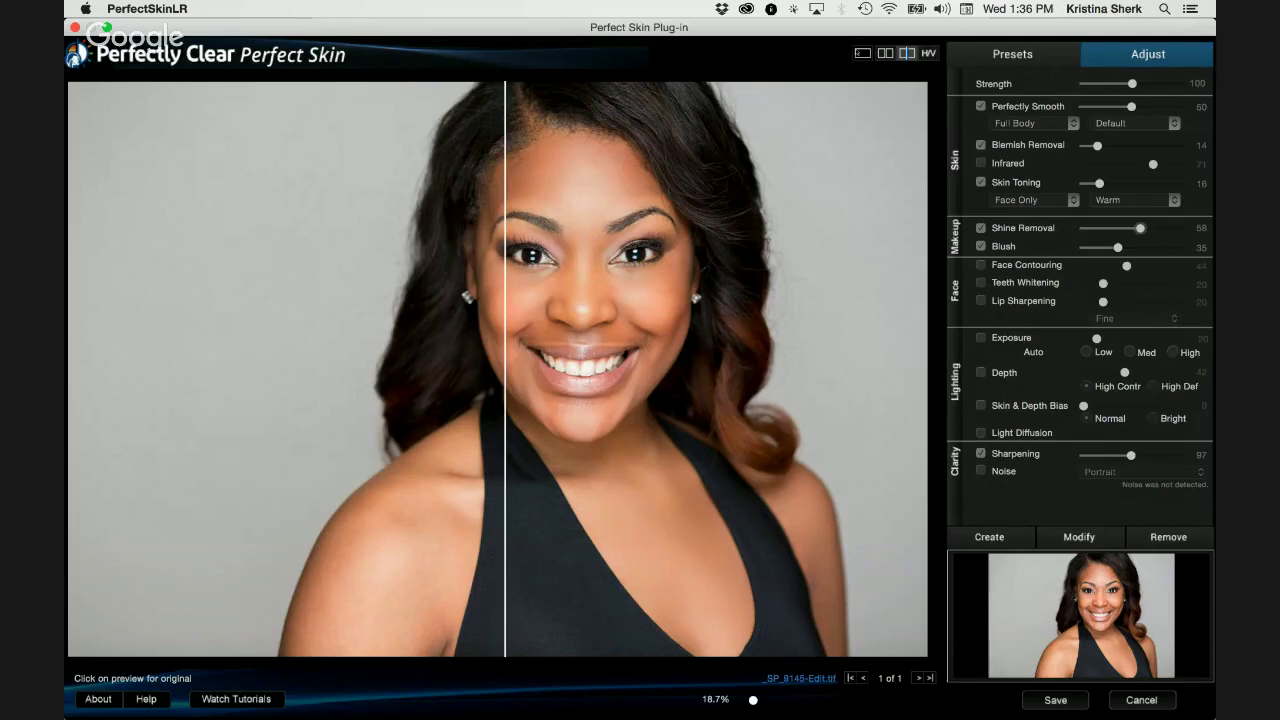
Show the portrait in a single full view and, after trying weaker and stronger levels, set the overall Strength to 132
left_click(862, 53)
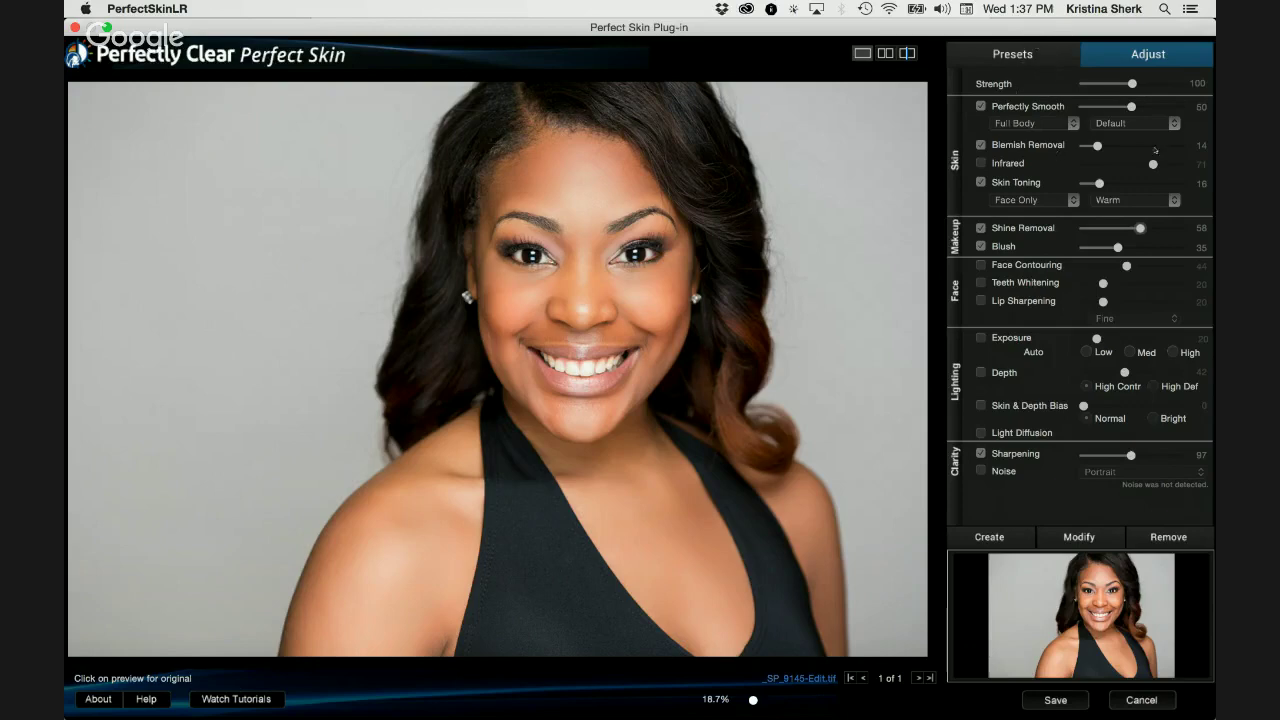
left_click_drag(1132, 83, 1151, 83)
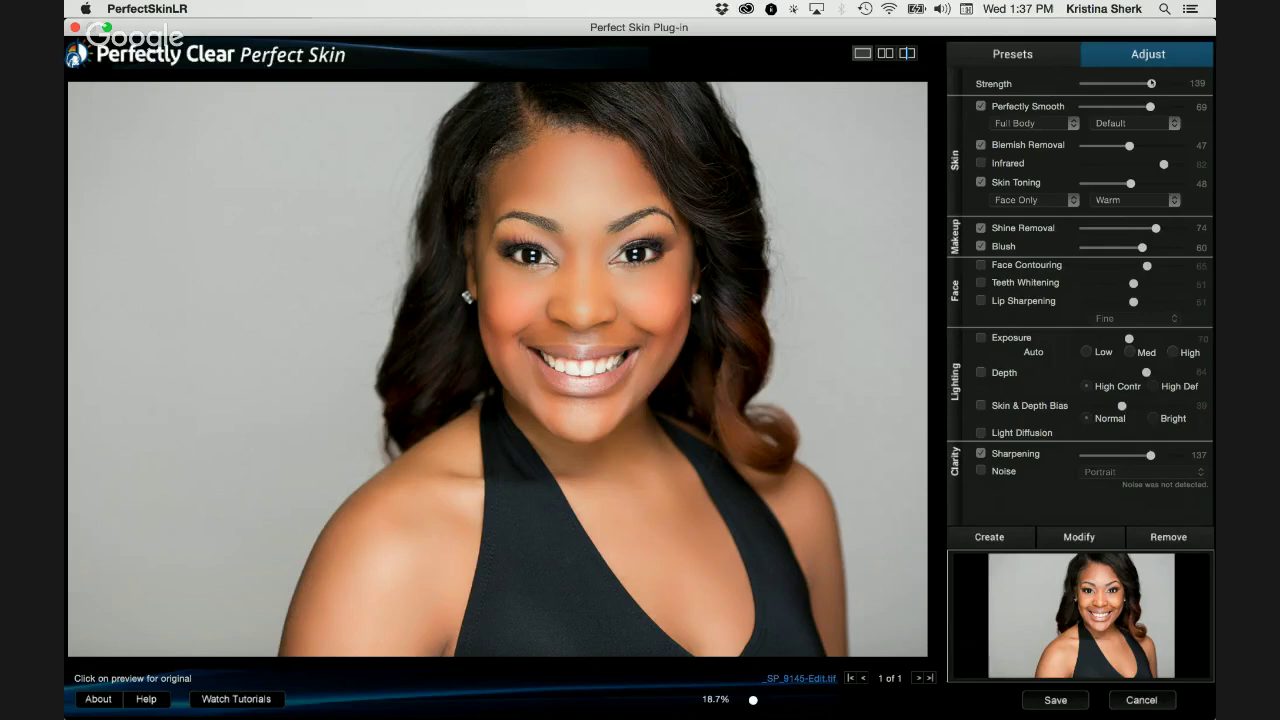
left_click_drag(1151, 83, 1101, 84)
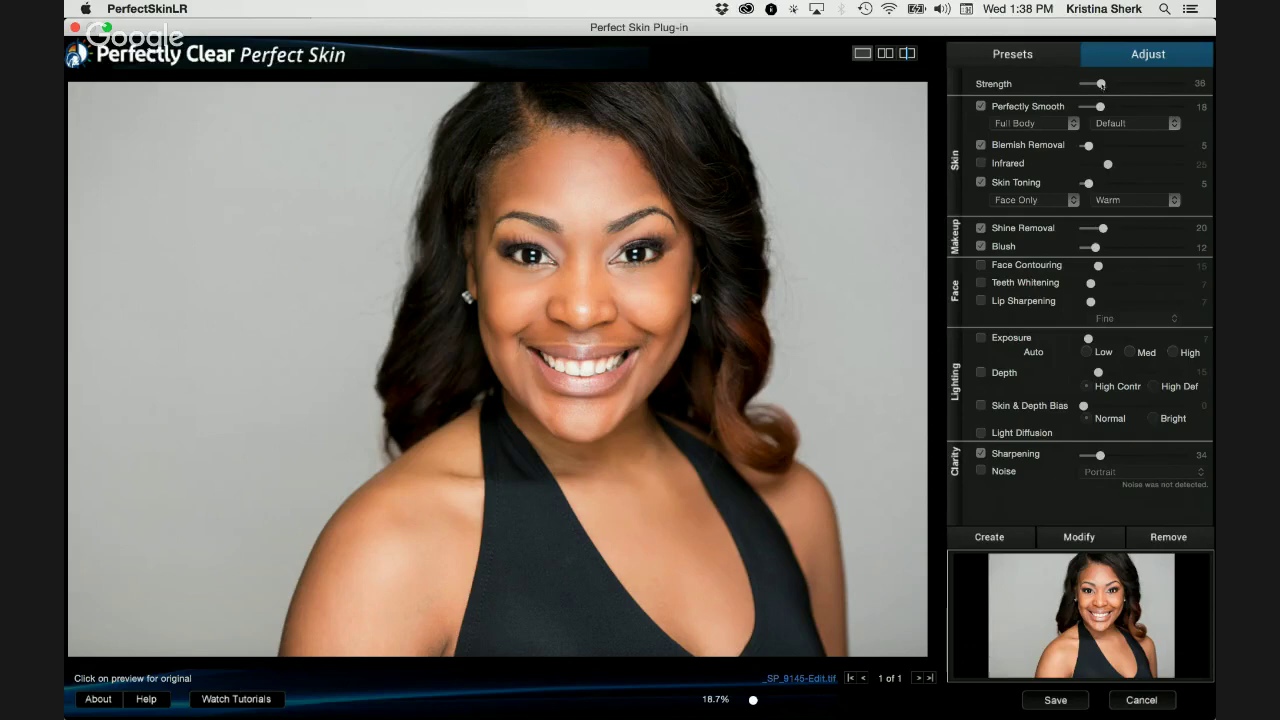
left_click_drag(1101, 84, 1135, 84)
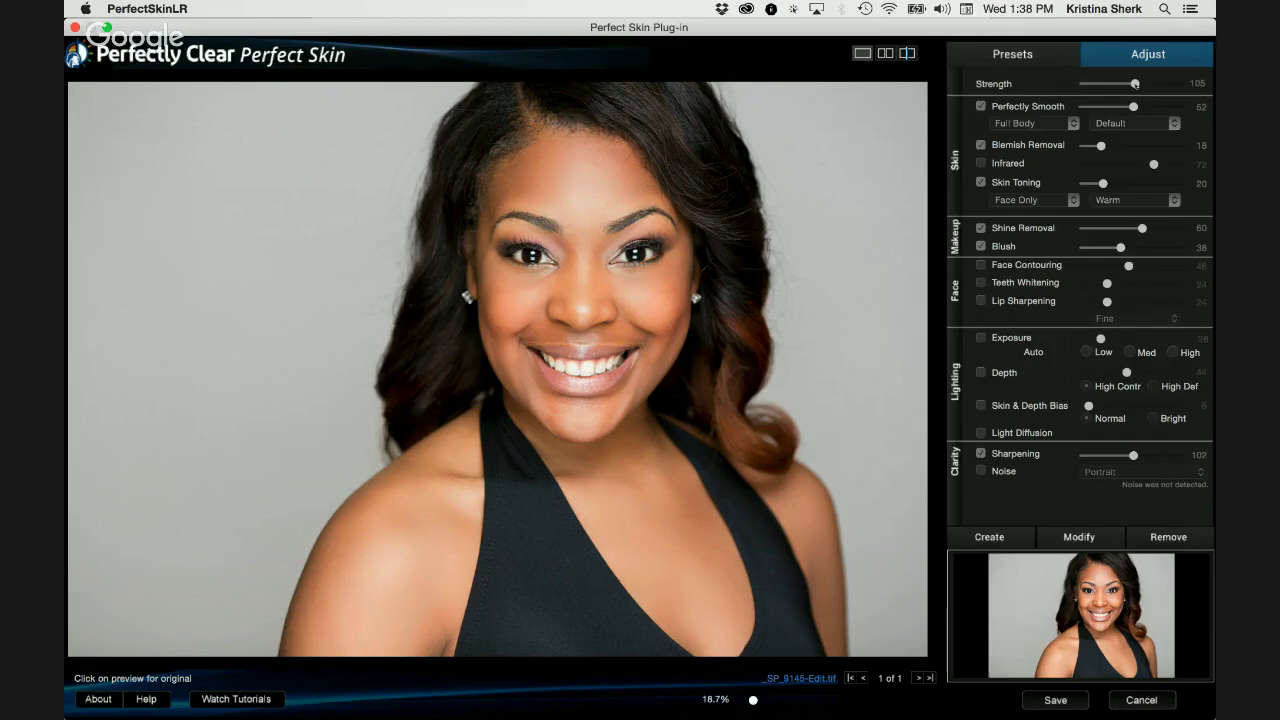
left_click_drag(1135, 84, 1155, 85)
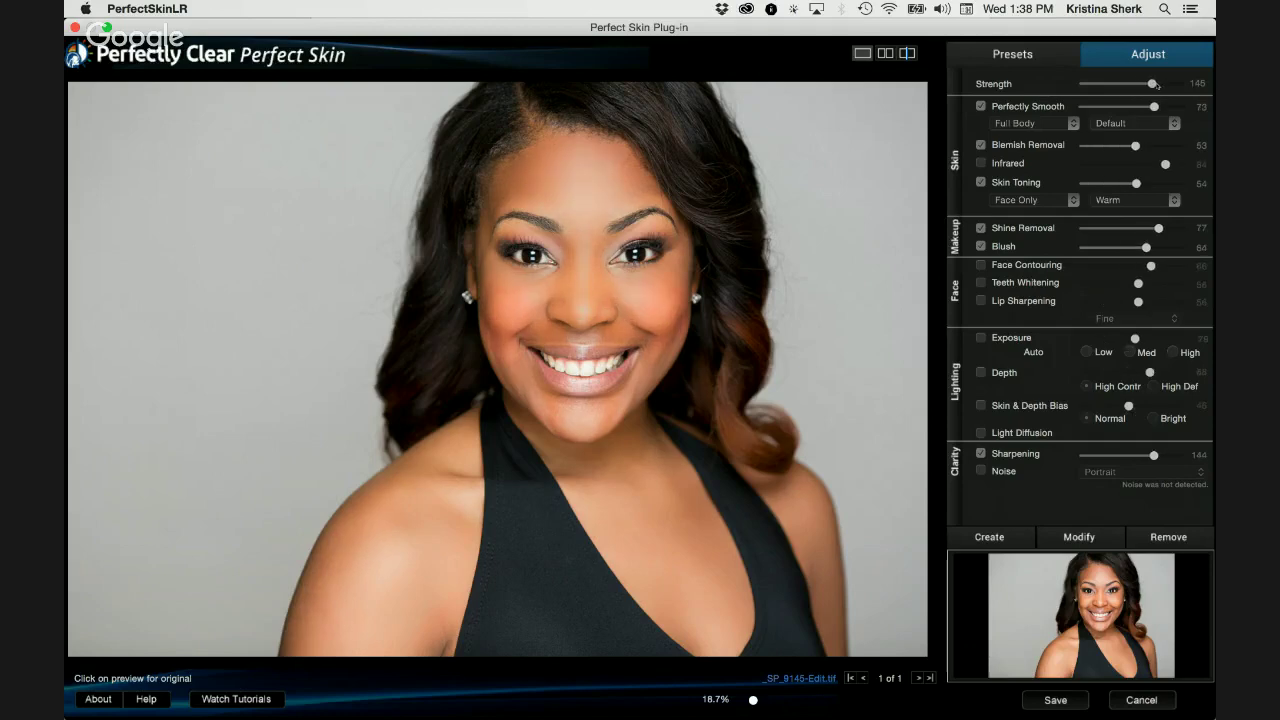
left_click_drag(1159, 87, 1153, 88)
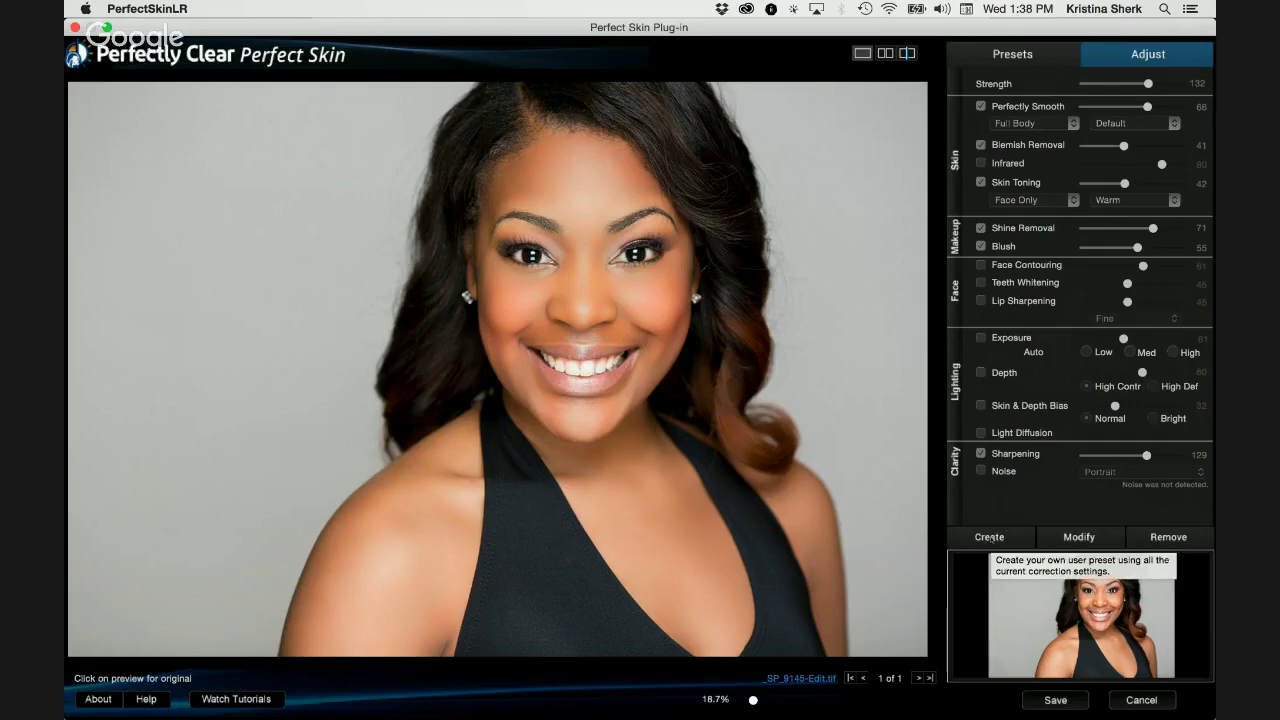
Compare the portrait retouched at the increased Strength with the original several times
key("space")
key("space")
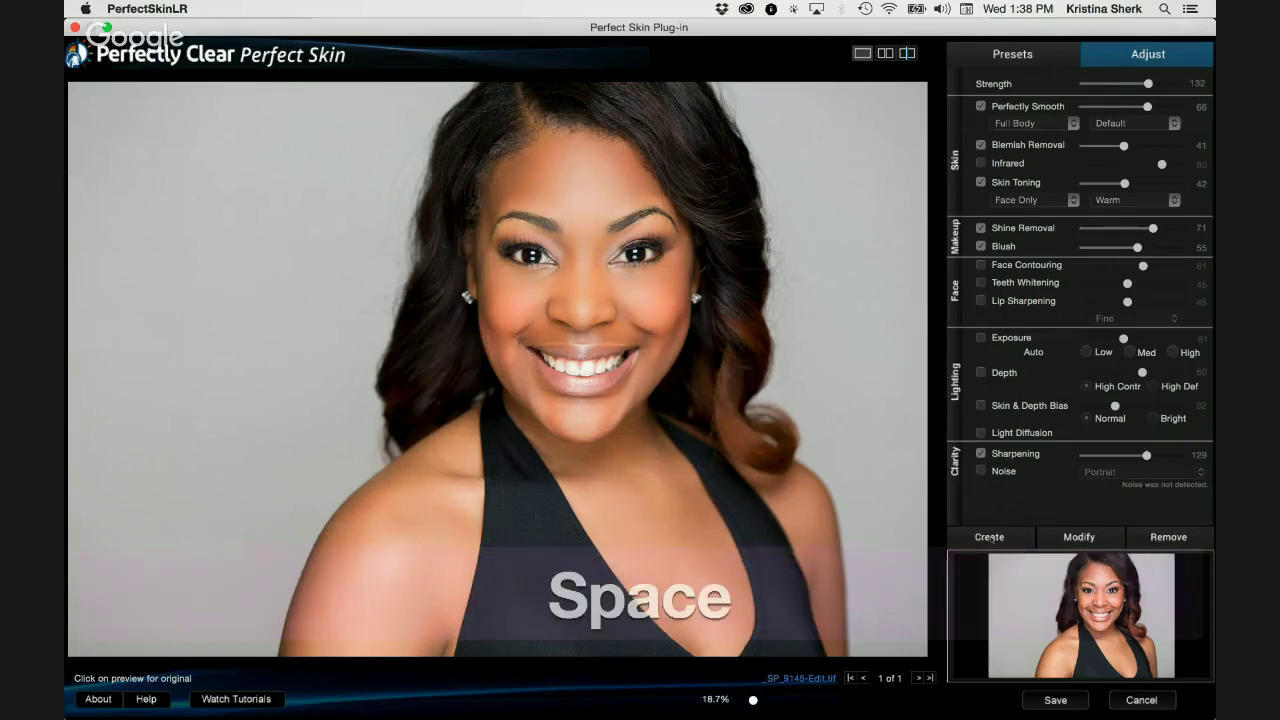
key("space")
key("space")
key("space")
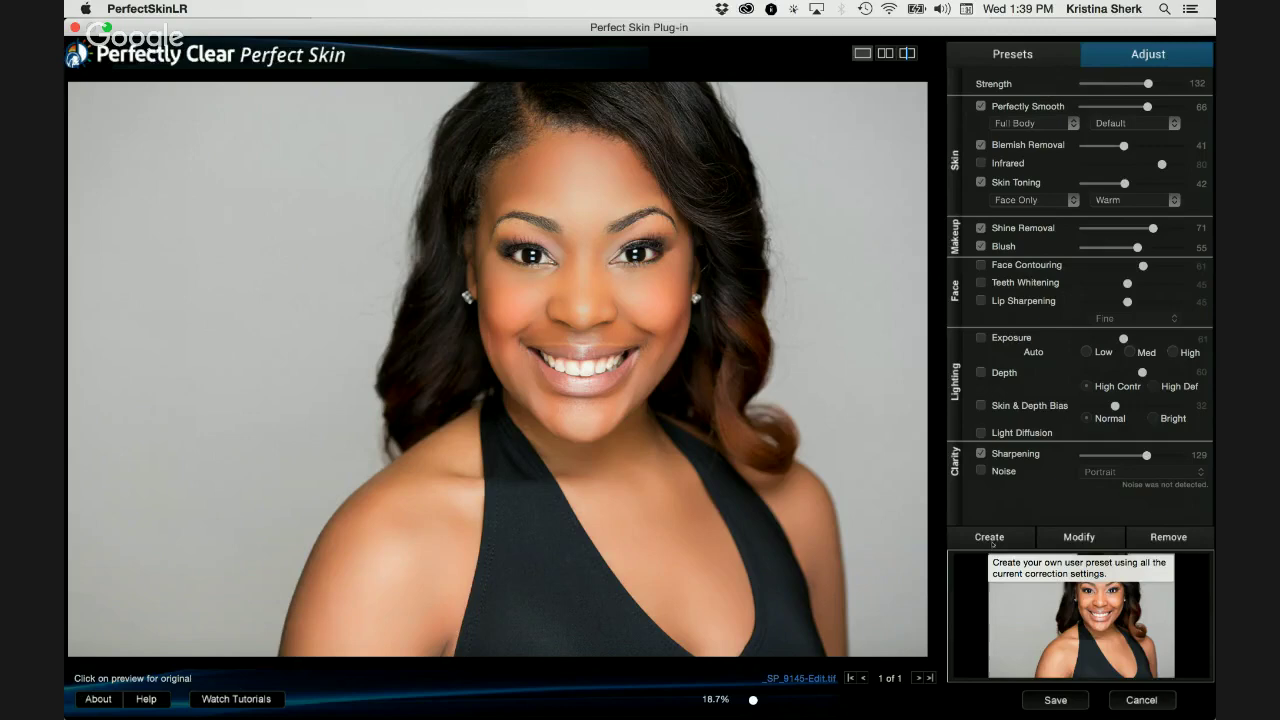
Create a user preset from the current correction settings, named "SharkPixel - Female - Dark Skin - Extreme"
left_click(987, 538)
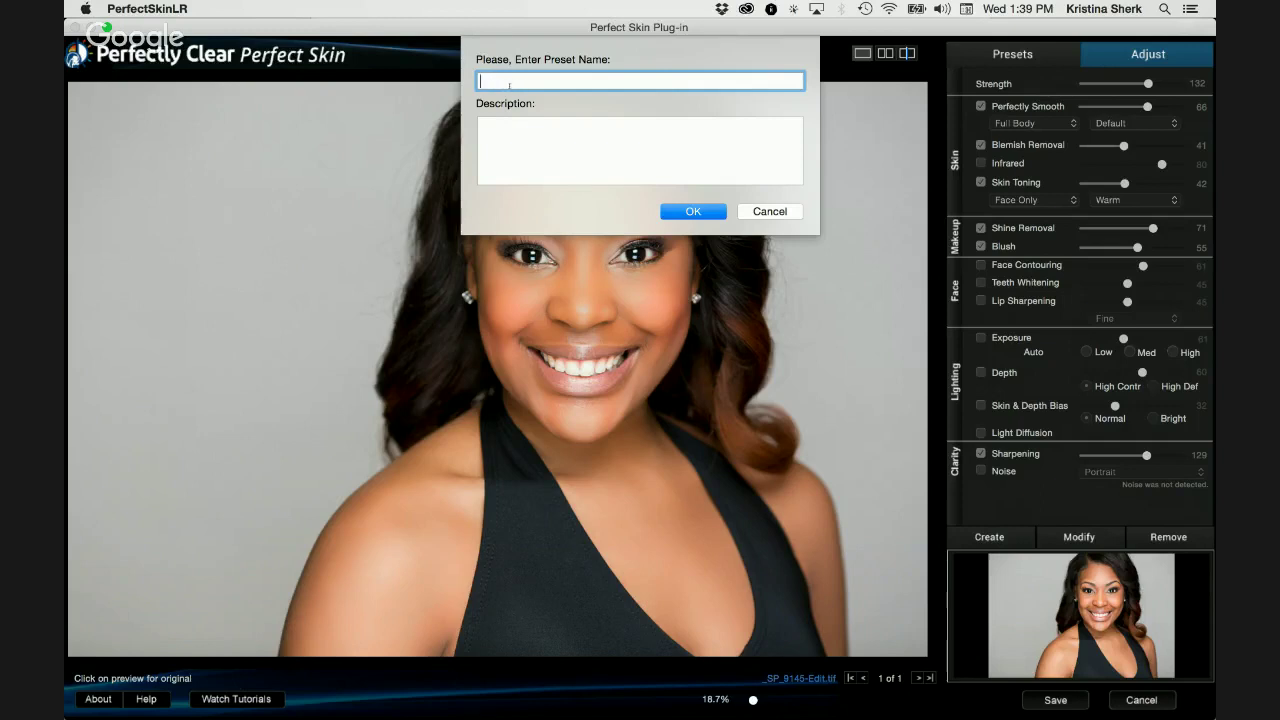
key("shift")
type("SharkPixel - Female -")
type("k Skin")
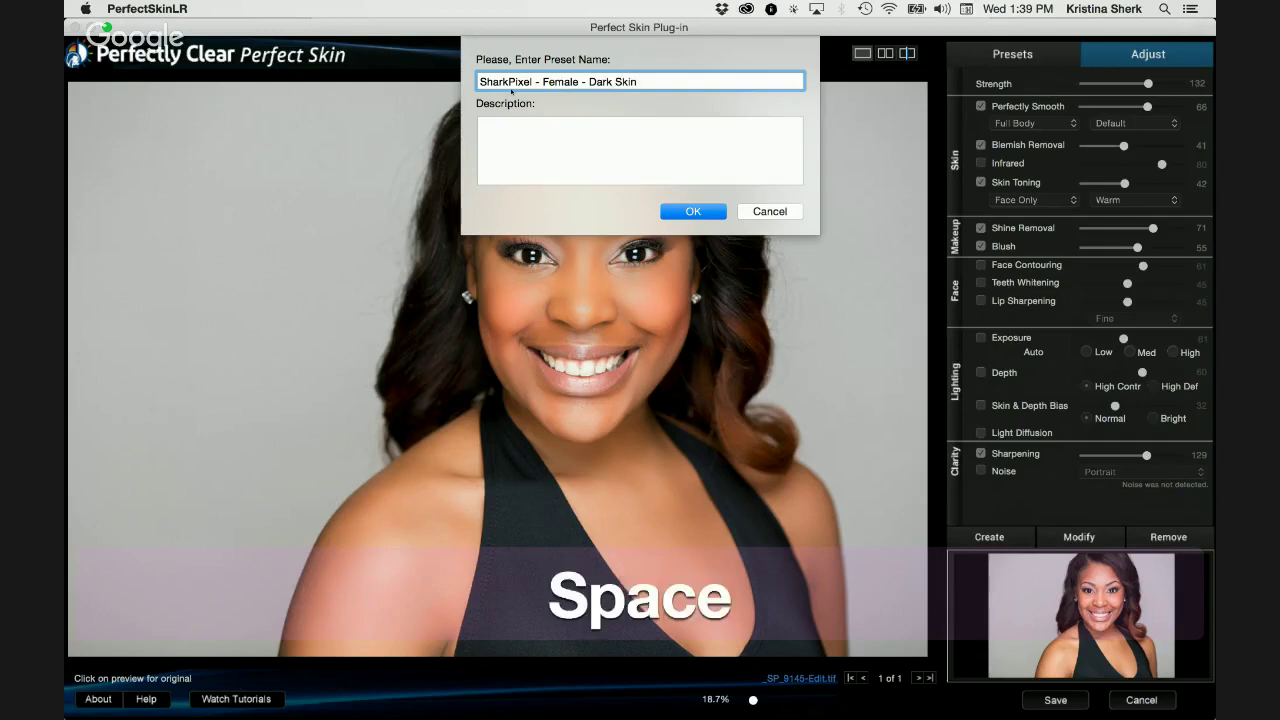
key("BackSpace")
type("- Extreme")
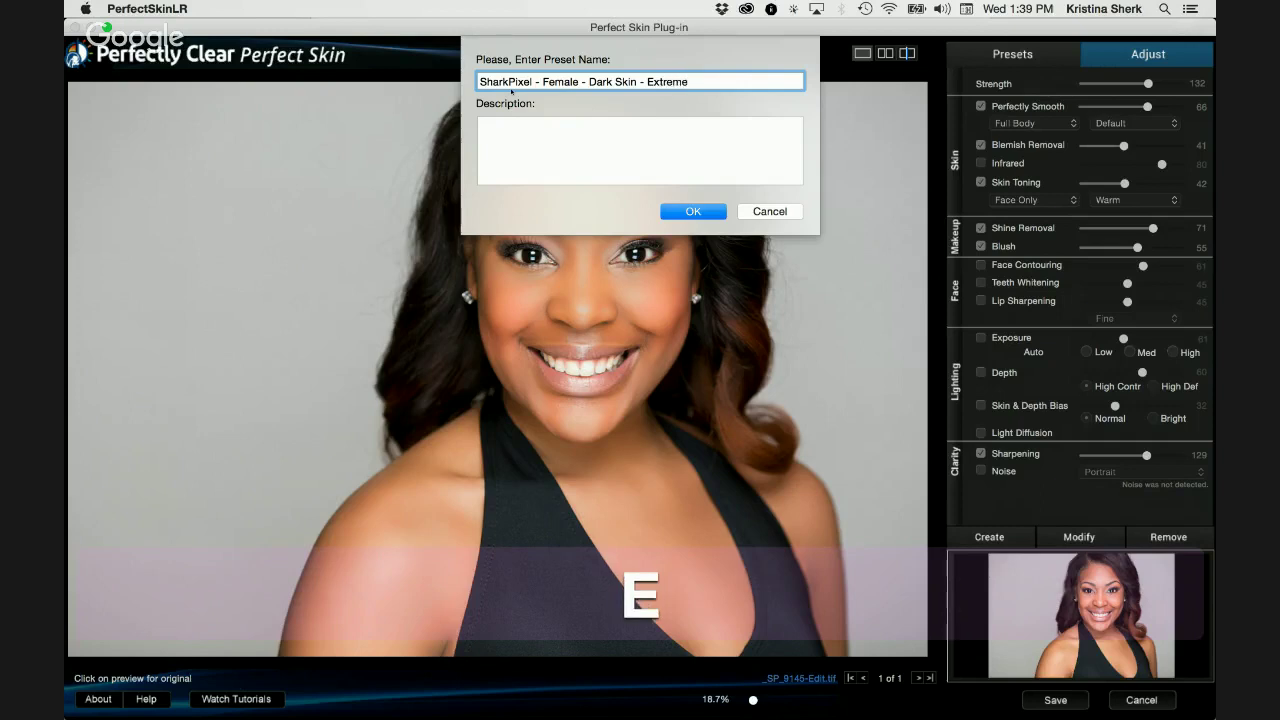
left_click(690, 211)
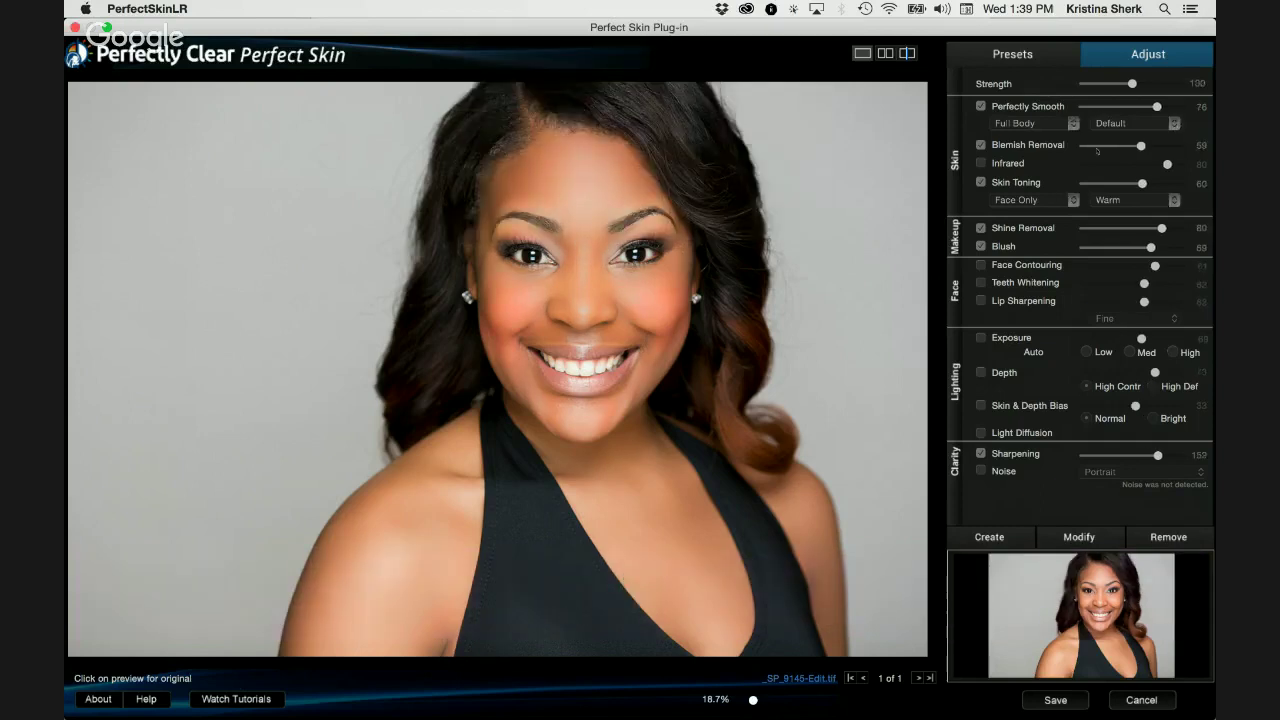
Compare the SharkPixel - Female - Dark Skin preset with its Extreme version, leave Extreme selected, and compare the portrait with the original
left_click(1024, 53)
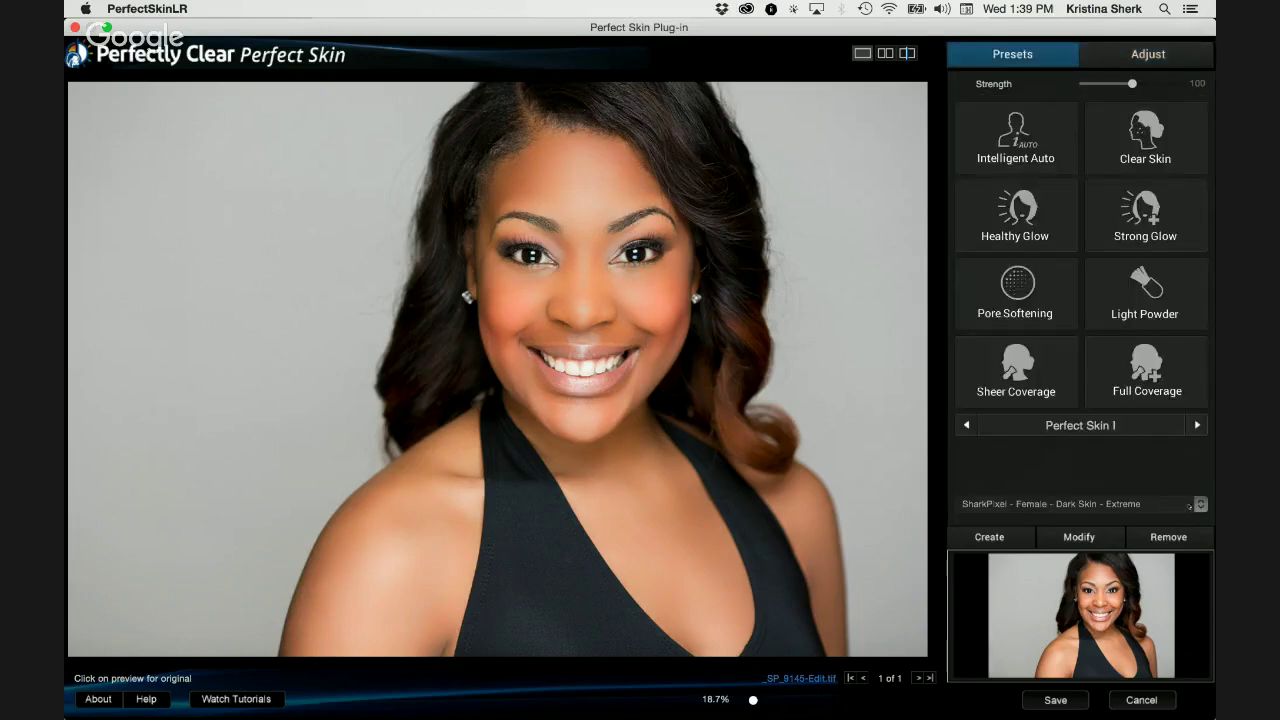
left_click(1190, 505)
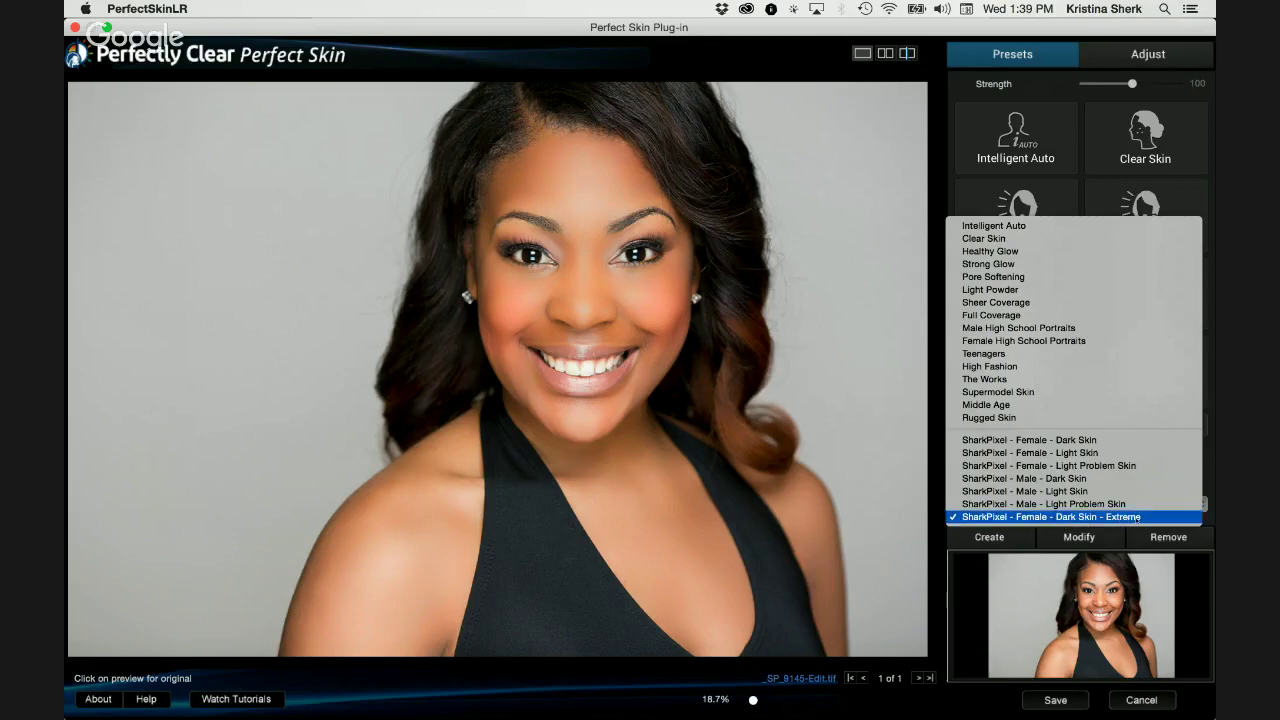
left_click(1126, 443)
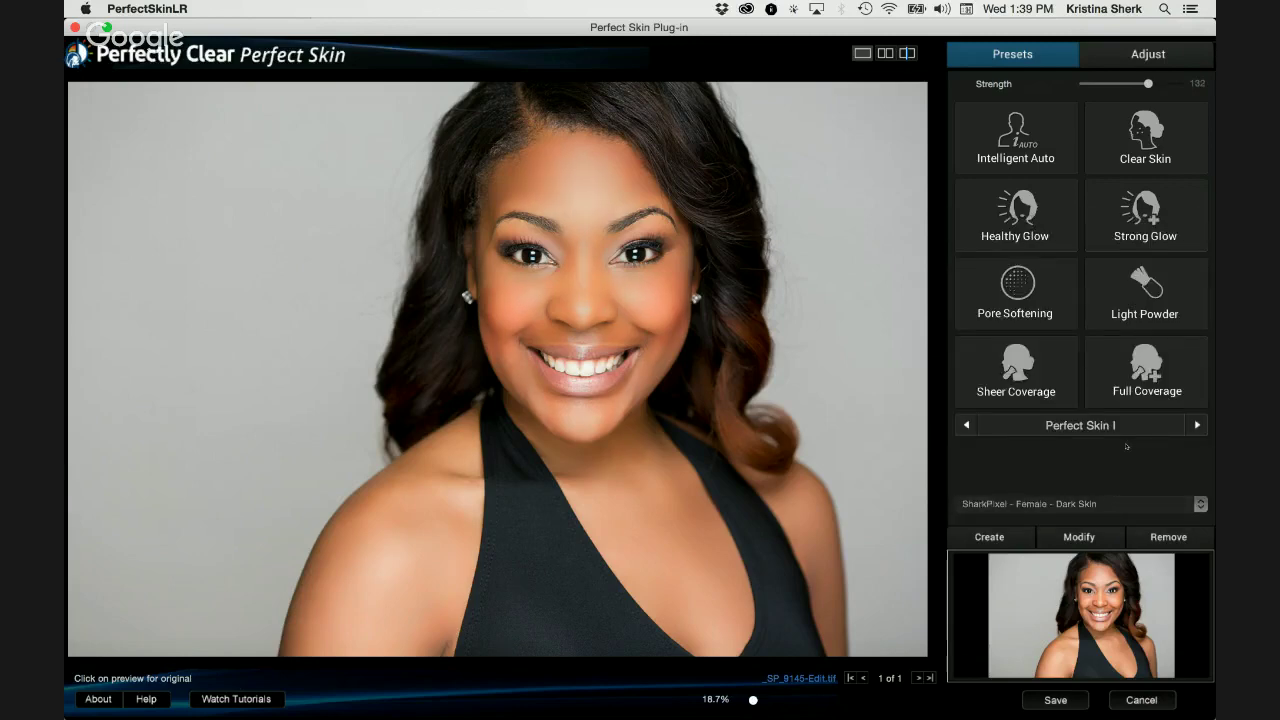
left_click(1109, 505)
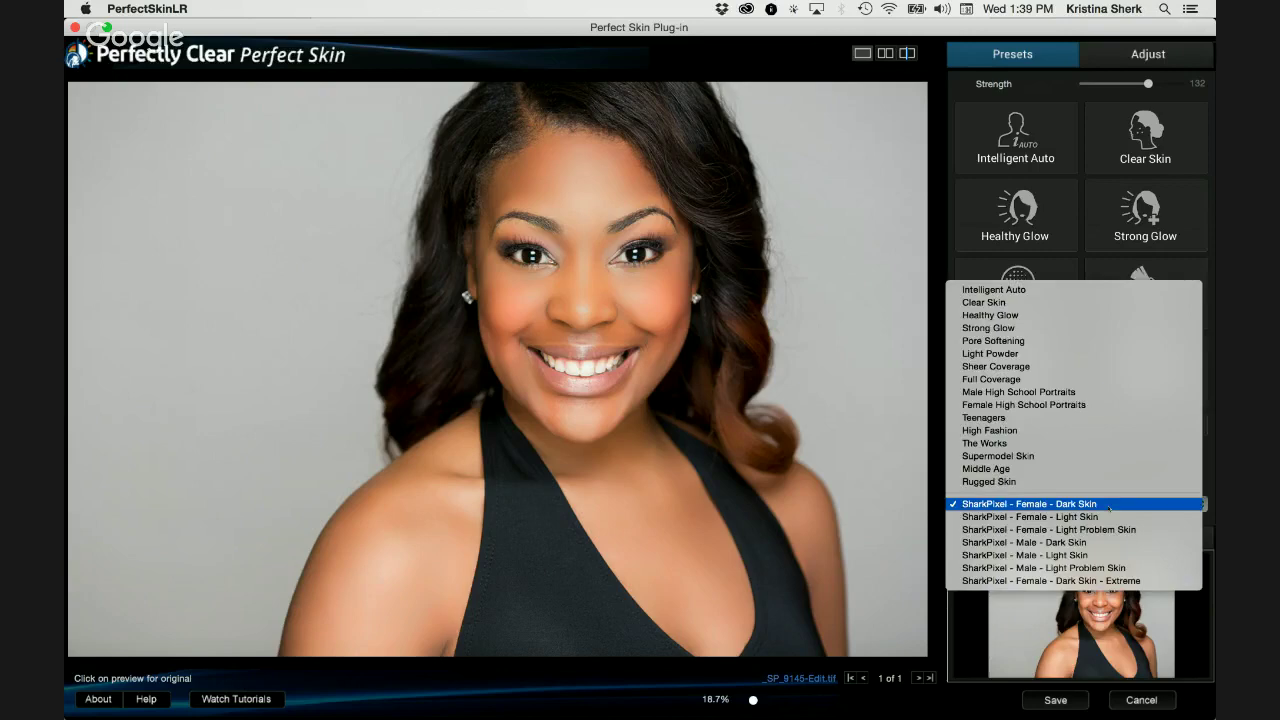
left_click(1126, 581)
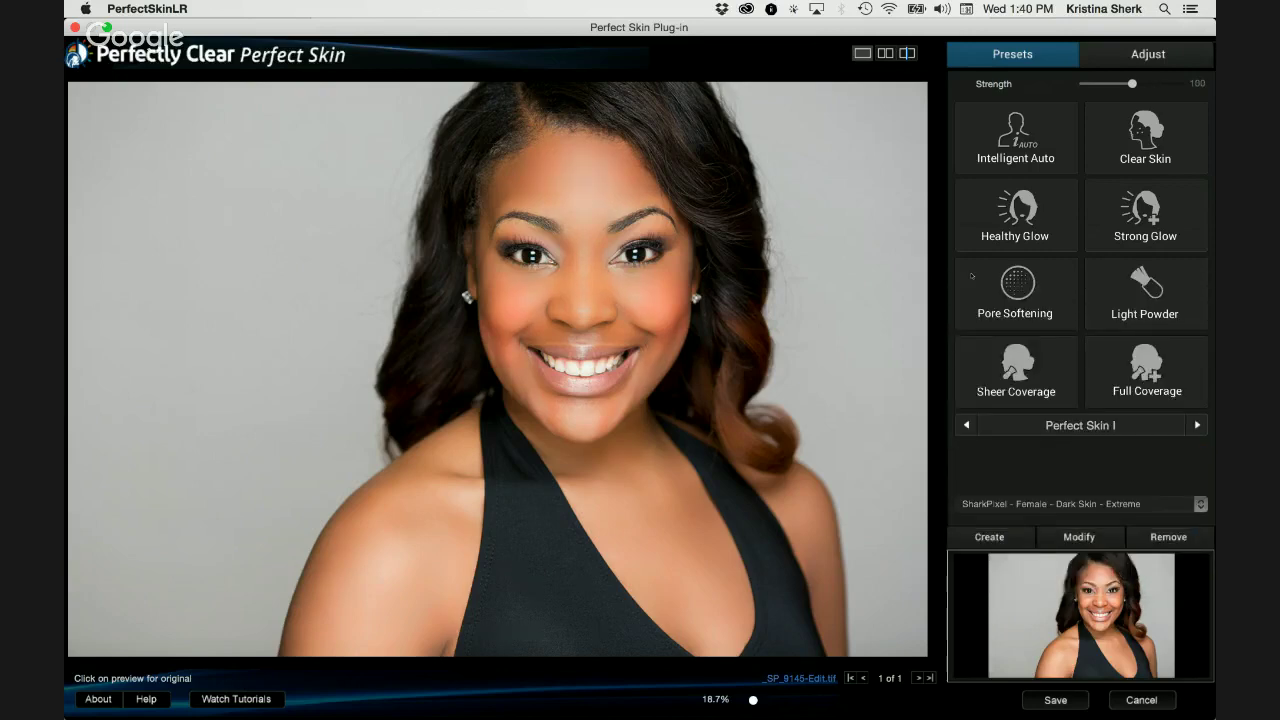
key("space")
key("space")
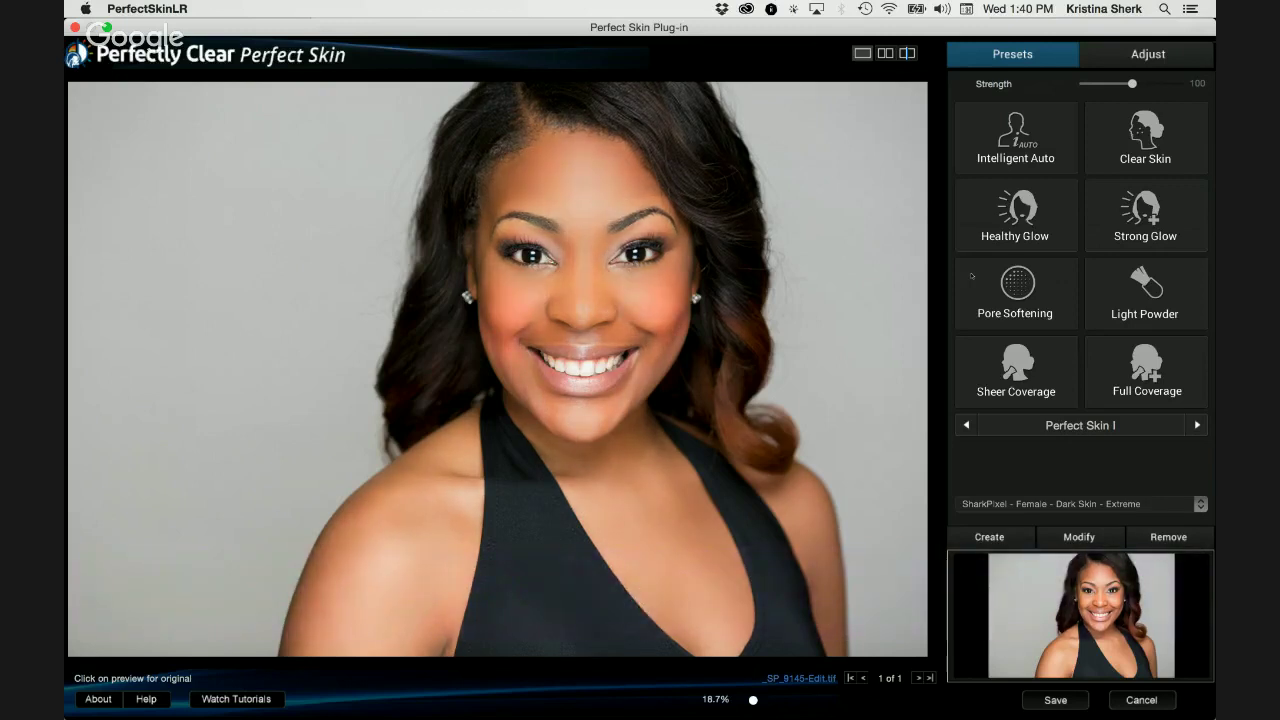
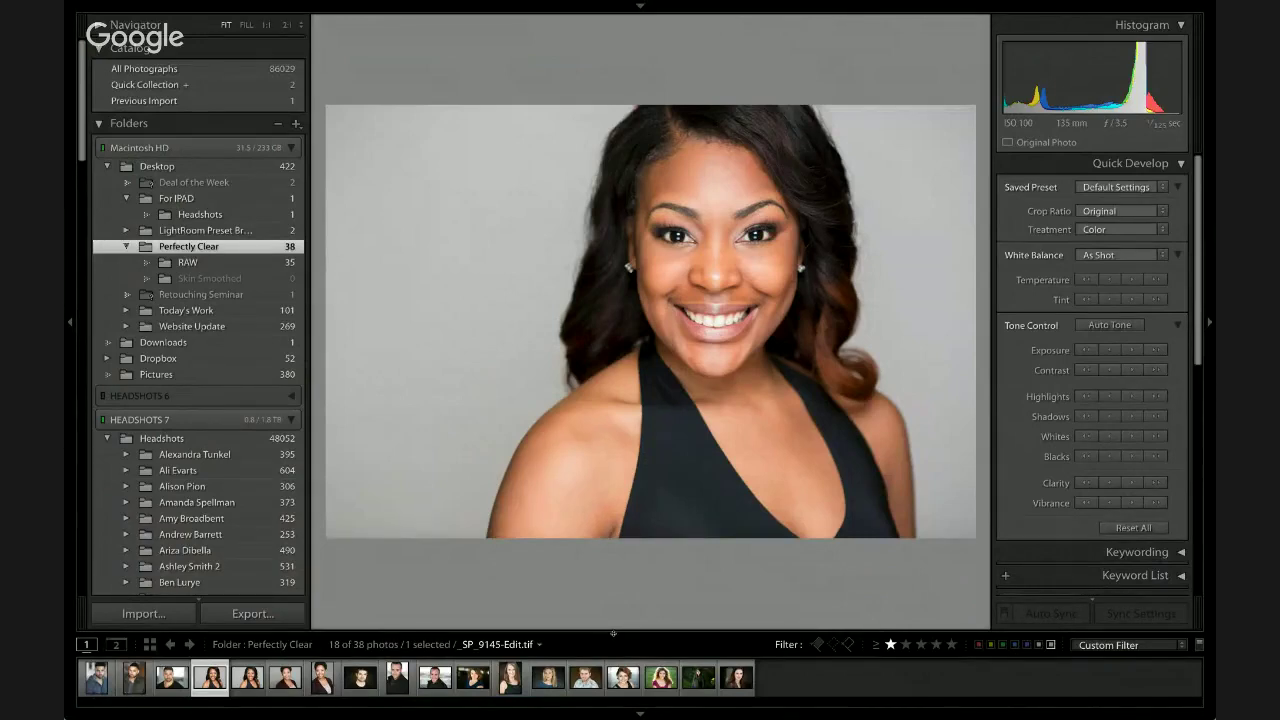
In Lightroom, return to the thumbnail grid and delete the edited copy _SP_9145-Edit.tif from disk
key("g")
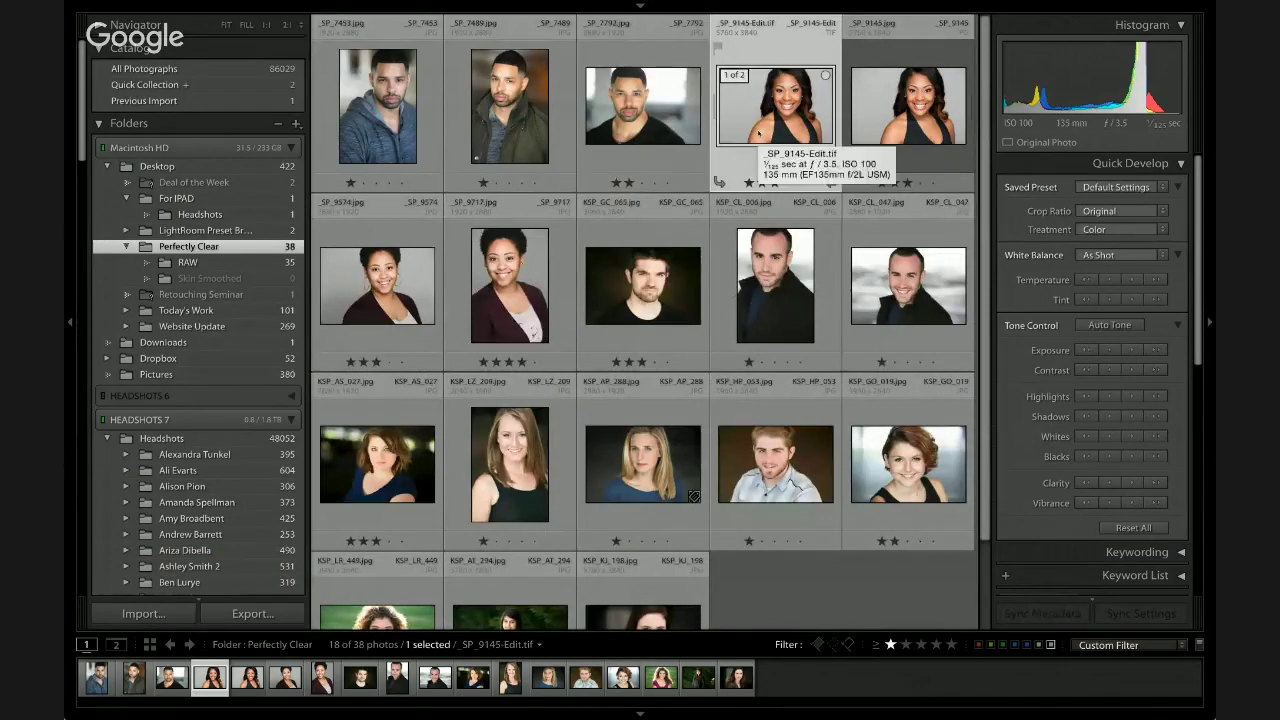
right_click(778, 102)
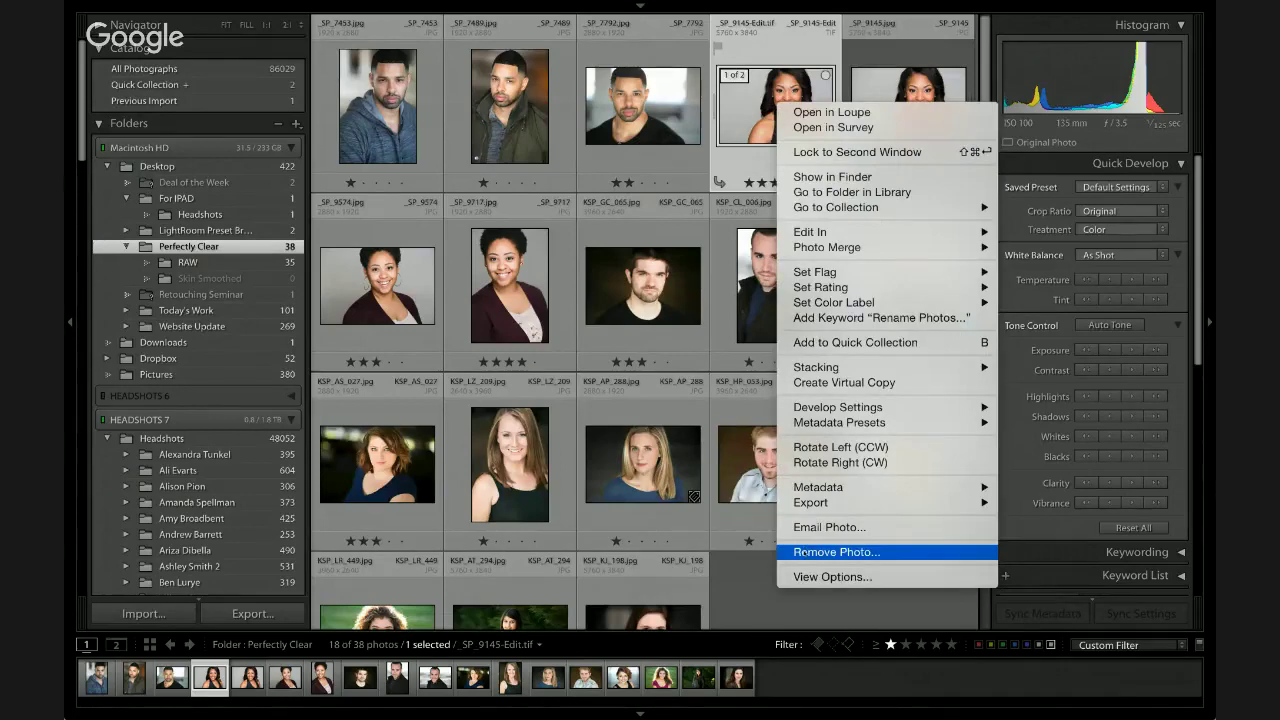
left_click(805, 551)
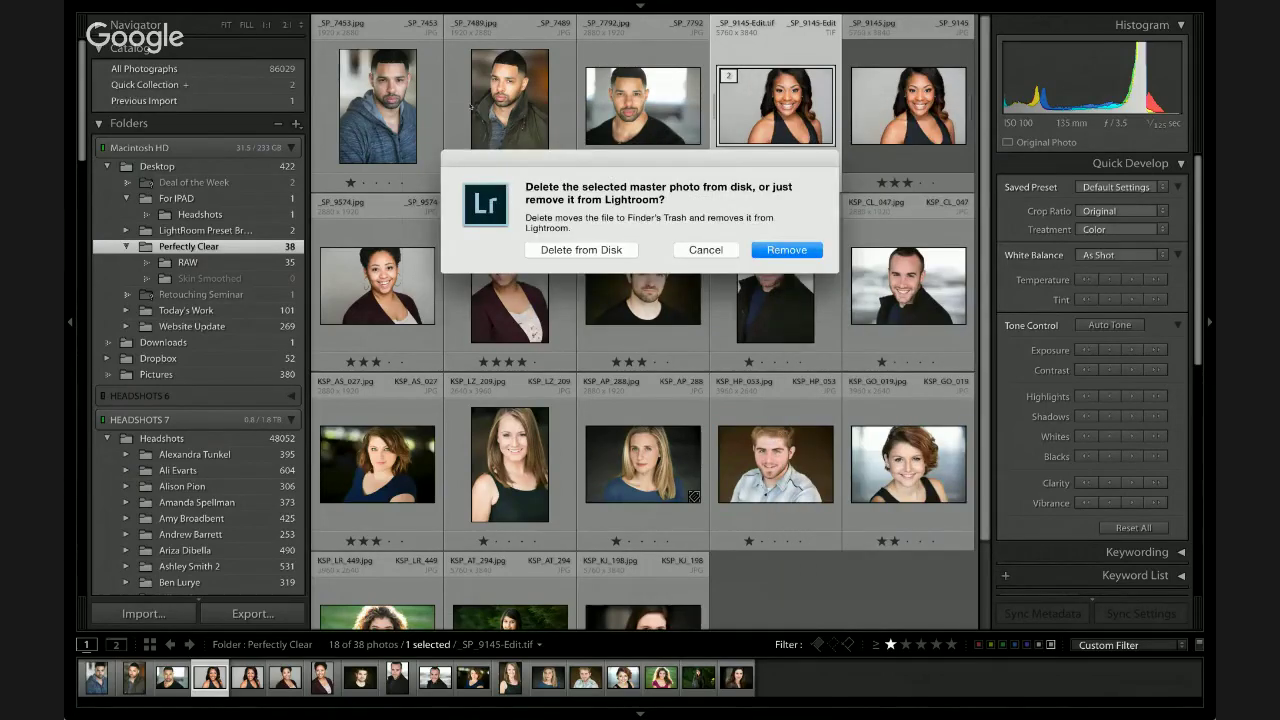
left_click(600, 250)
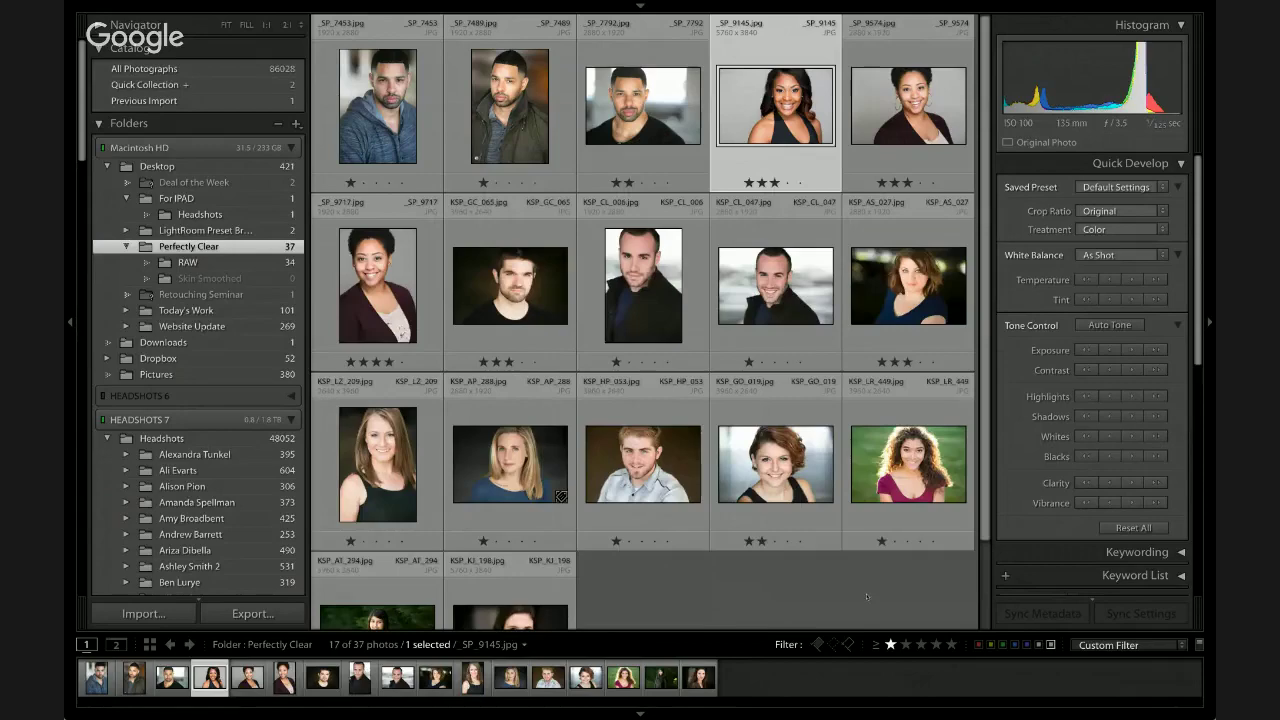
Look through the headshots in the Perfectly Clear folder and view the portrait KSP_HP_053.jpg enlarged
scroll(867, 597, "down", 2)
left_click(867, 597)
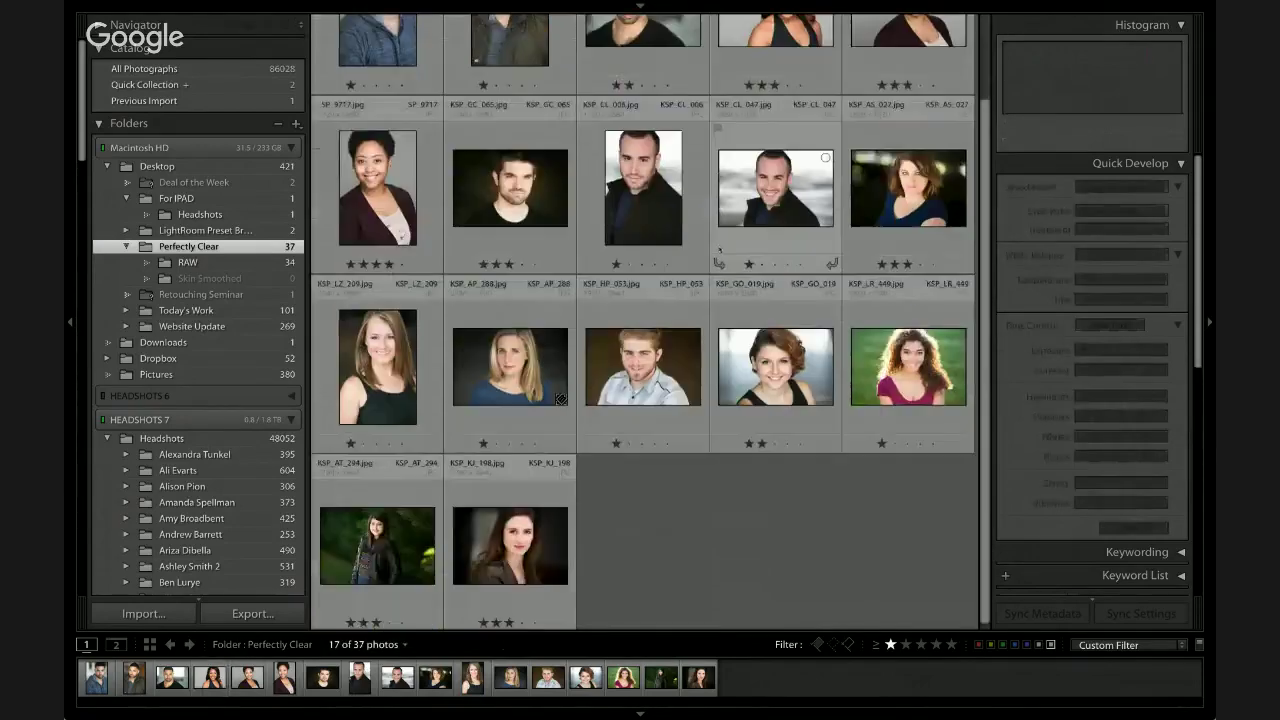
scroll(719, 250, "up", 2)
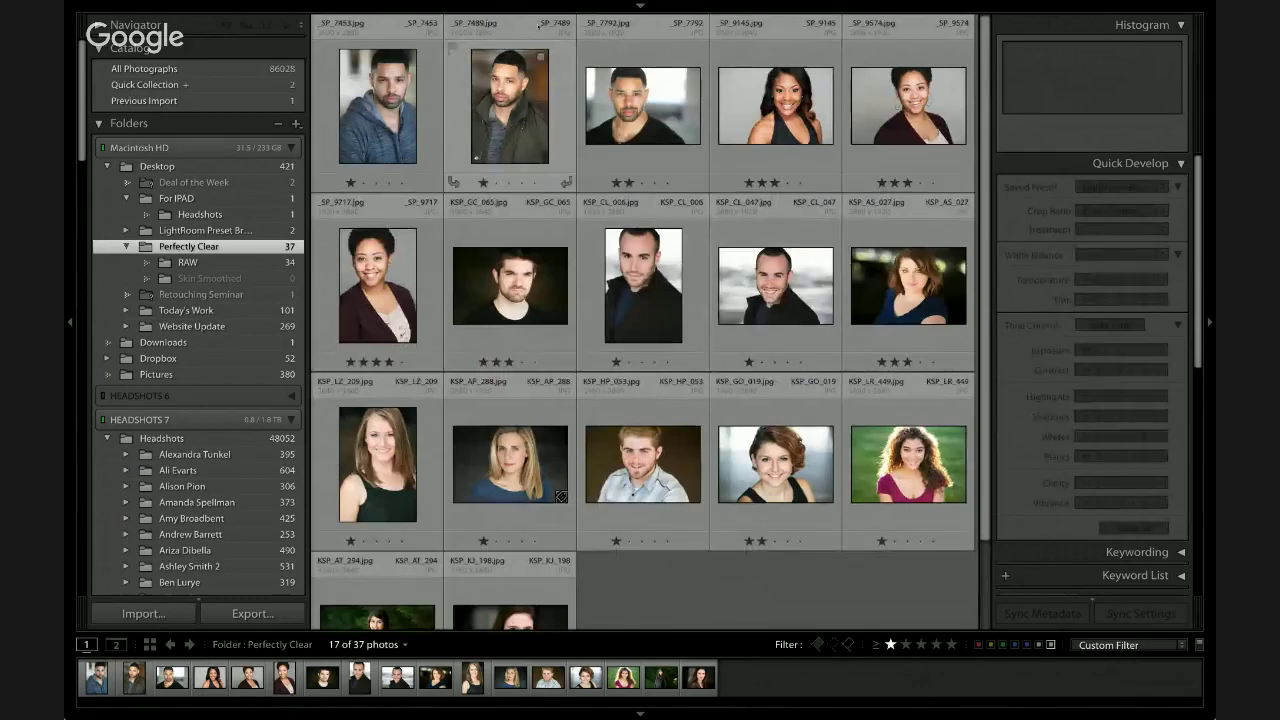
left_click(718, 47)
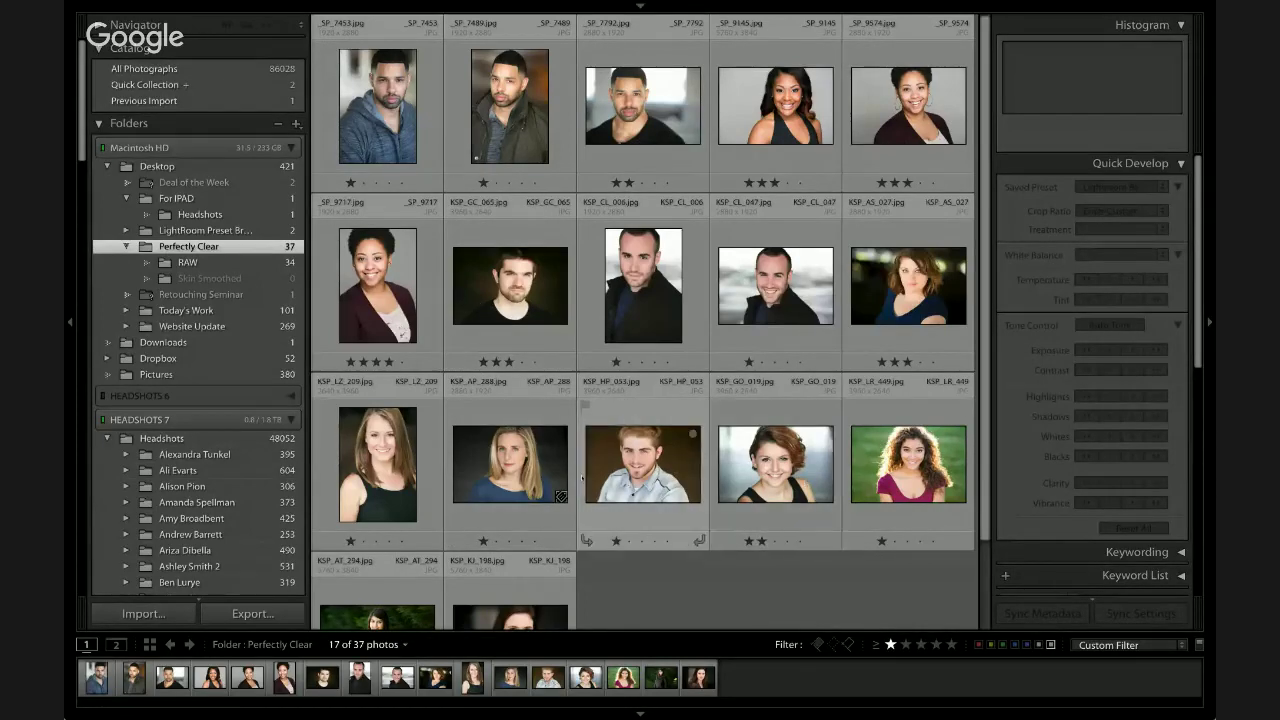
double_click(650, 477)
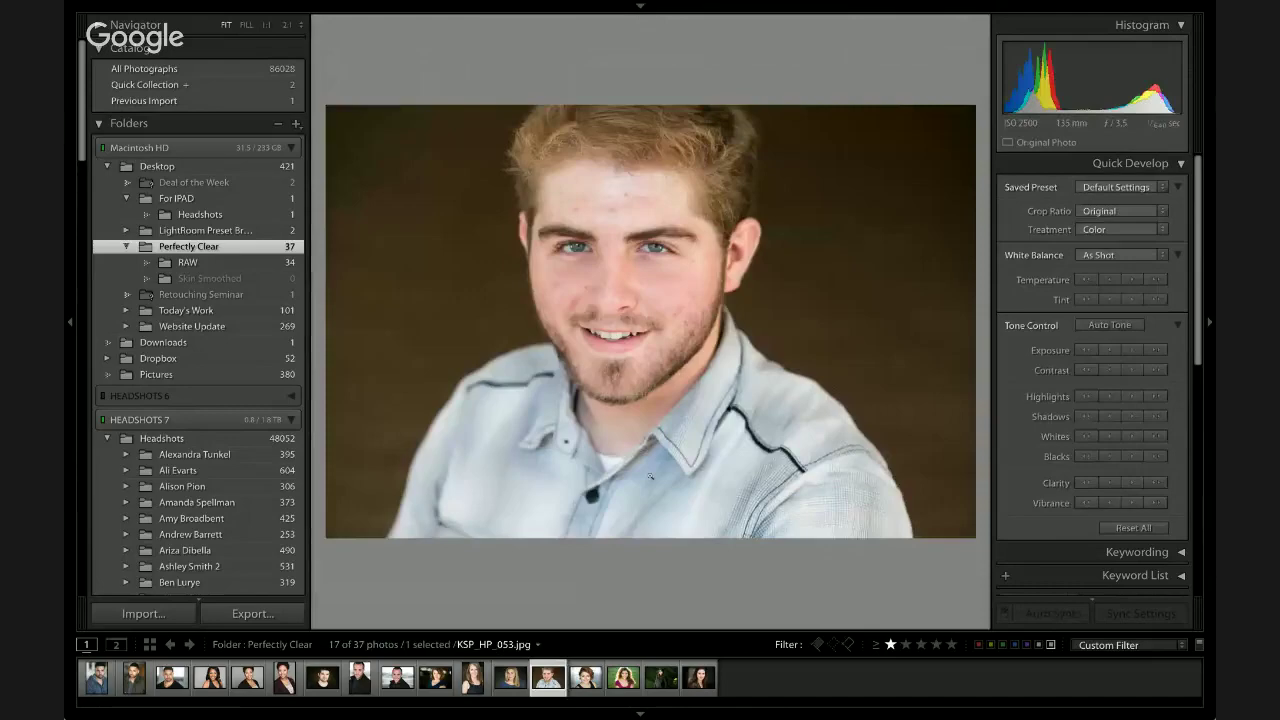
key("g")
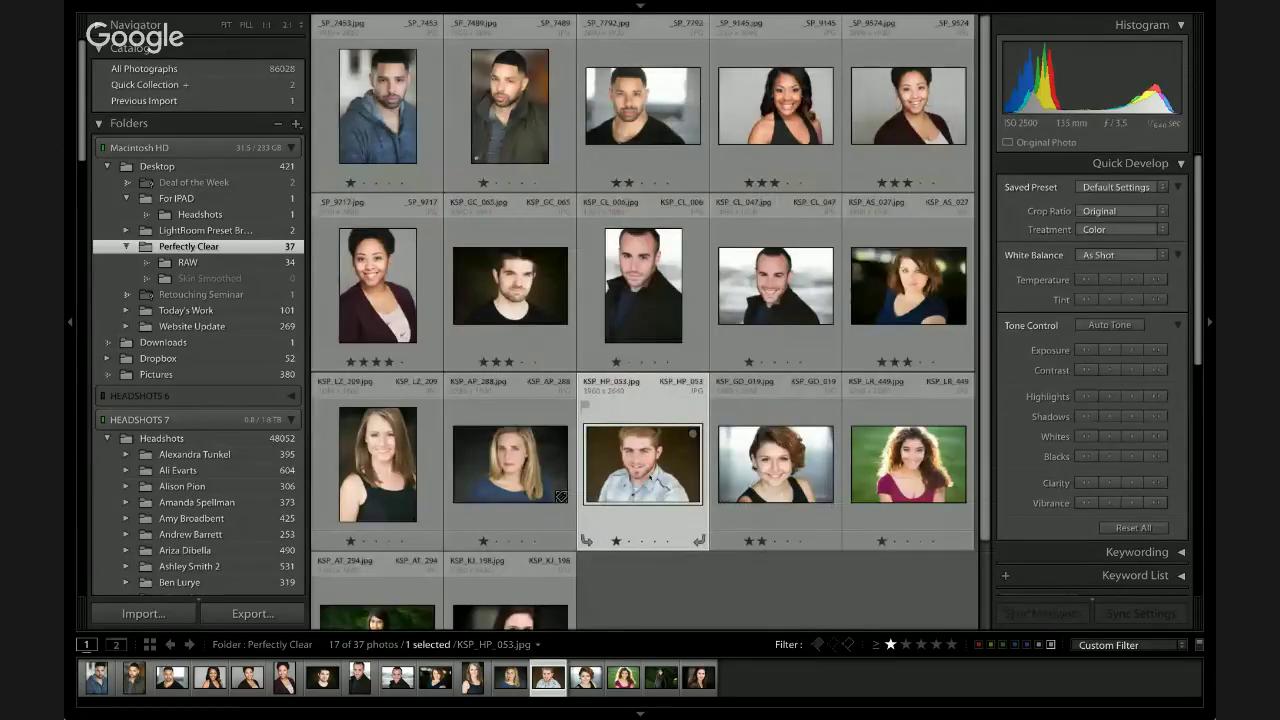
left_click(646, 588)
scroll(646, 588, "down", 2)
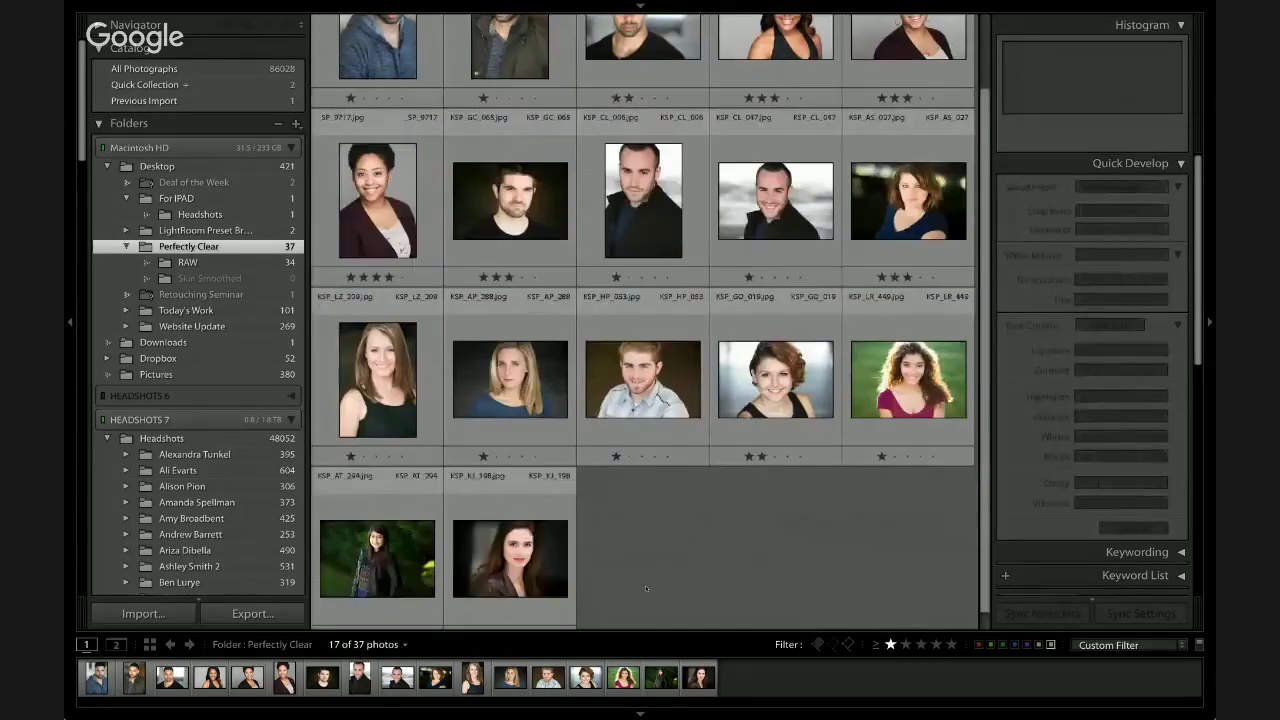
scroll(646, 588, "down", 1)
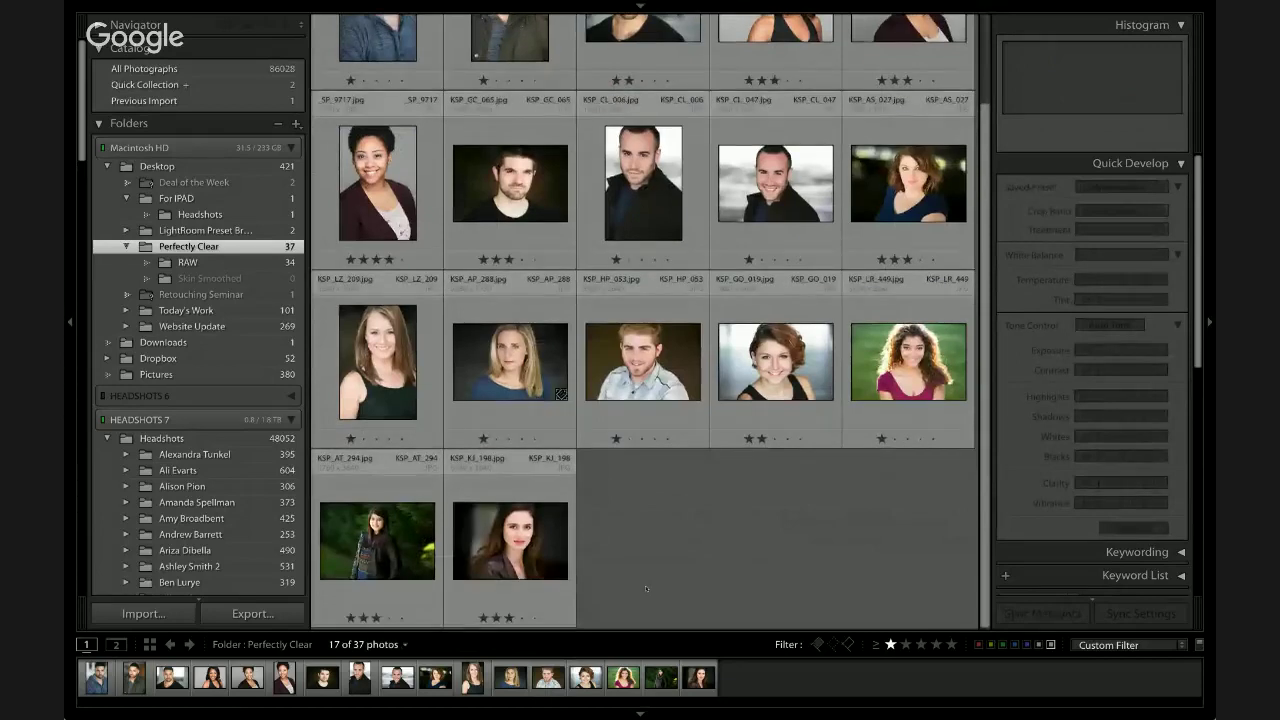
scroll(646, 588, "up", 2)
scroll(646, 588, "up", 2)
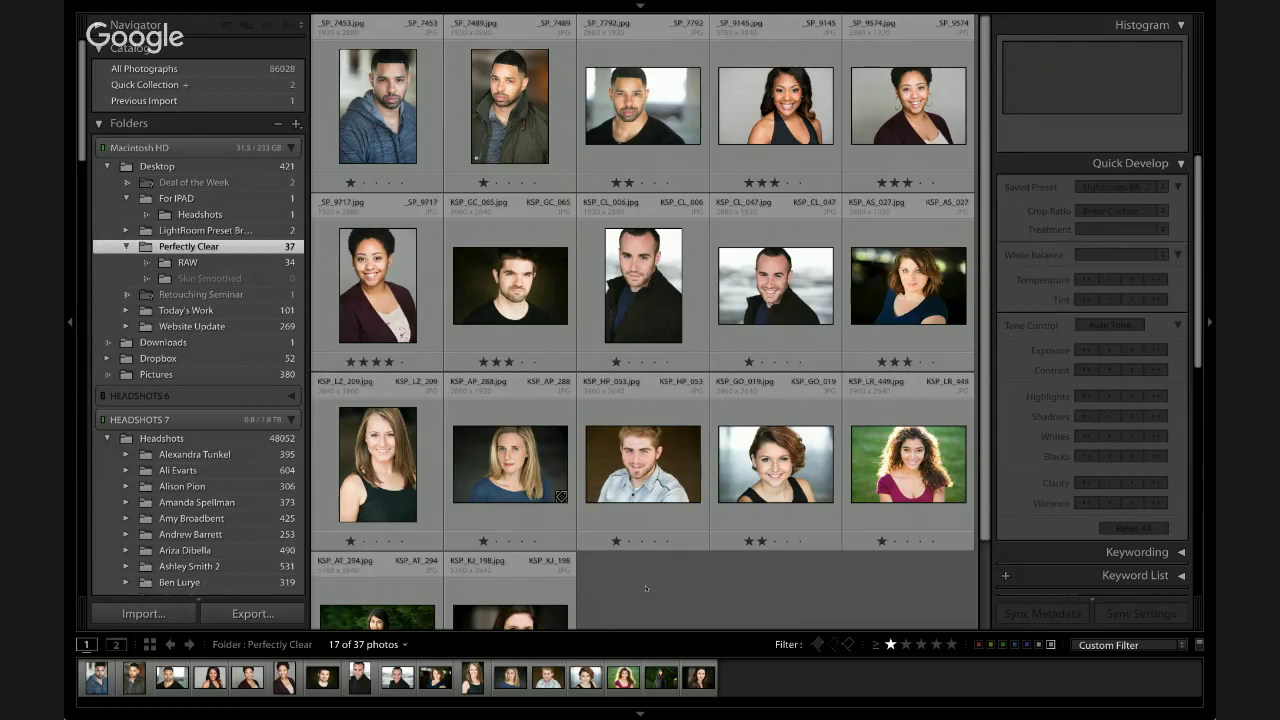
Start an export of the three portraits from _SP_9145.jpg through _SP_9717.jpg with Athentech Perfect Skin as the export destination
left_click(753, 118)
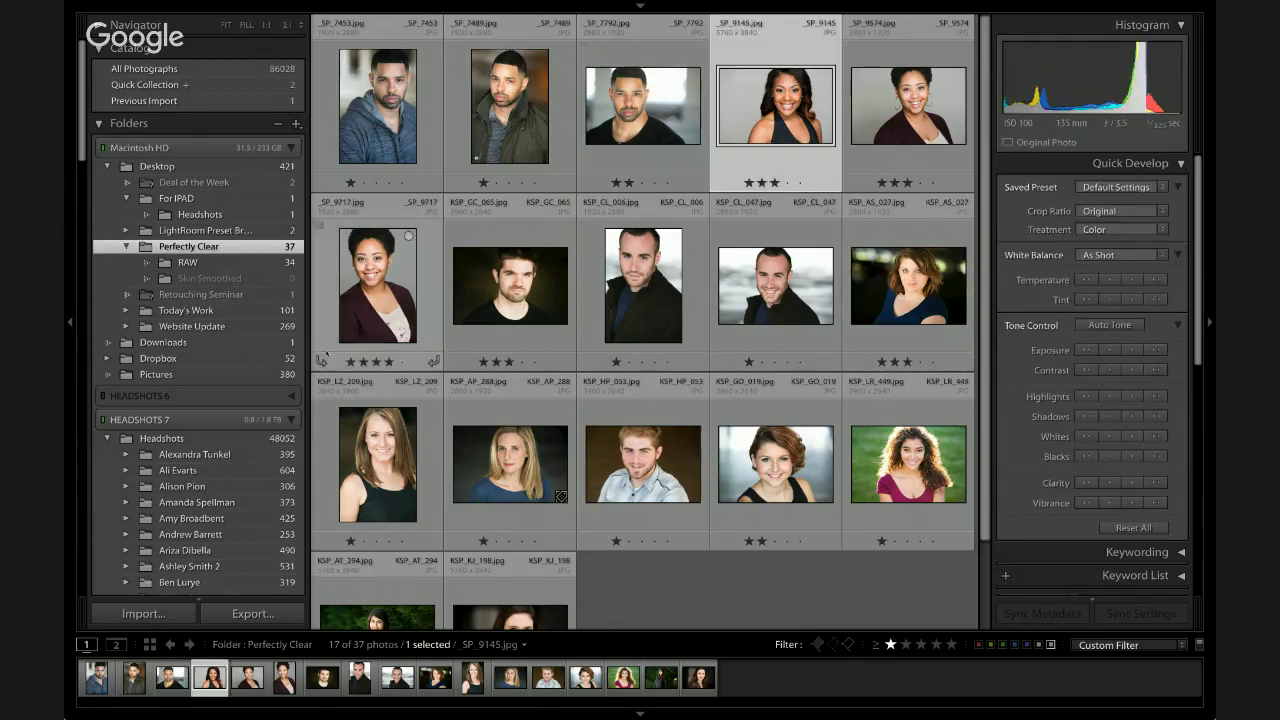
left_click(343, 304, "shift")
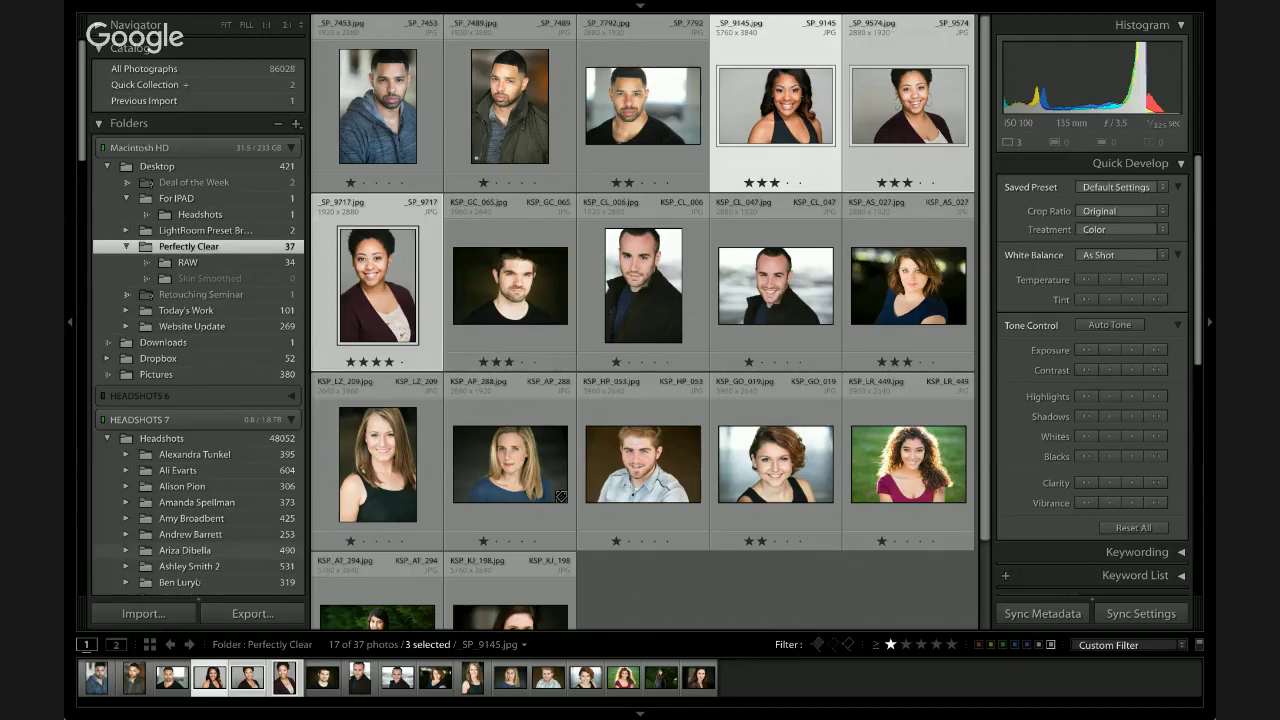
left_click(250, 613)
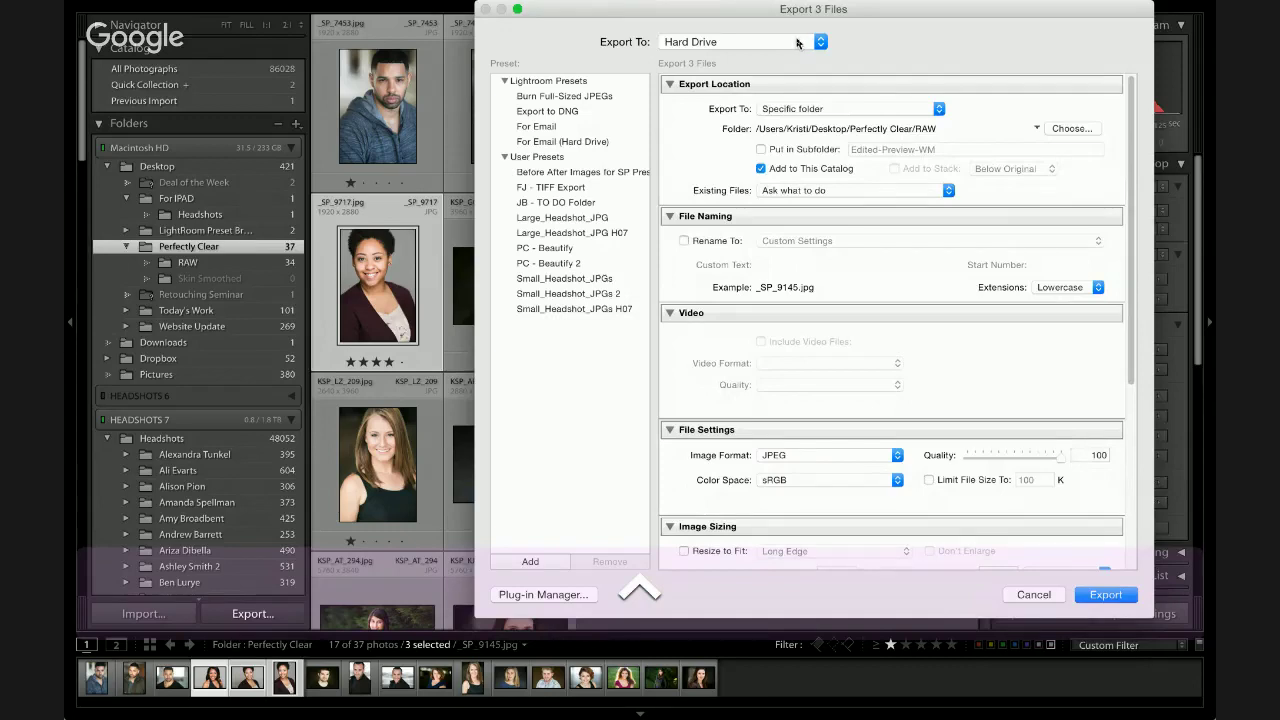
left_click(797, 43)
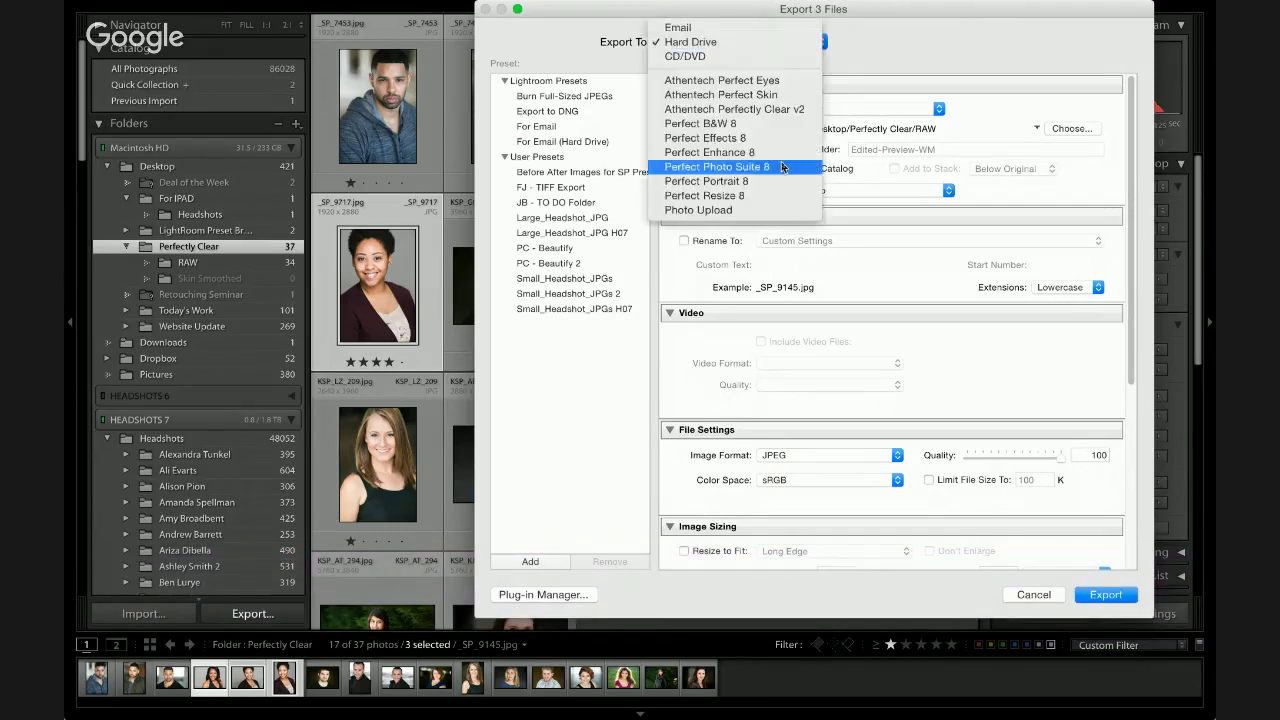
left_click(758, 95)
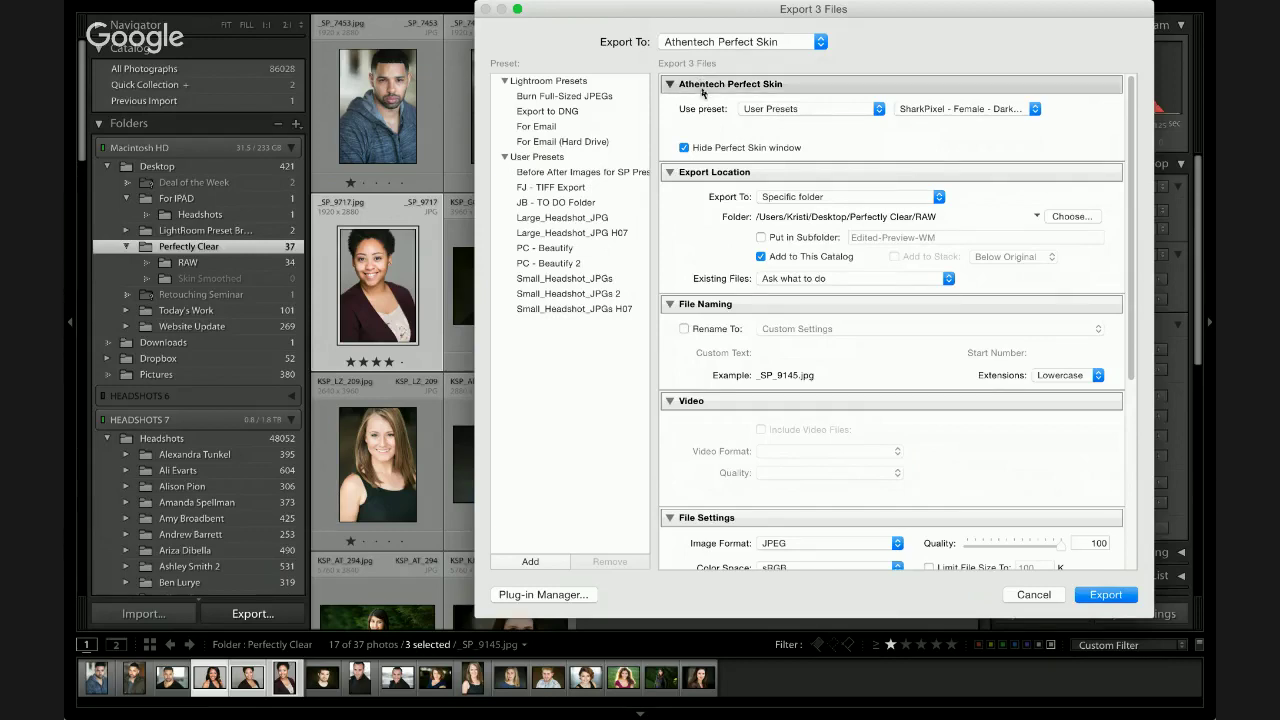
Look through the Perfect Skin system presets offered for the export
left_click(772, 111)
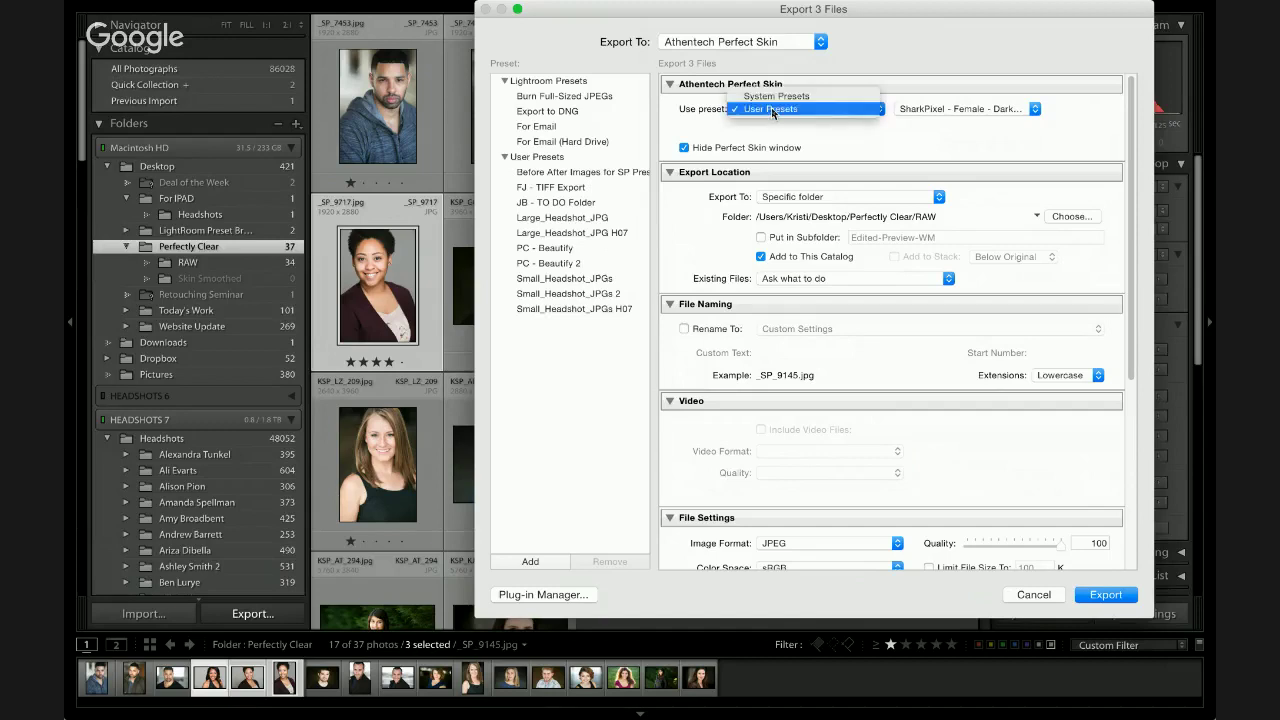
left_click(782, 97)
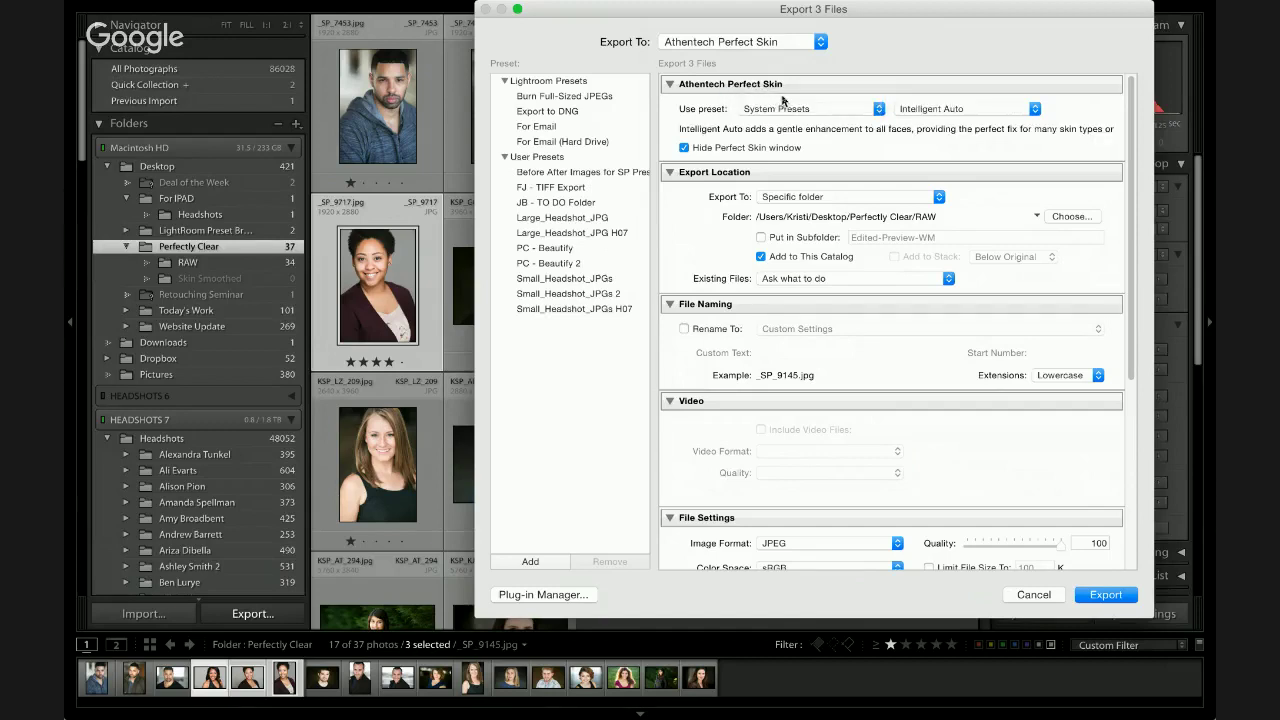
left_click(1030, 112)
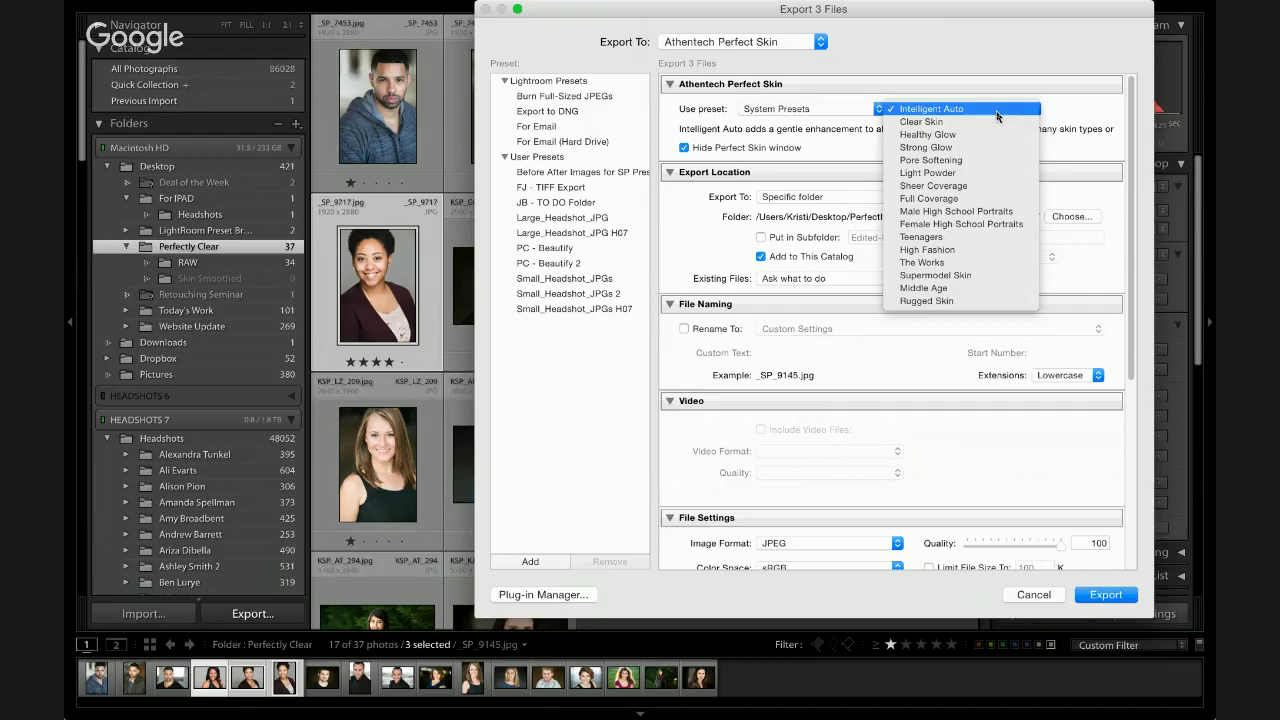
left_click(820, 118)
Set the Perfect Skin export to use the user preset SharkPixel - Female - Dark Skin
left_click(822, 110)
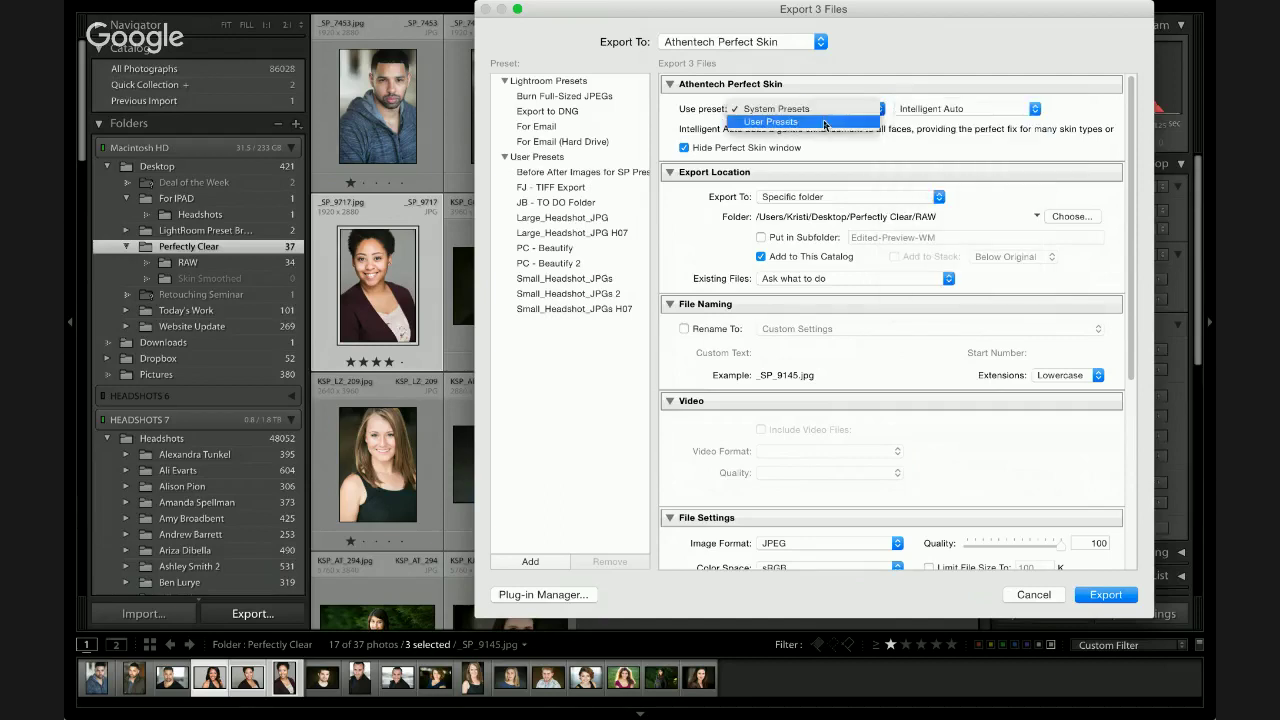
left_click(824, 122)
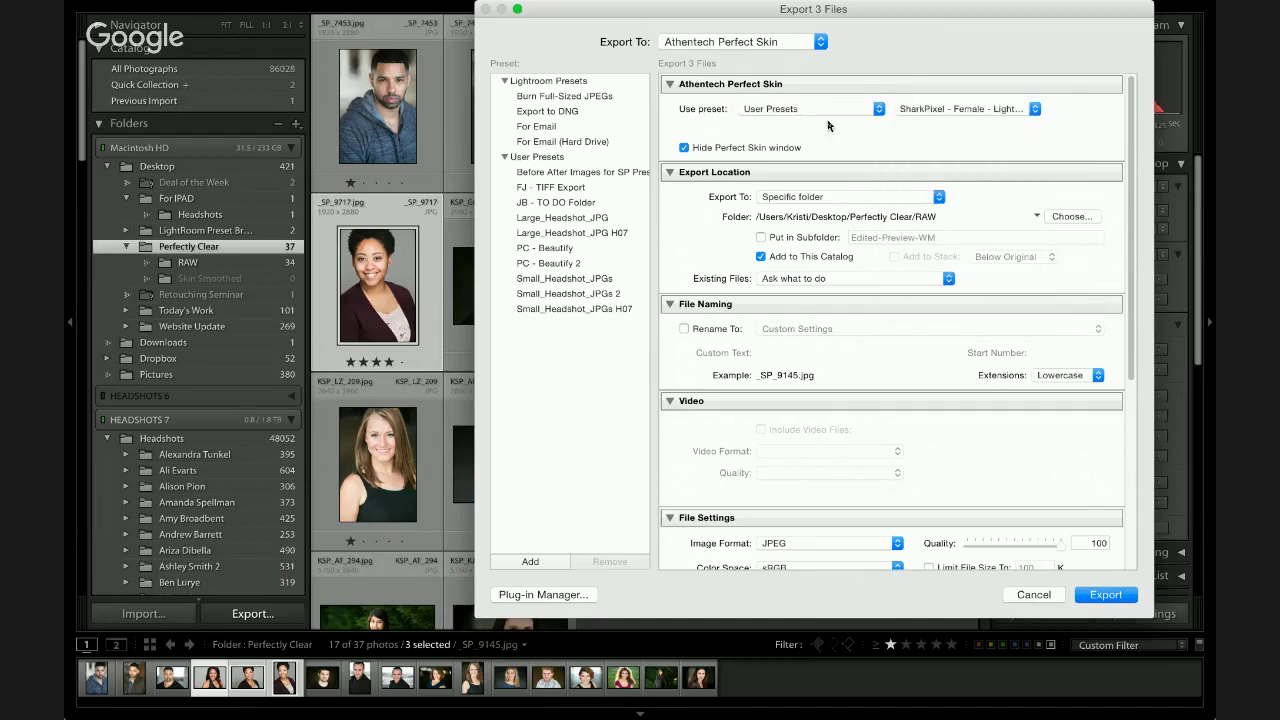
left_click(981, 113)
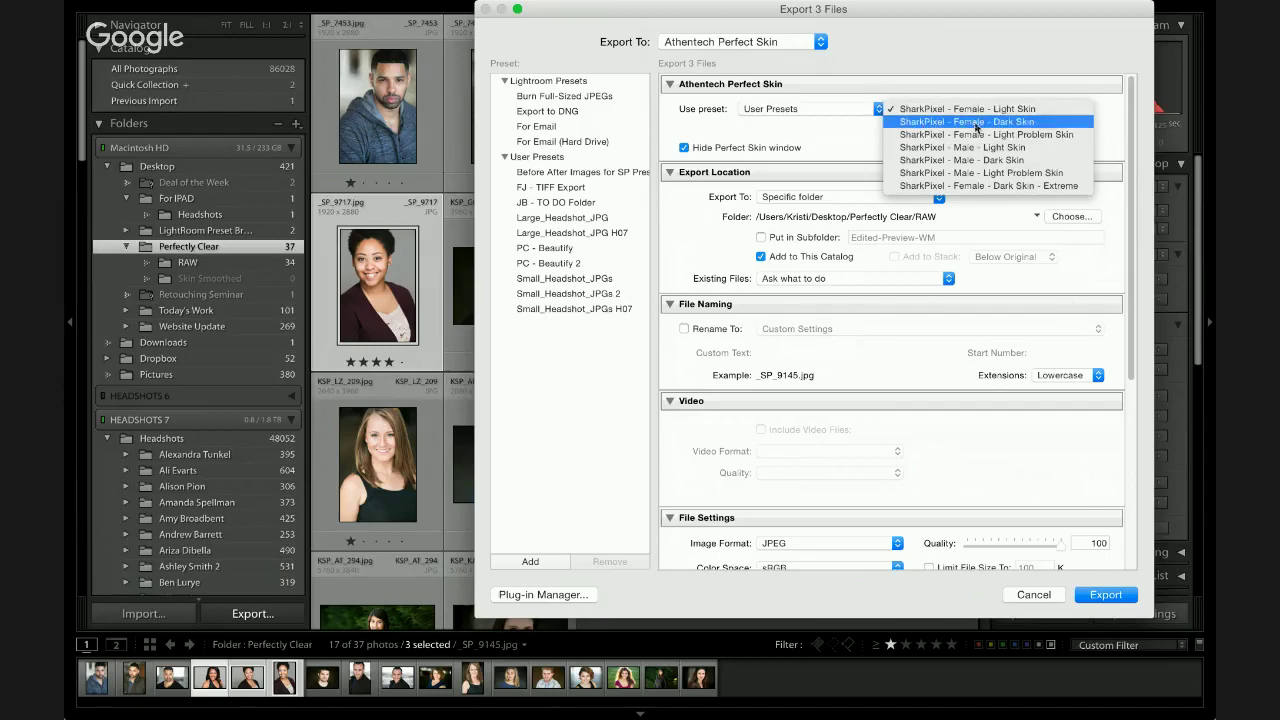
left_click(1028, 125)
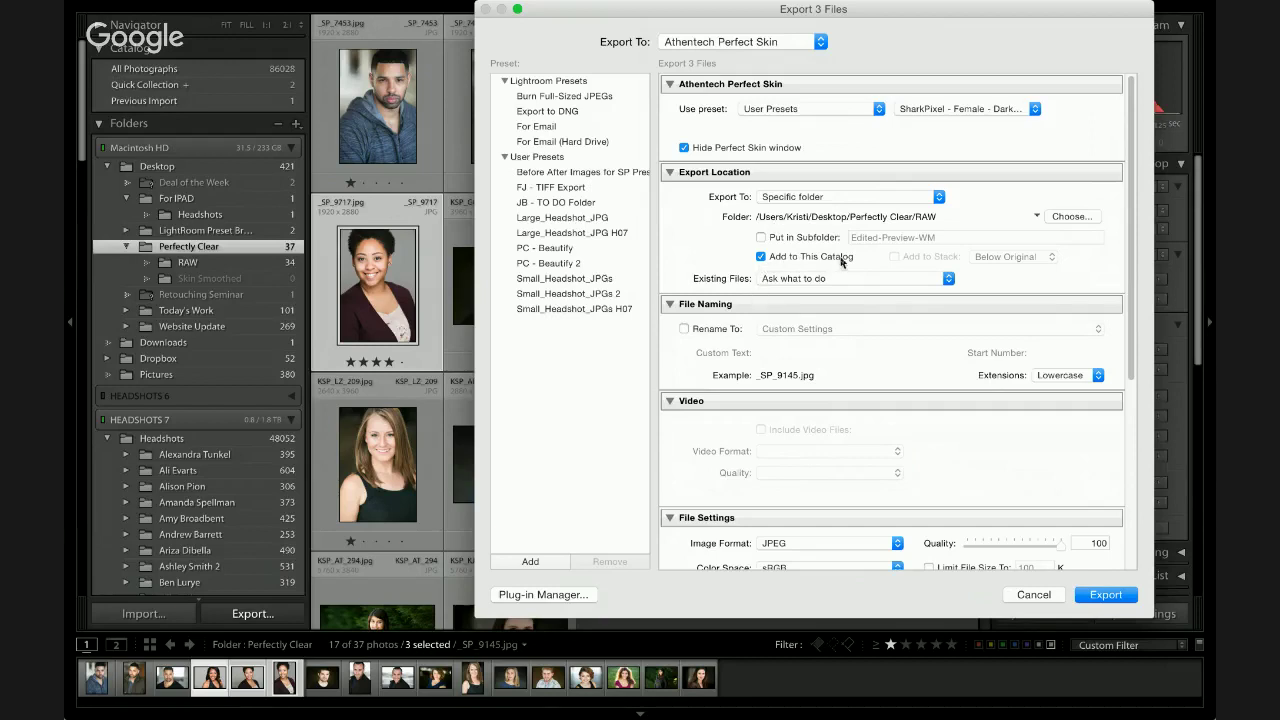
Keep a specific folder as the export location and choose the Skin Smoothed folder inside Perfectly Clear
left_click(910, 199)
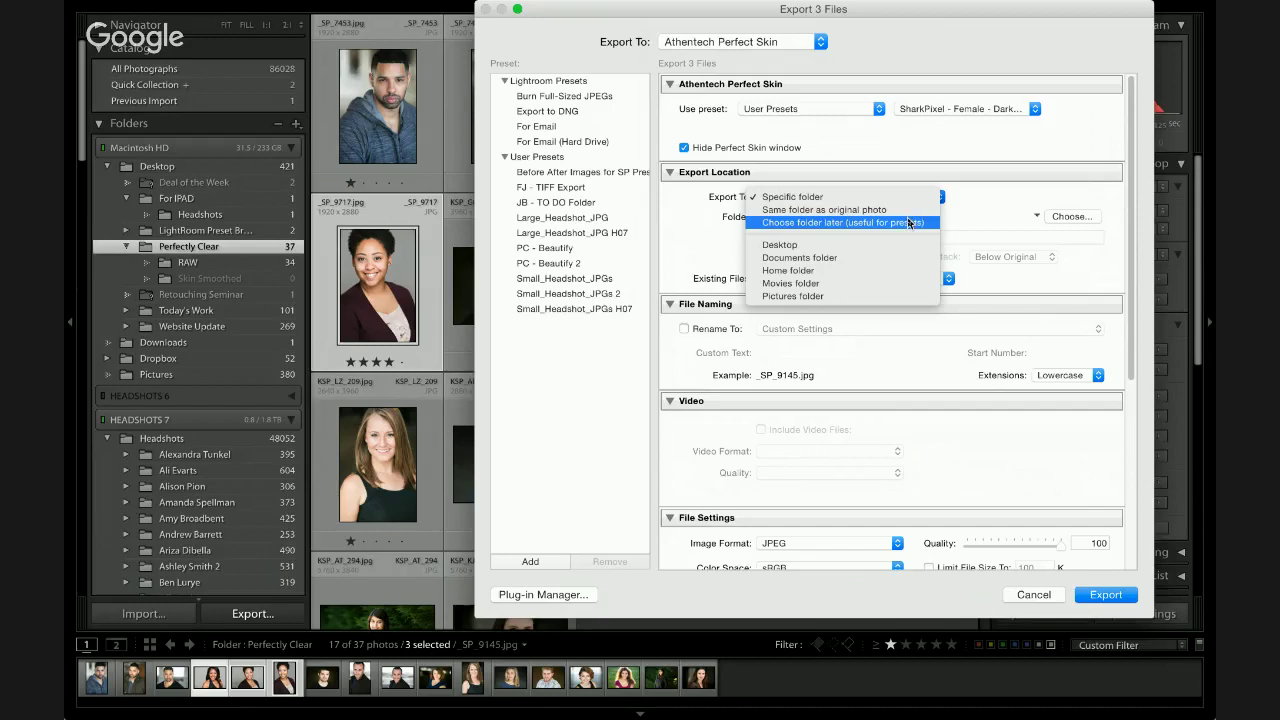
left_click(907, 197)
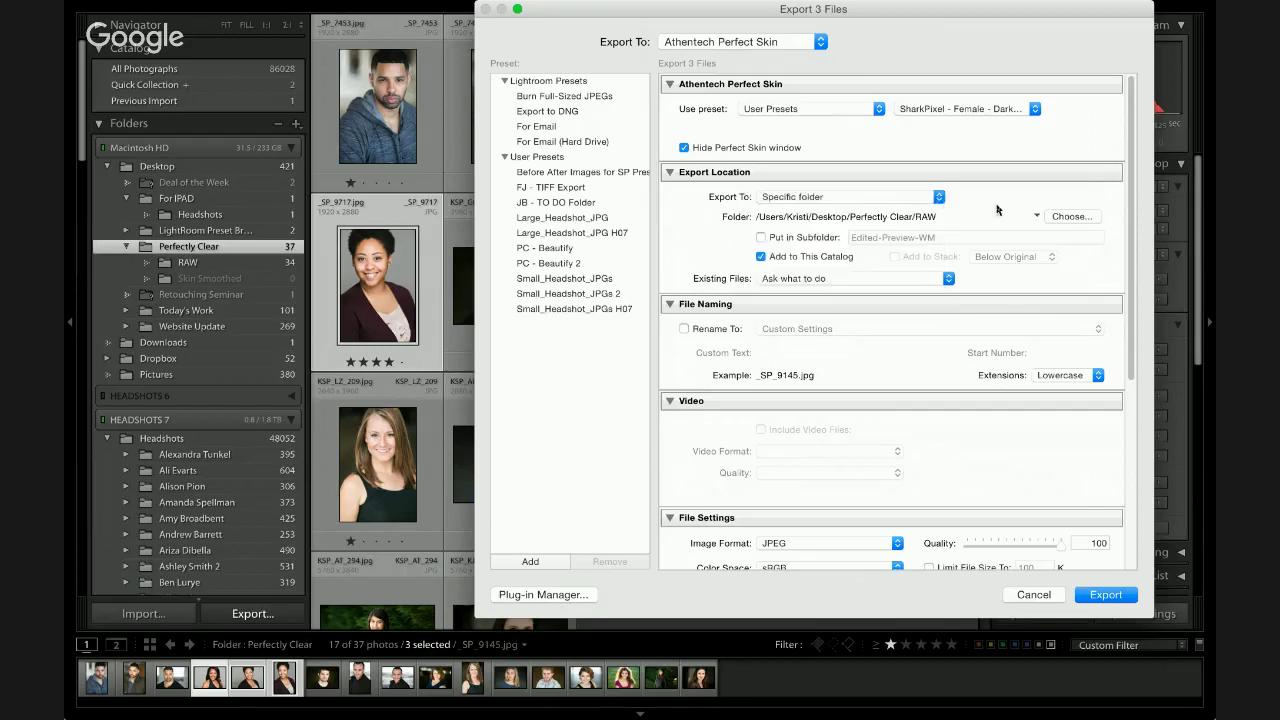
left_click(1066, 220)
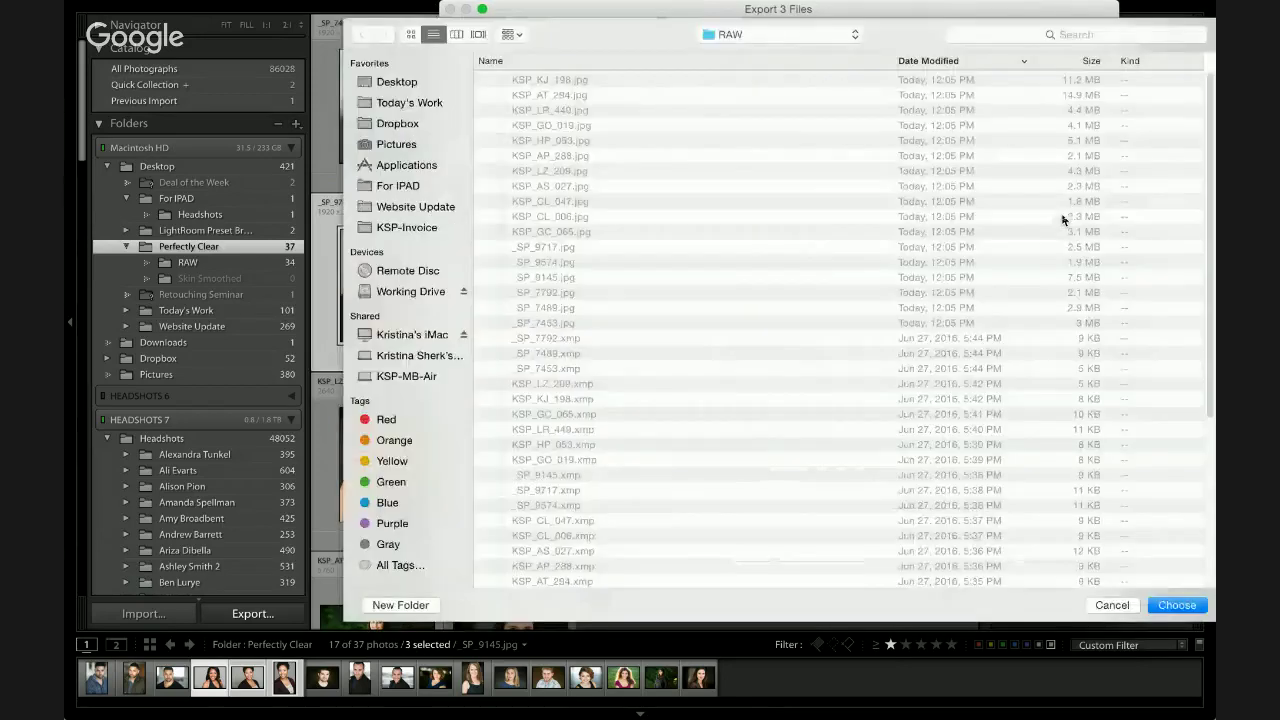
left_click(718, 34)
left_click(720, 51)
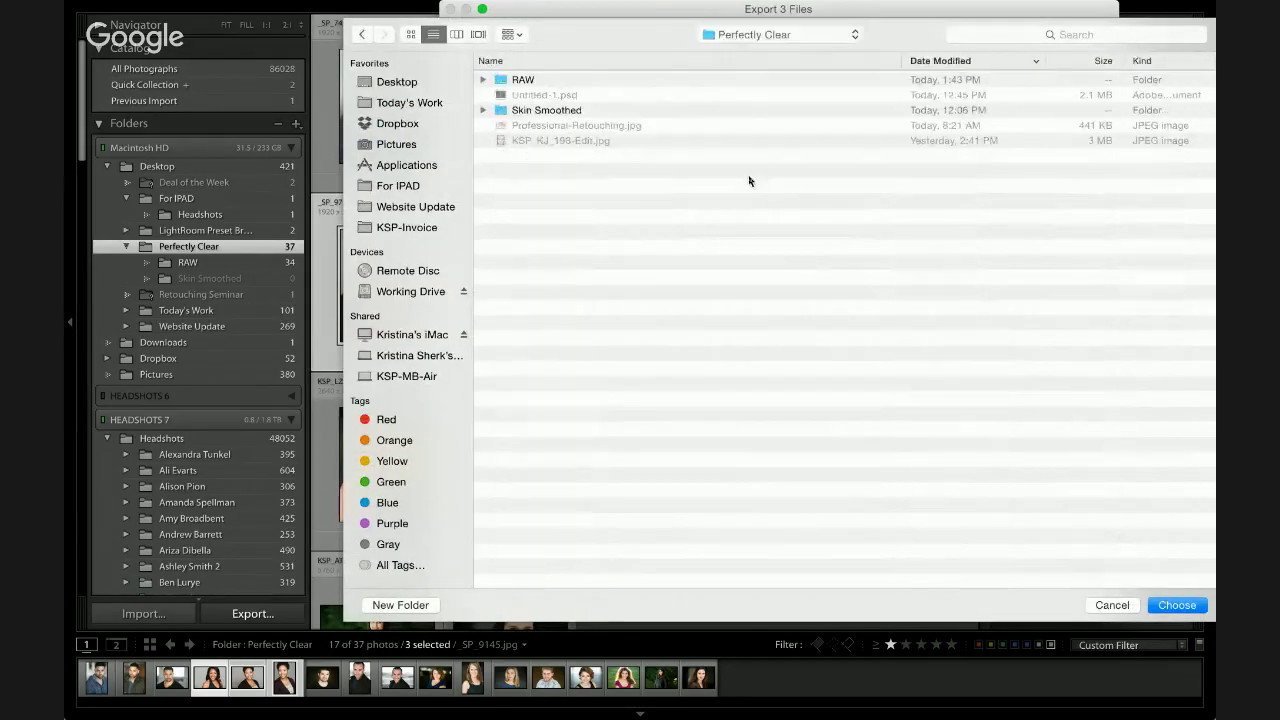
left_click(528, 111)
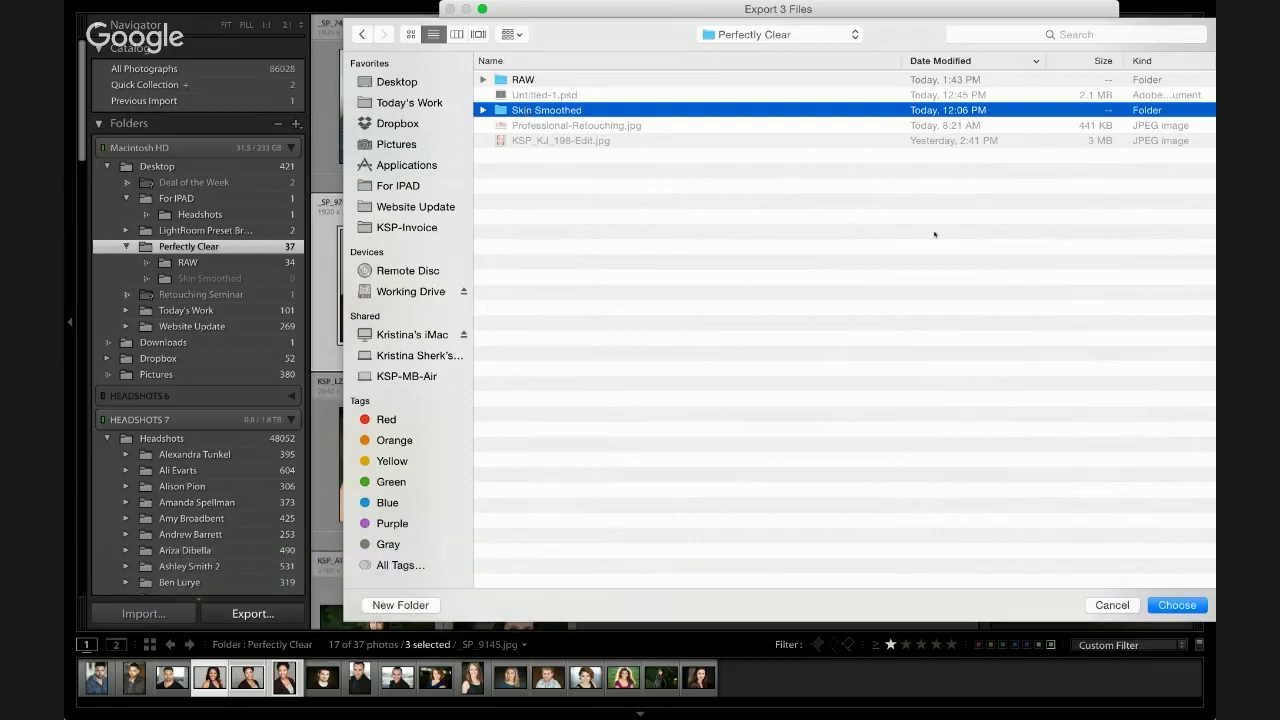
left_click(1167, 605)
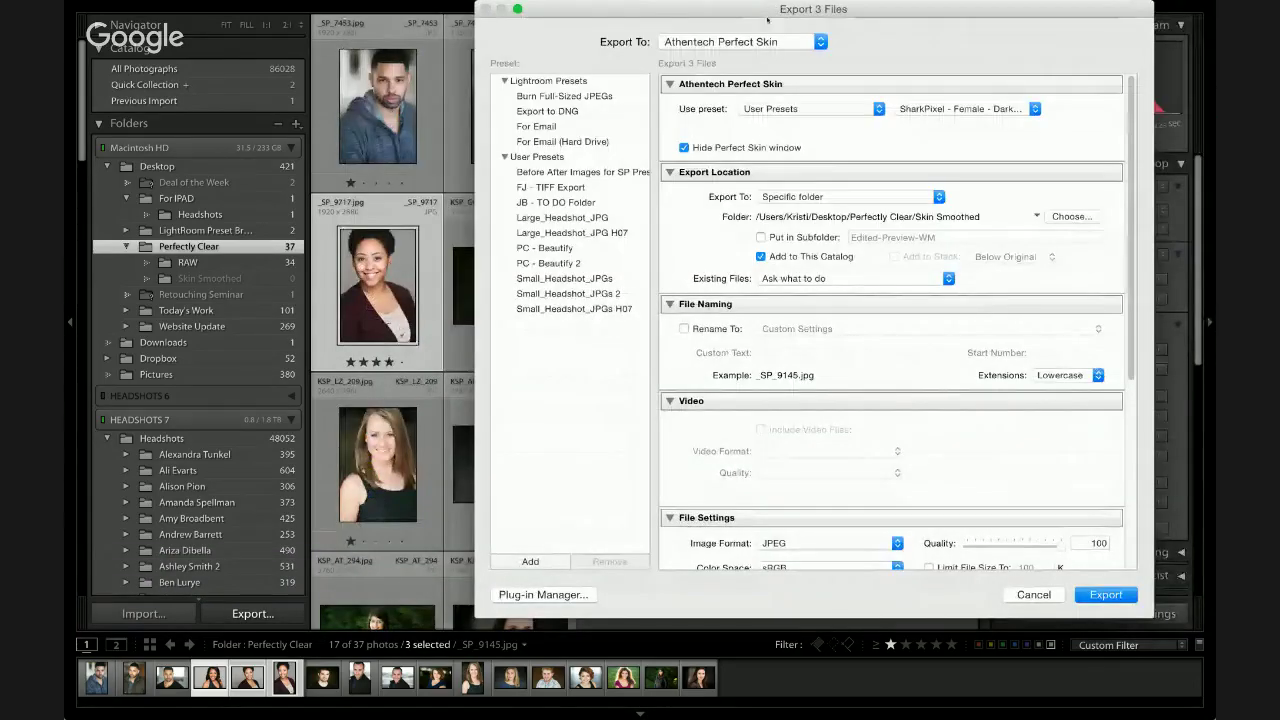
Save the current export settings as a preset named "PerfectSkin - Female Dark" in User Presets
left_click_drag(767, 19, 609, 8)
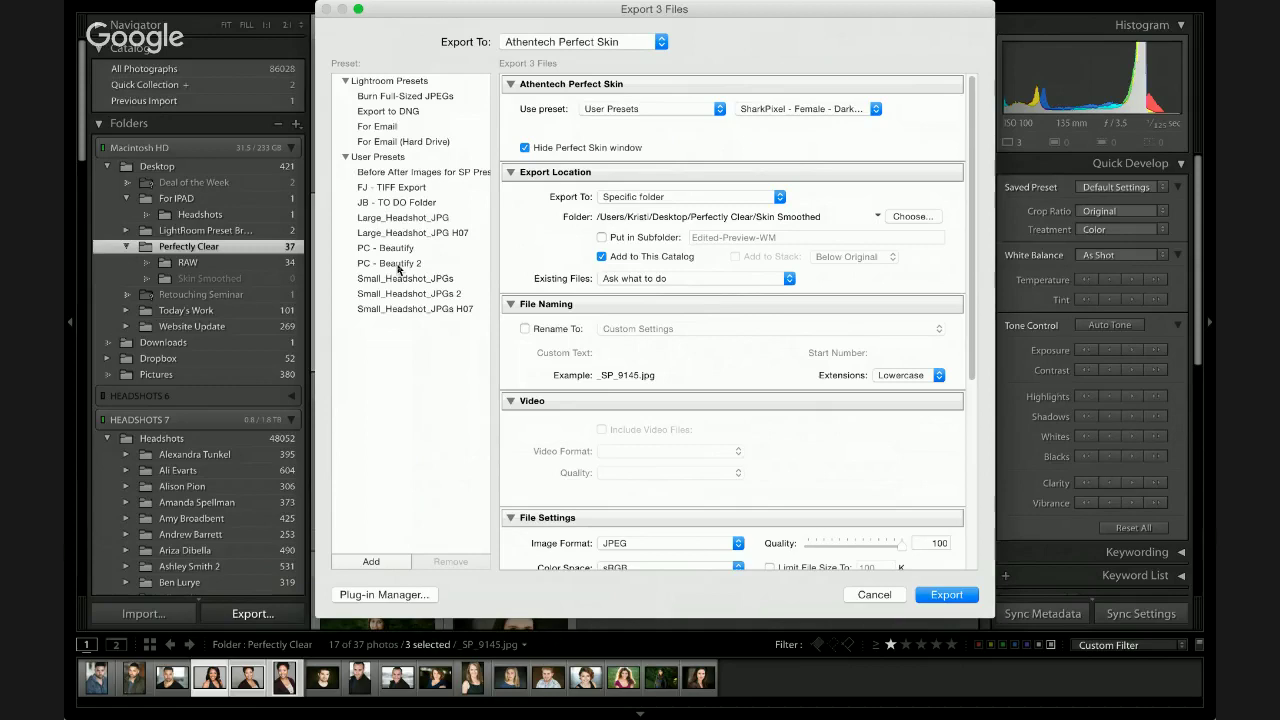
left_click(371, 562)
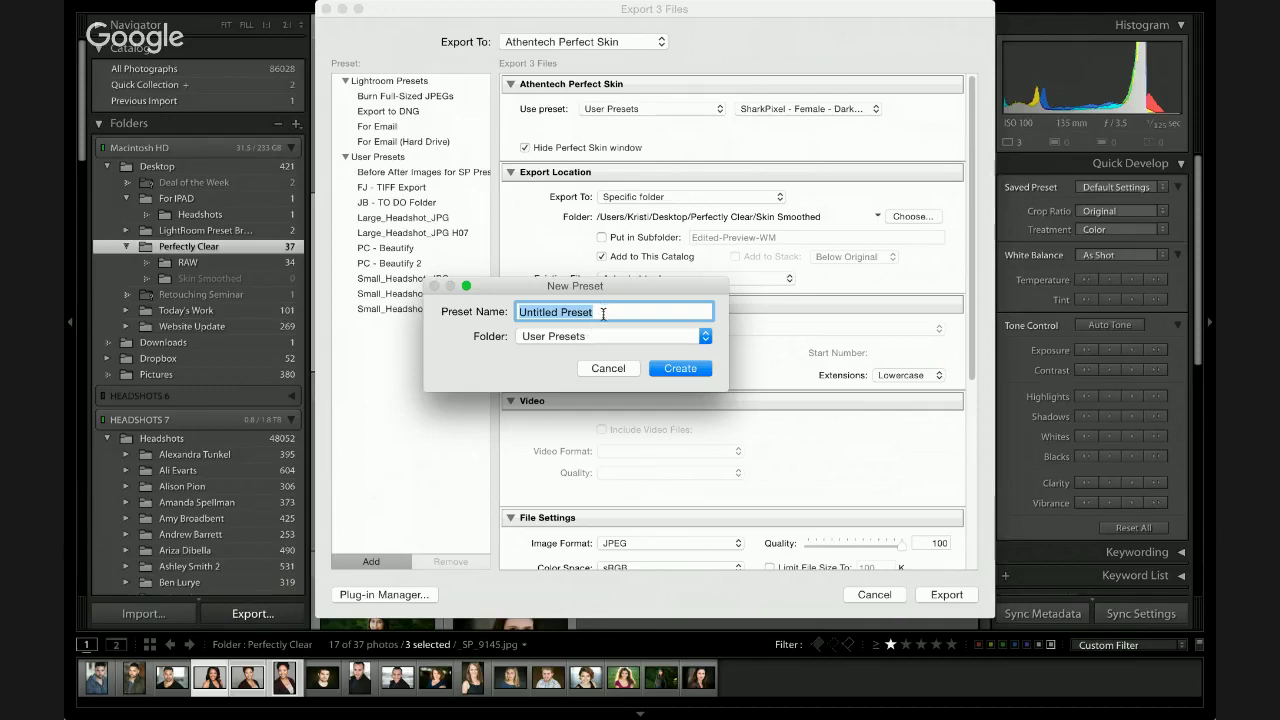
type("Perfect")
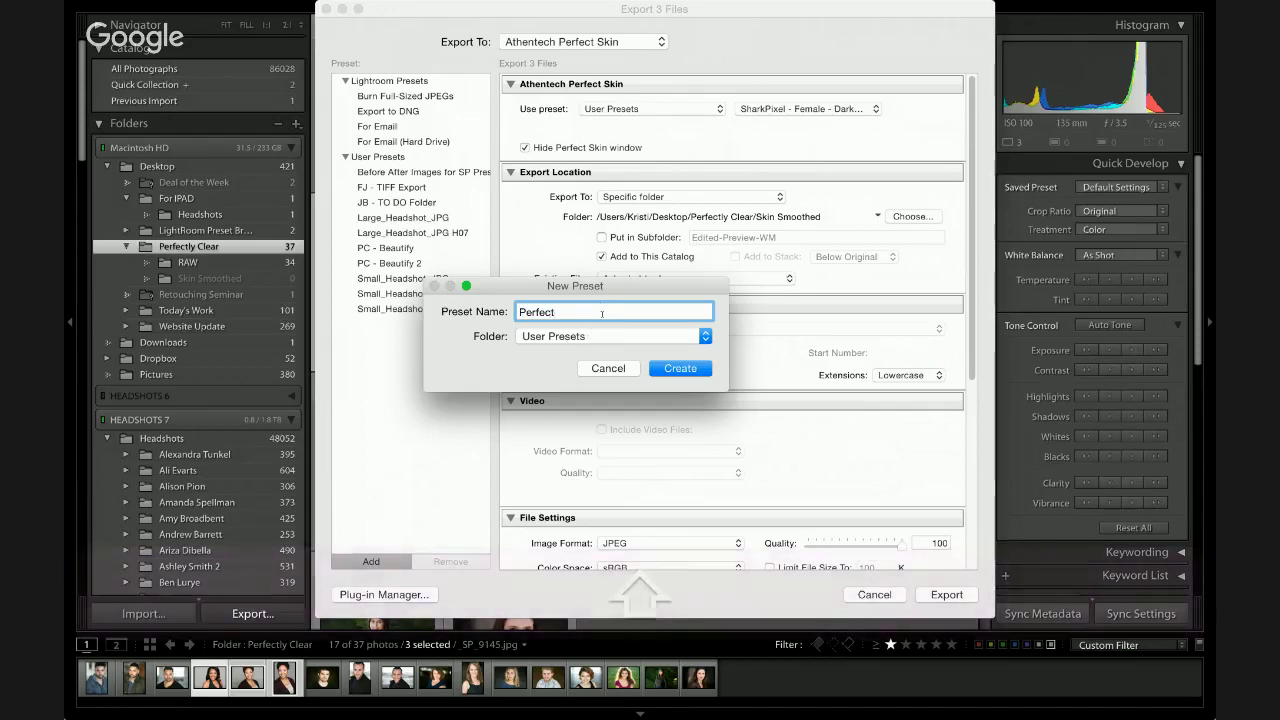
type("Skin - ")
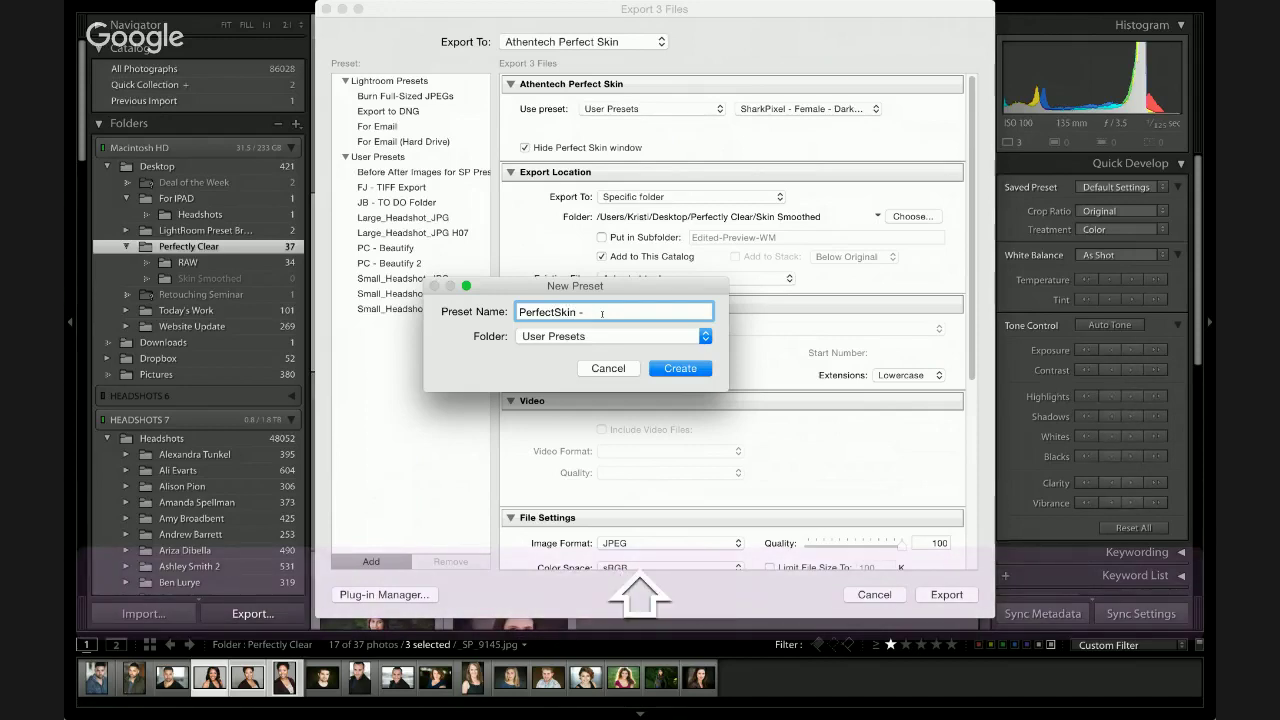
type("Female ")
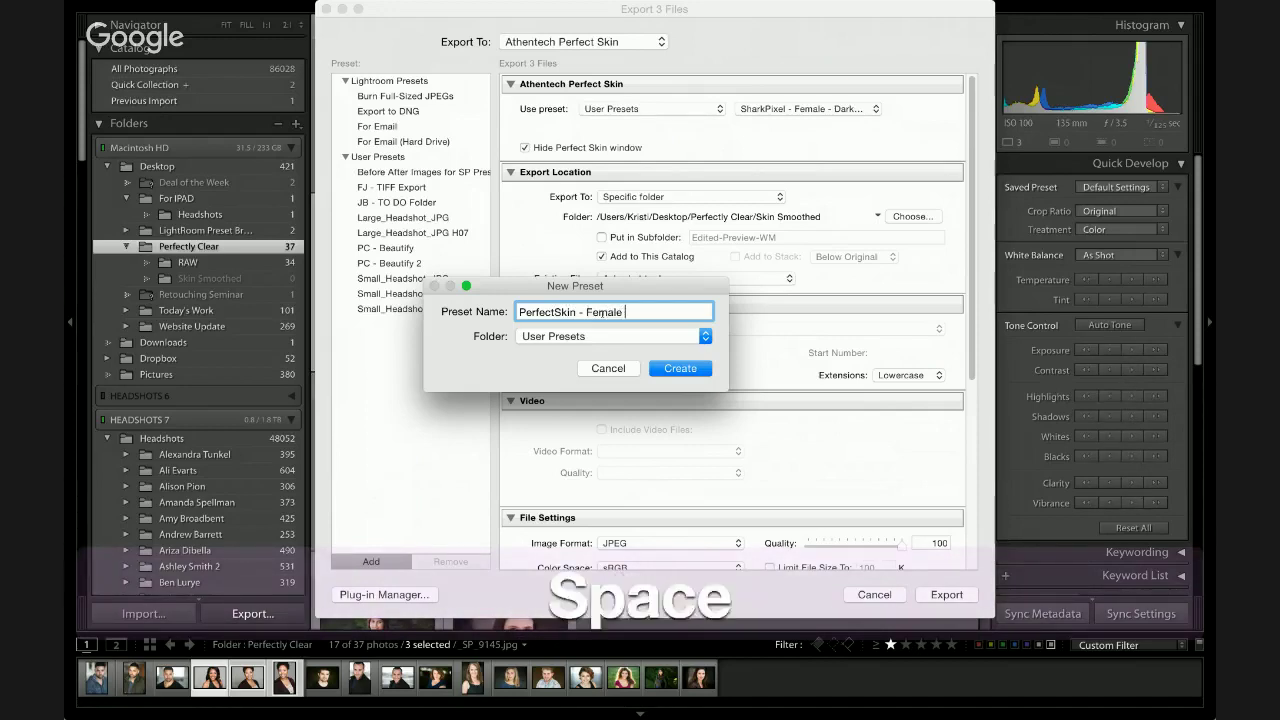
type("Dark")
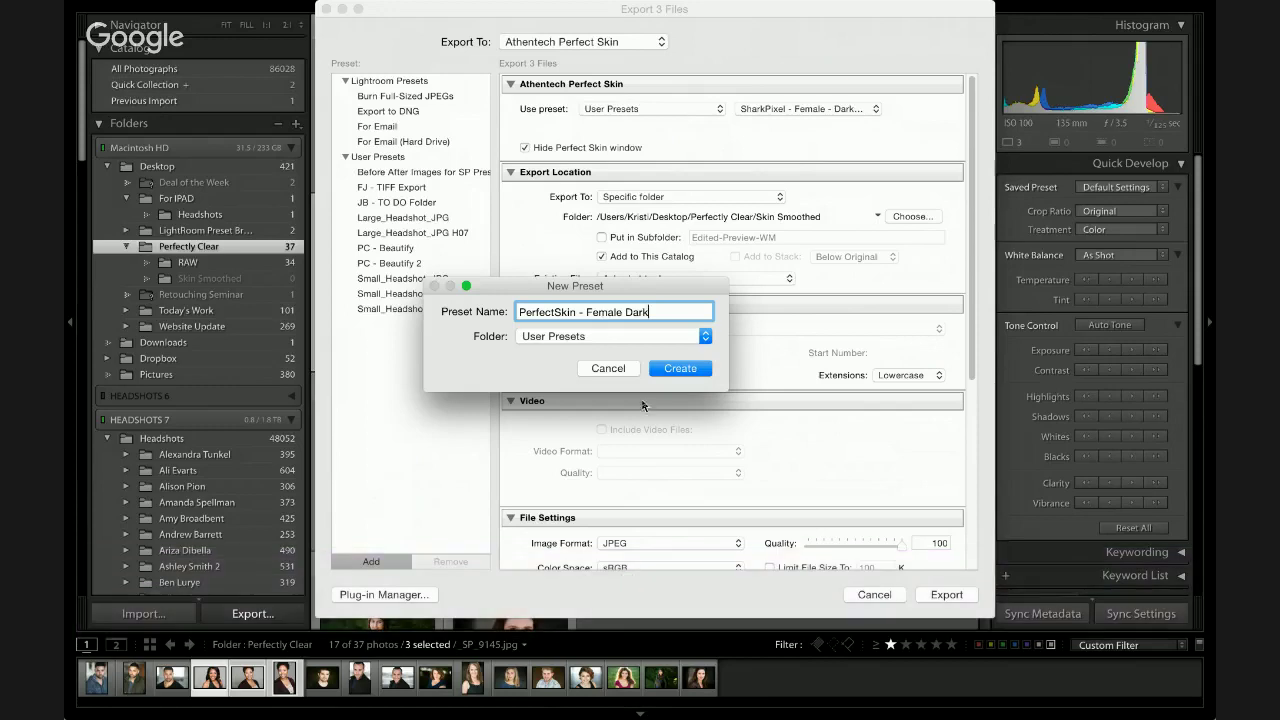
left_click(678, 368)
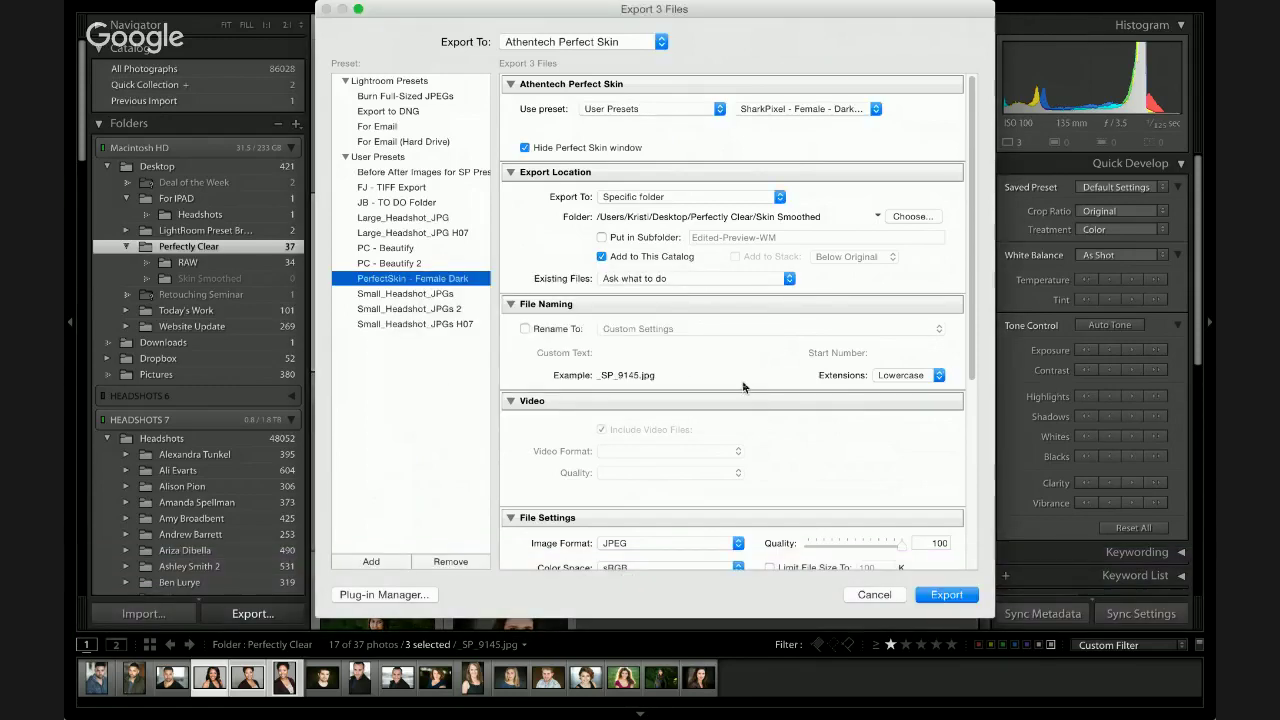
Review the remaining export settings and export the three selected portraits with Perfect Skin
scroll(702, 349, "up", 1)
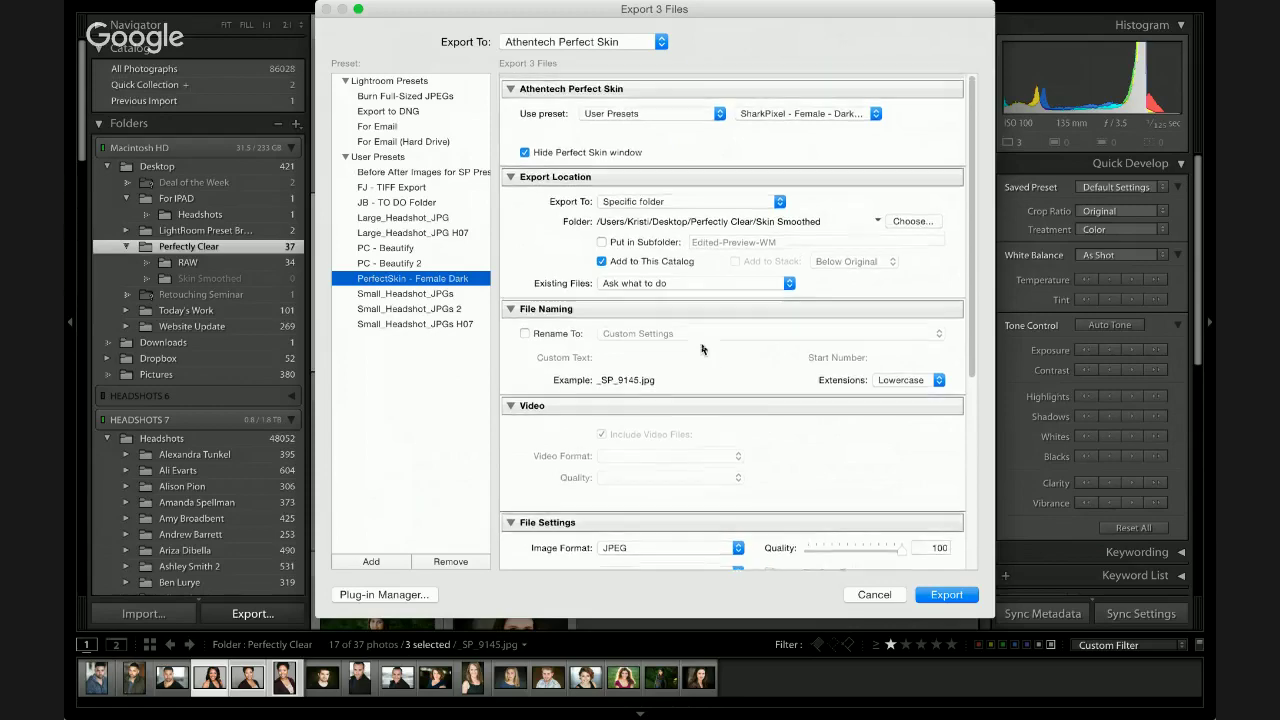
scroll(702, 349, "down", 1)
scroll(702, 349, "down", 3)
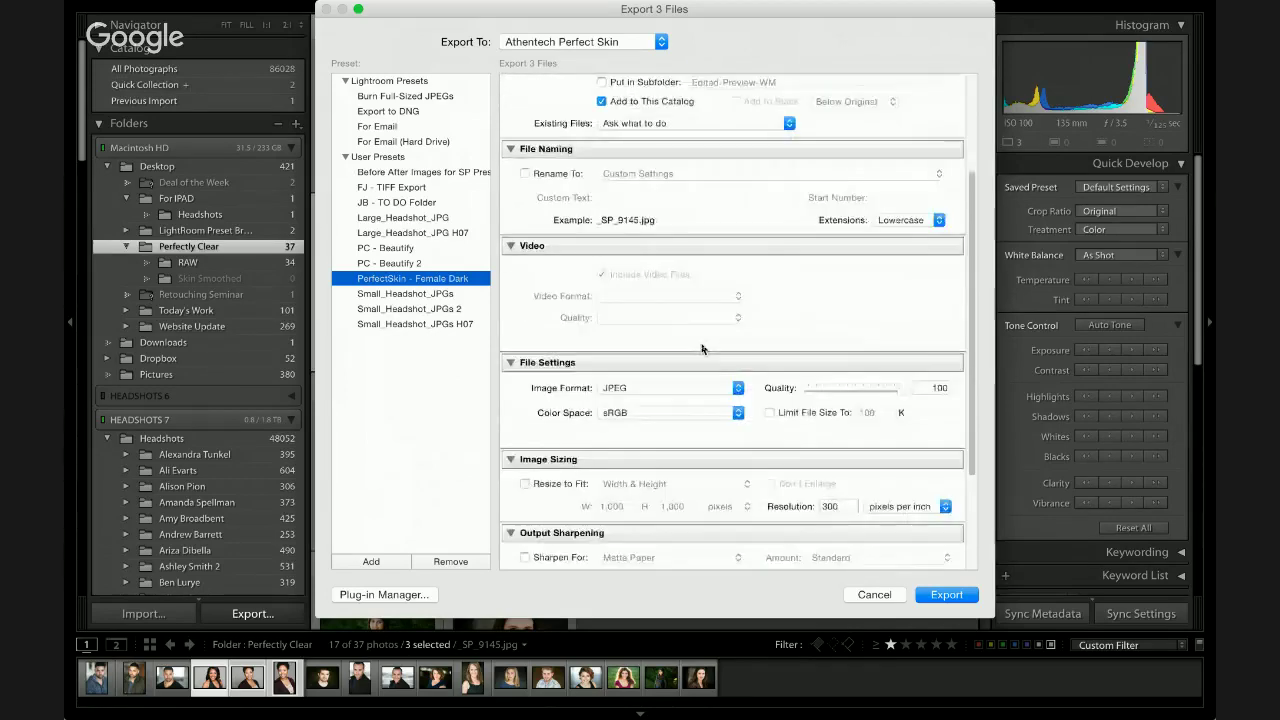
scroll(702, 349, "up", 4)
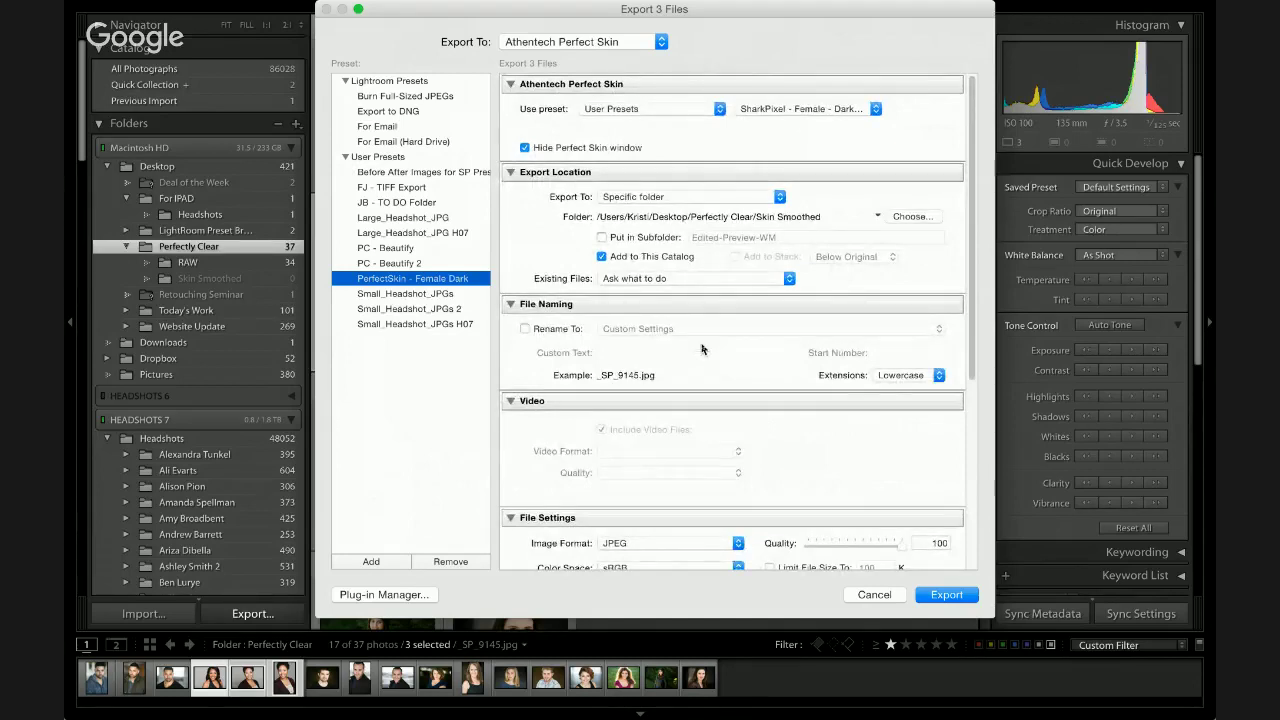
scroll(753, 519, "down", 3)
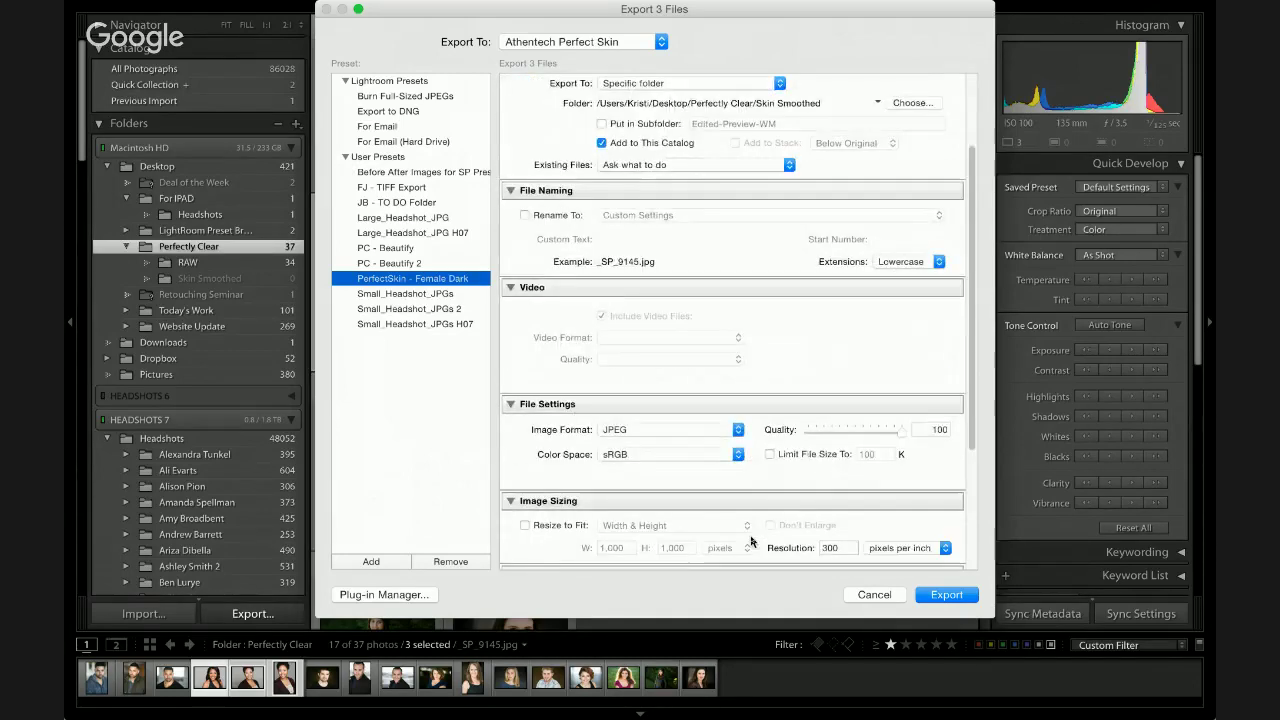
scroll(720, 480, "down", 3)
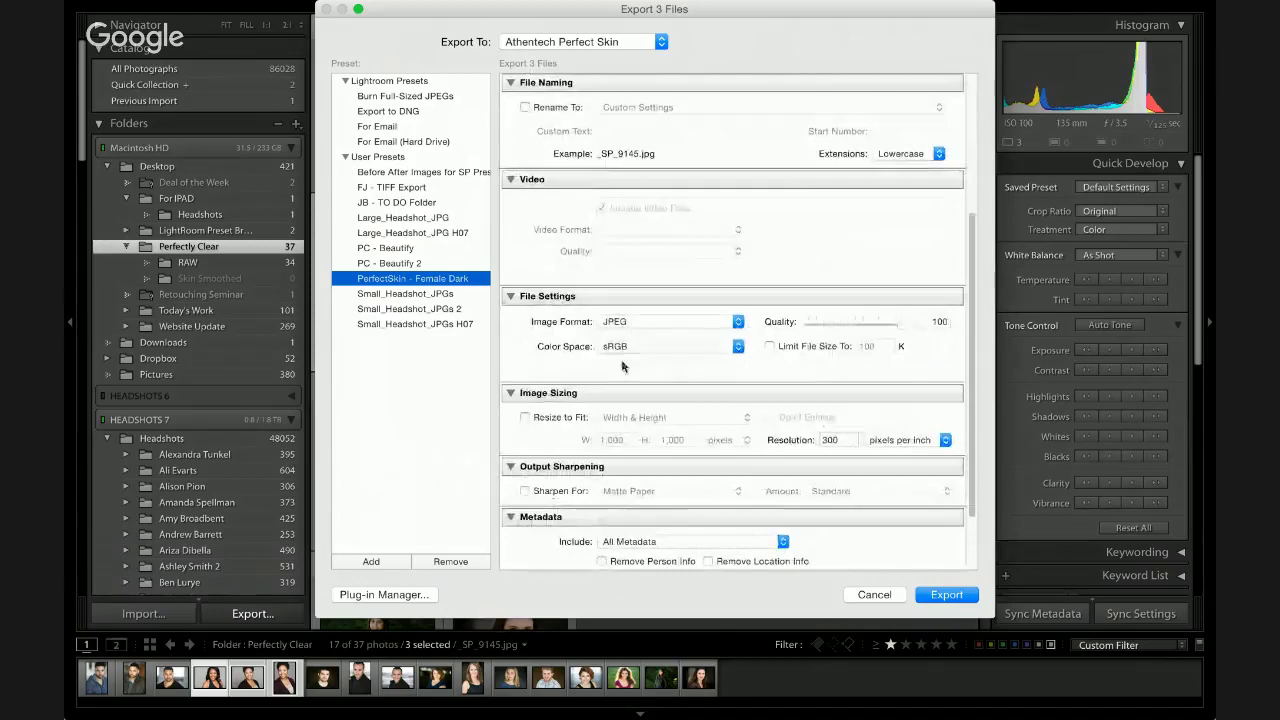
scroll(634, 356, "down", 3)
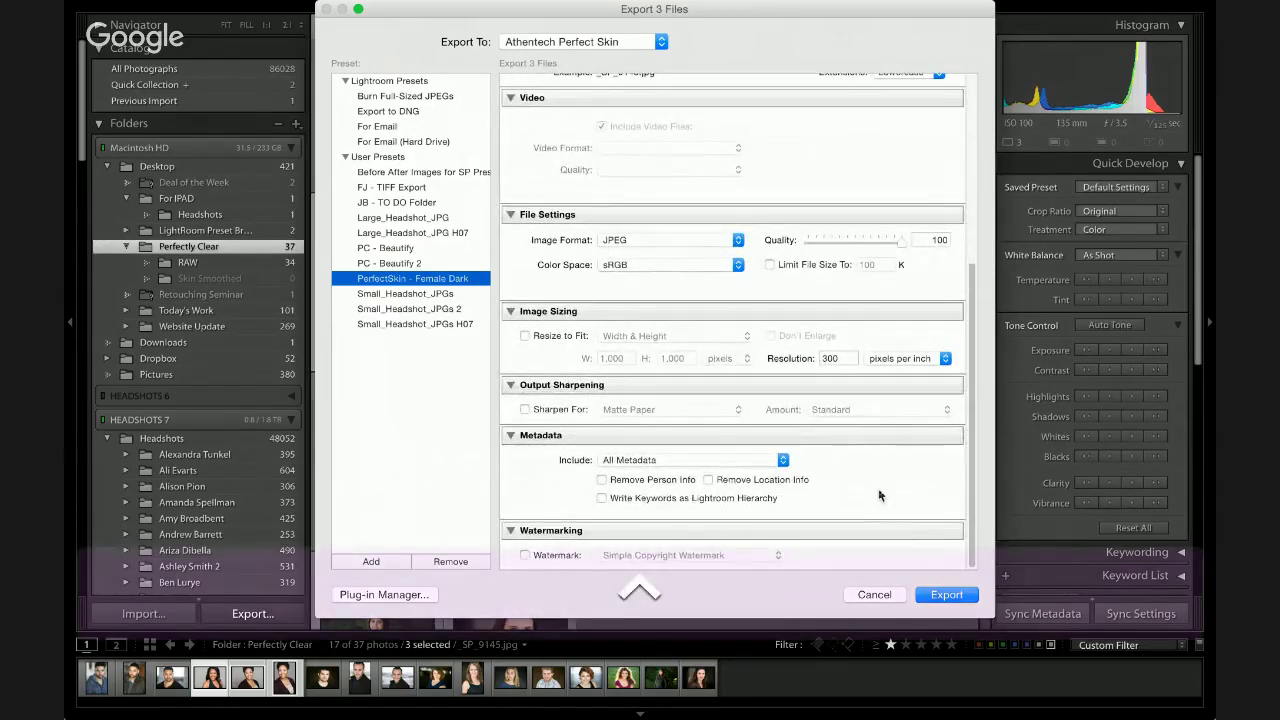
left_click(945, 595)
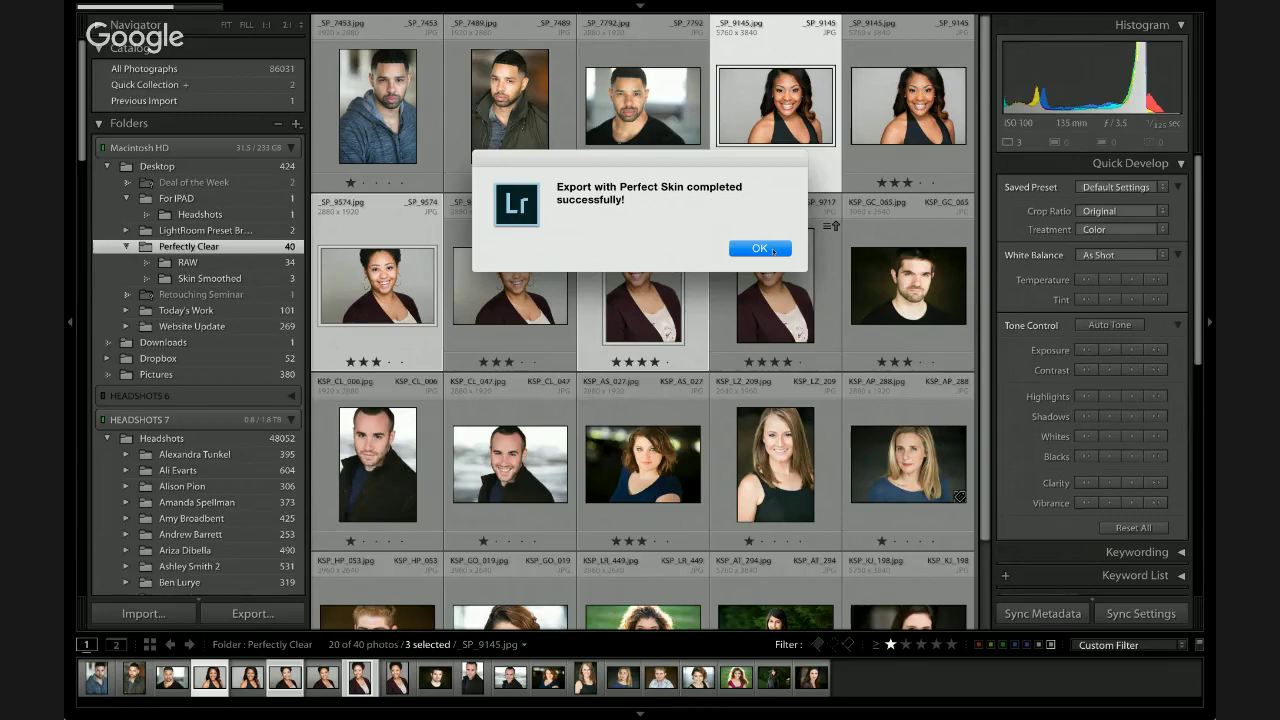
left_click(772, 251)
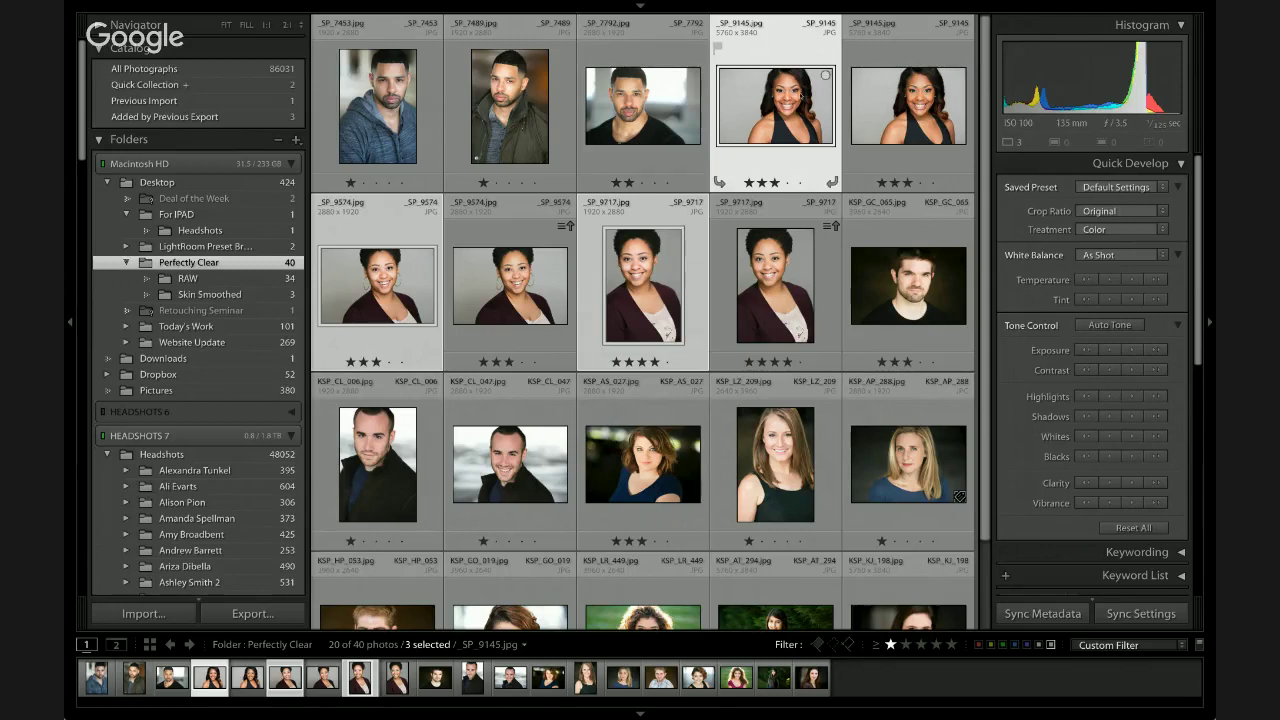
Deselect the exported photos and view the first of the two _SP_9145.jpg portraits enlarged
key("super")
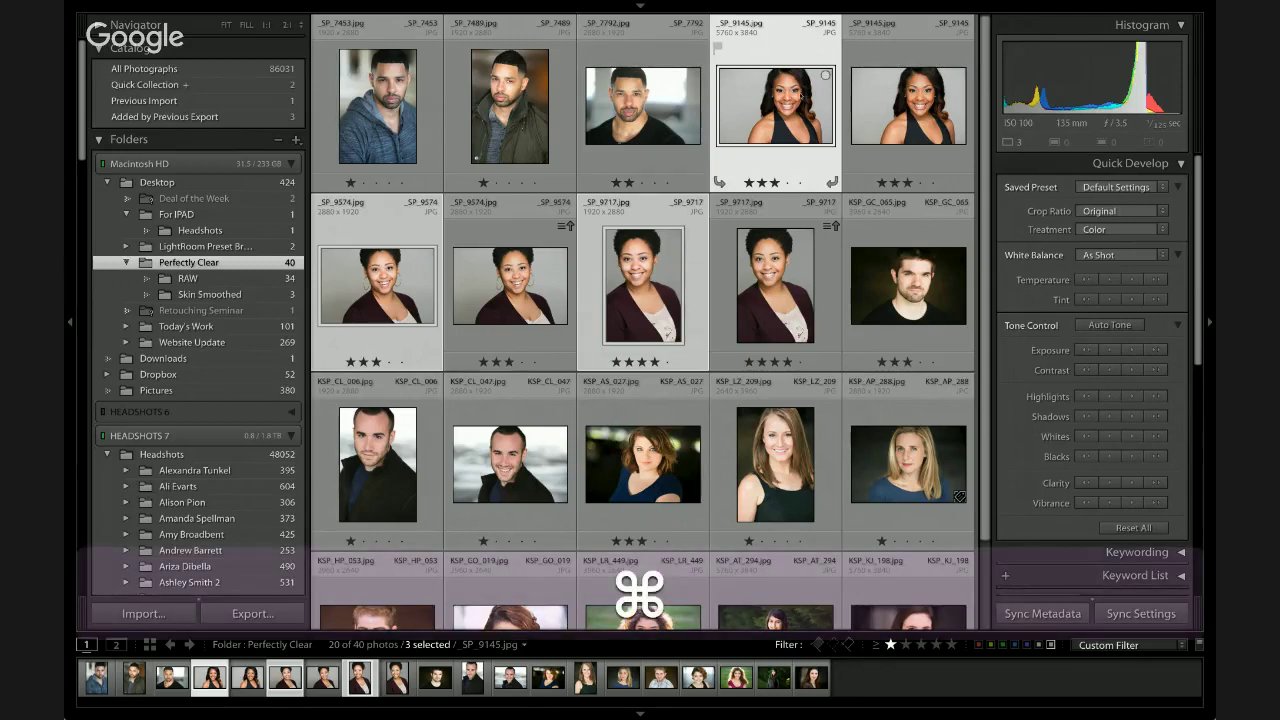
key("super+d")
double_click(767, 118)
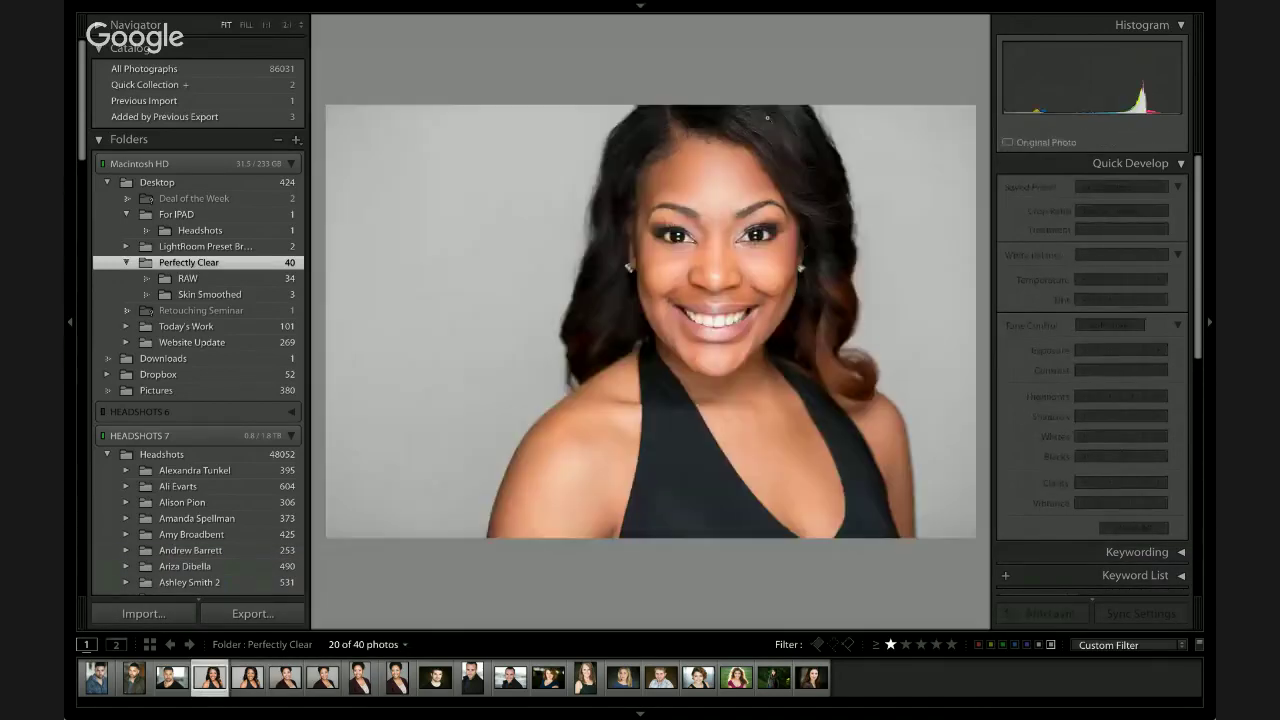
Enlarge the preview area and compare the original and retouched versions of the _SP_9145.jpg and _SP_9574.jpg portraits
left_click(1209, 322)
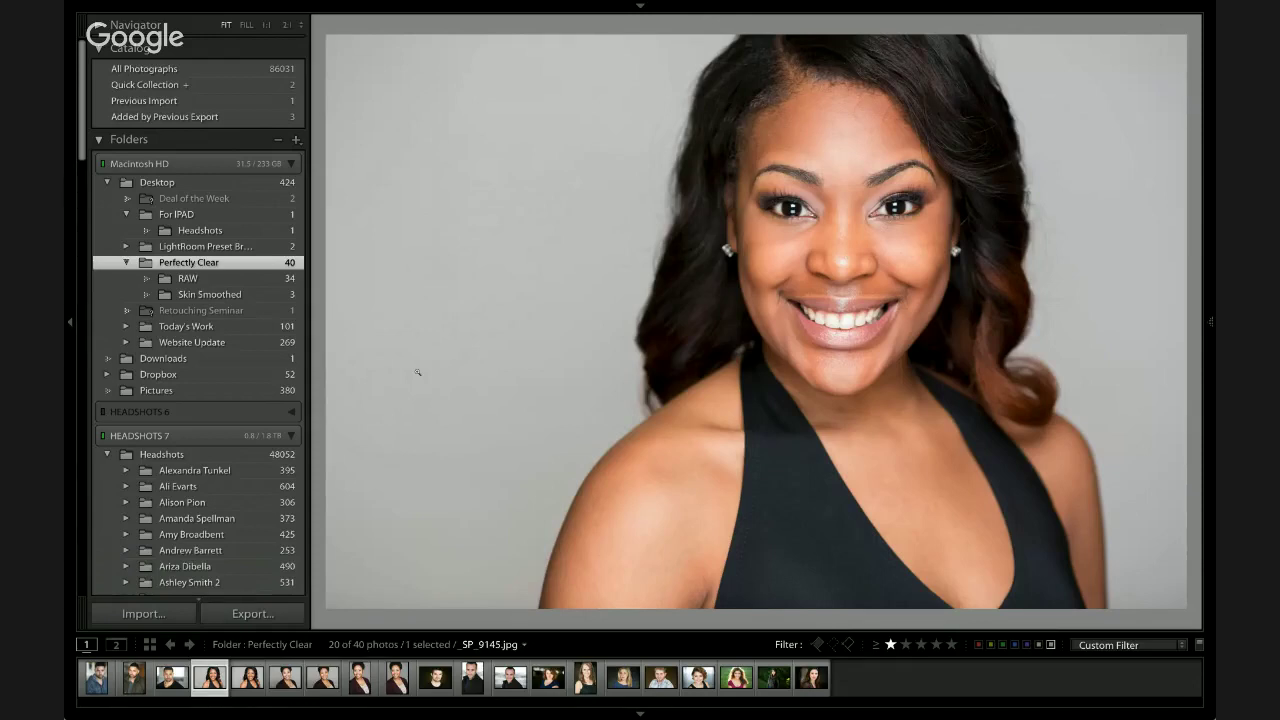
key("Right")
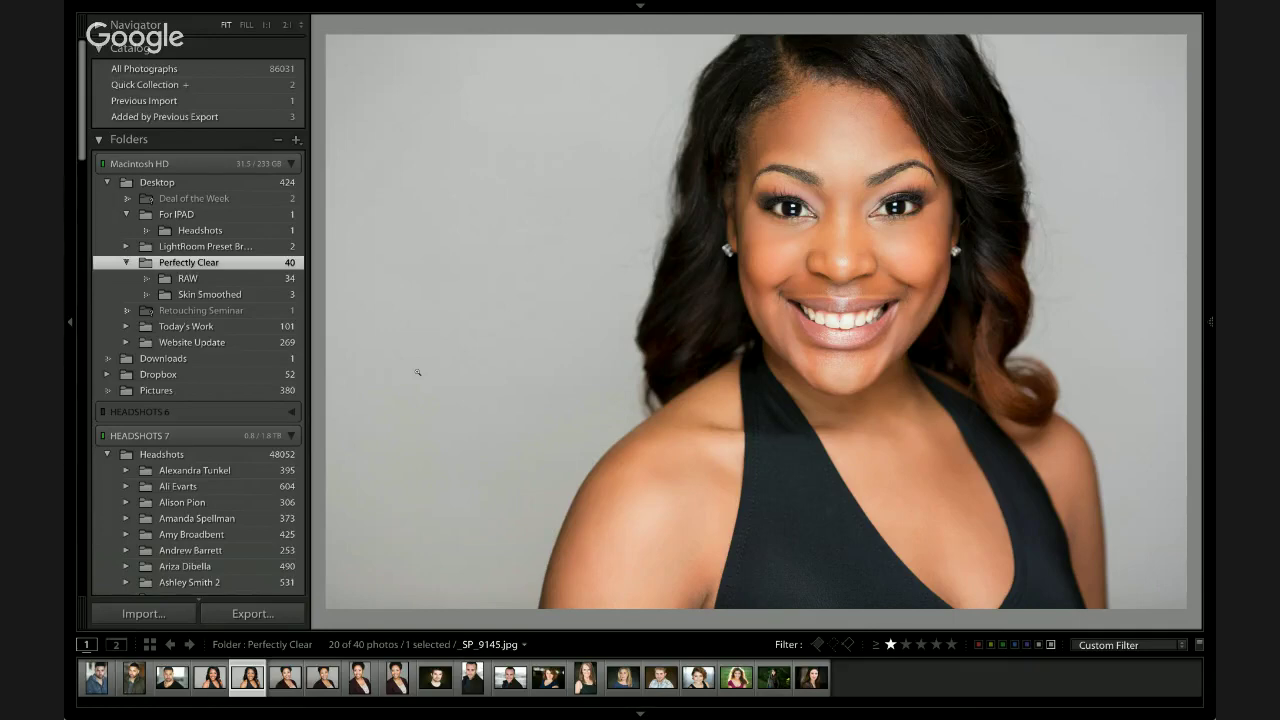
key("Right")
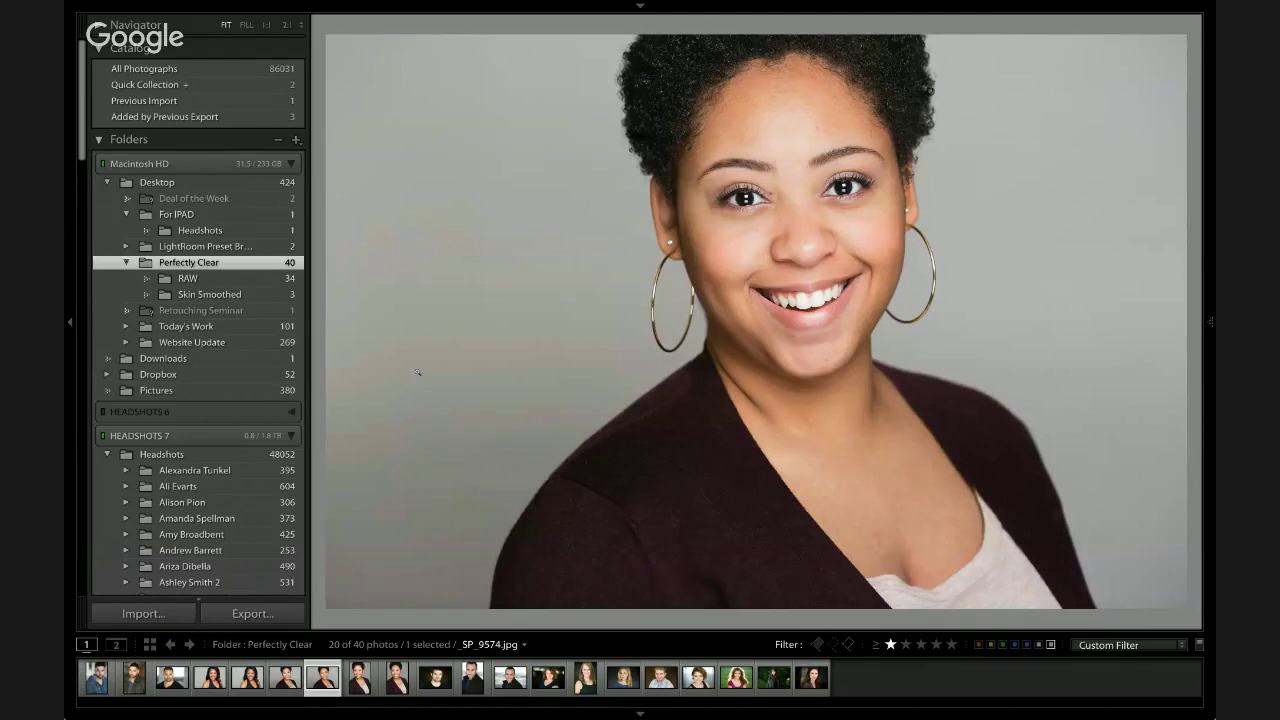
key("Left")
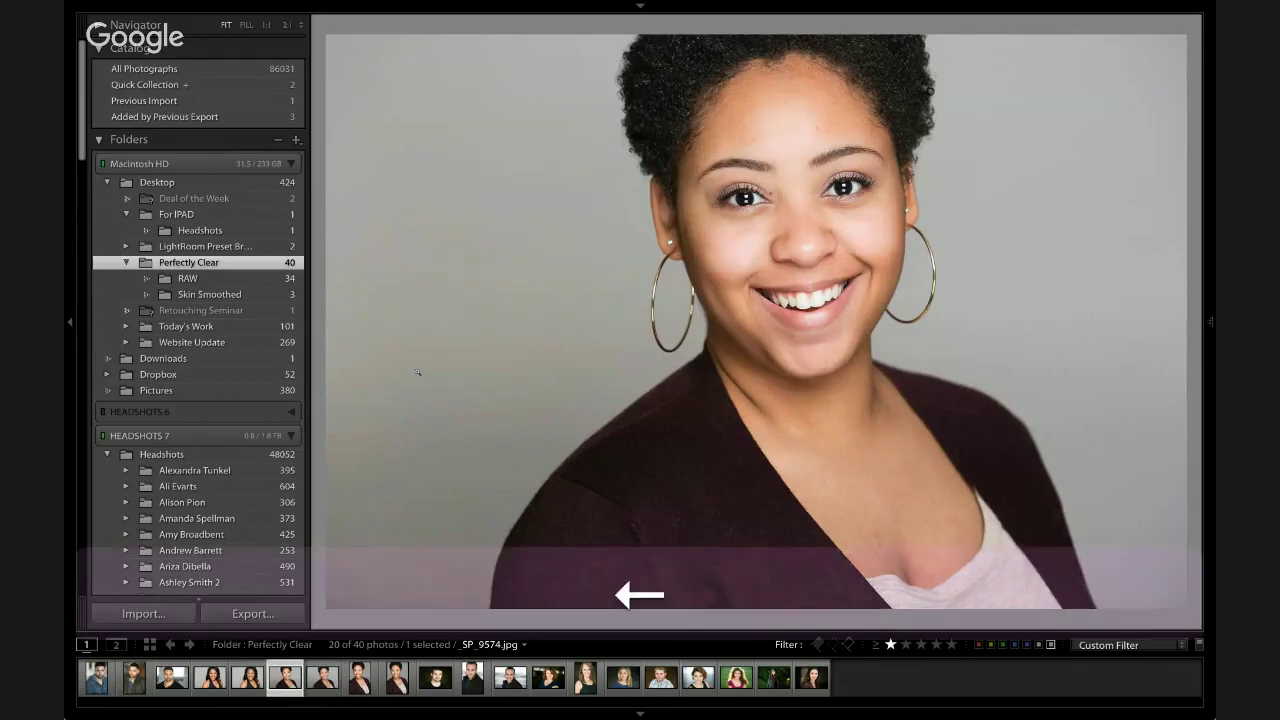
key("Right")
key("Left")
key("Right")
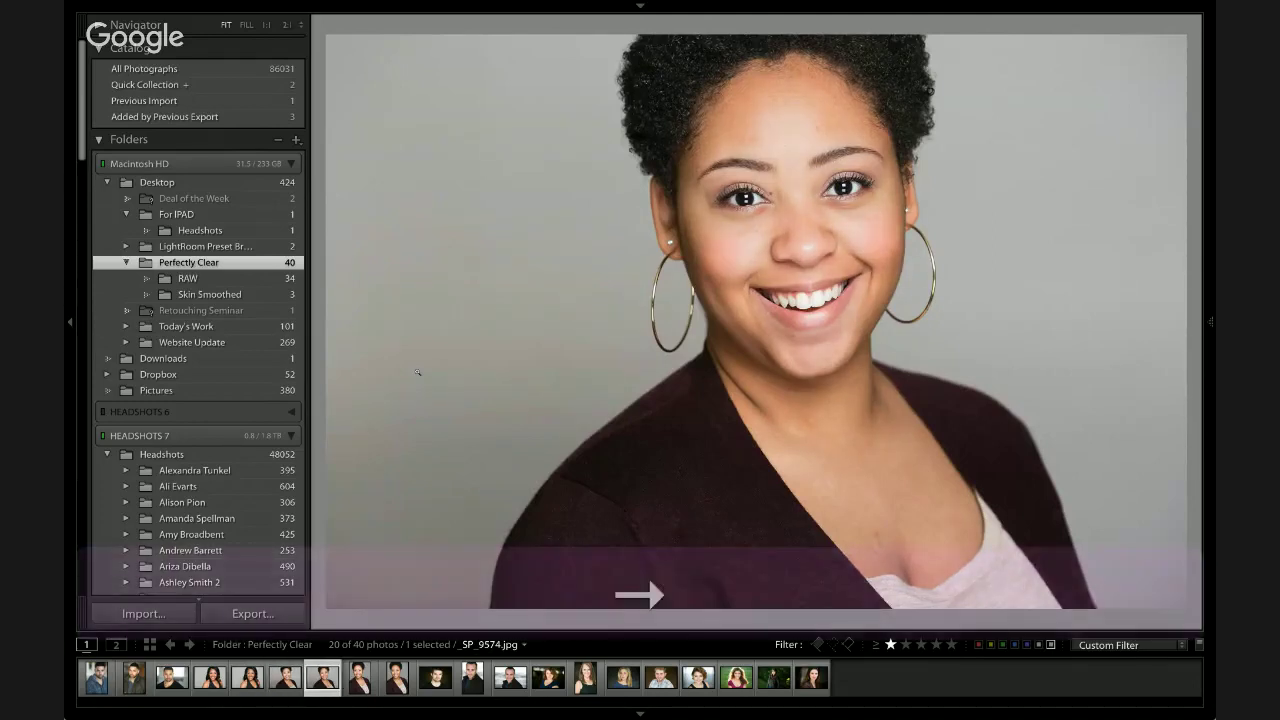
key("Left")
key("Right")
Compare the original and retouched versions of the _SP_9717.jpg portrait by switching repeatedly between the two photos
key("Right")
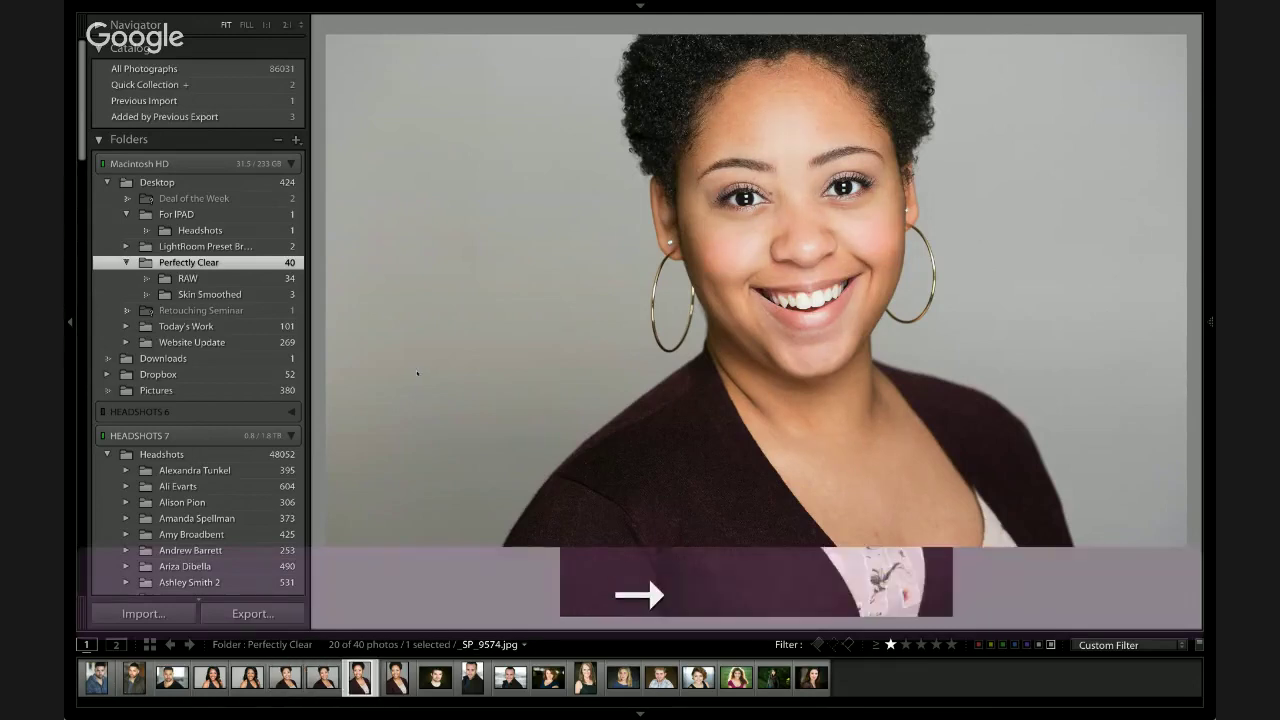
key("Left")
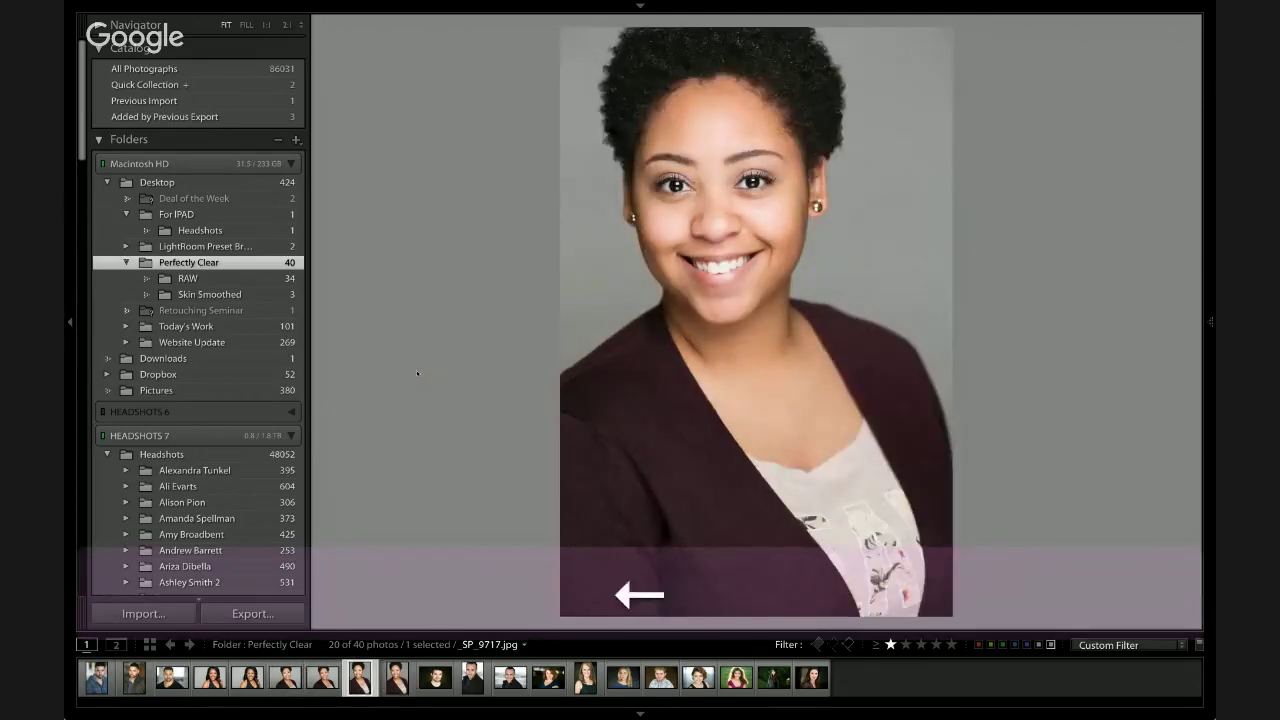
key("Right")
key("Left")
key("Right")
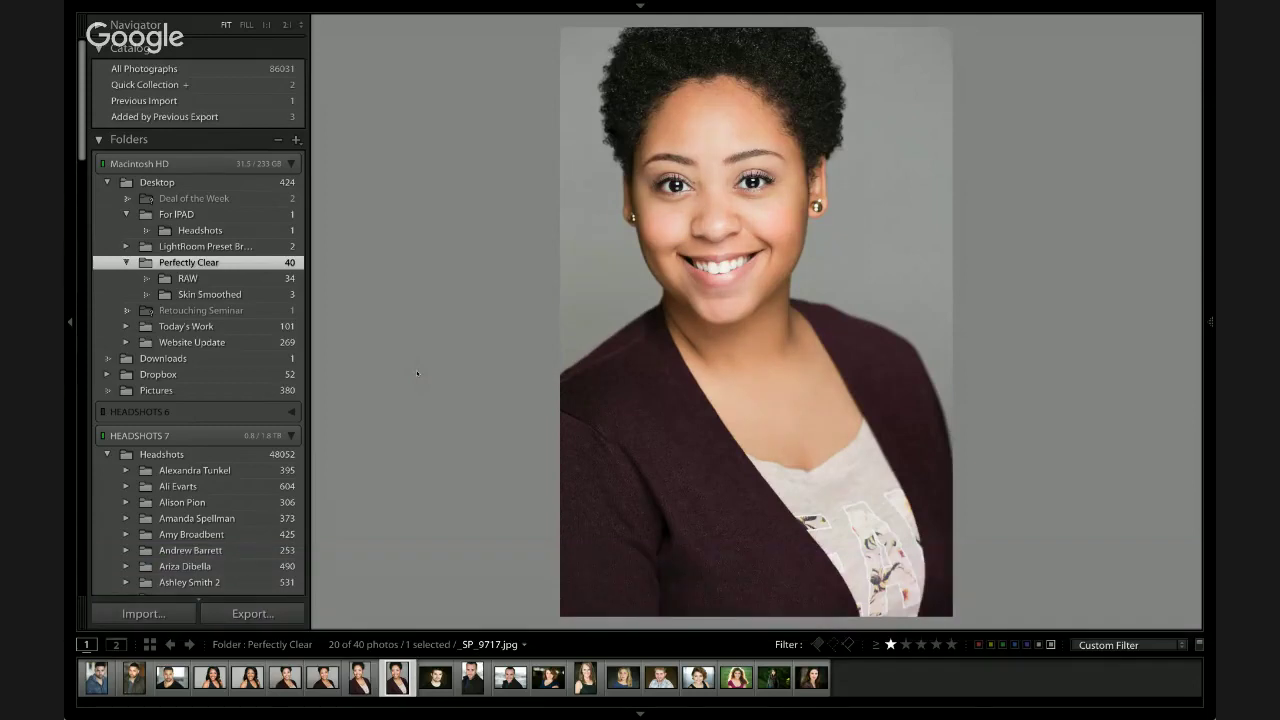
key("Left")
key("Right")
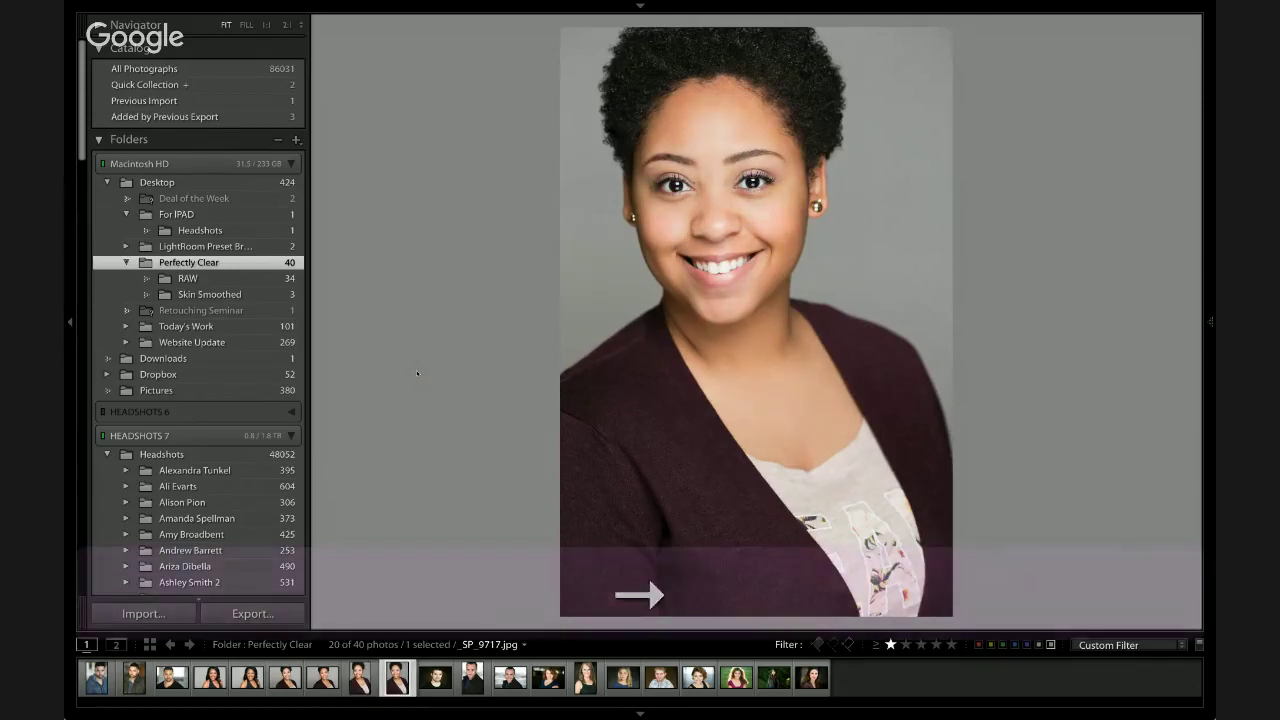
key("Left")
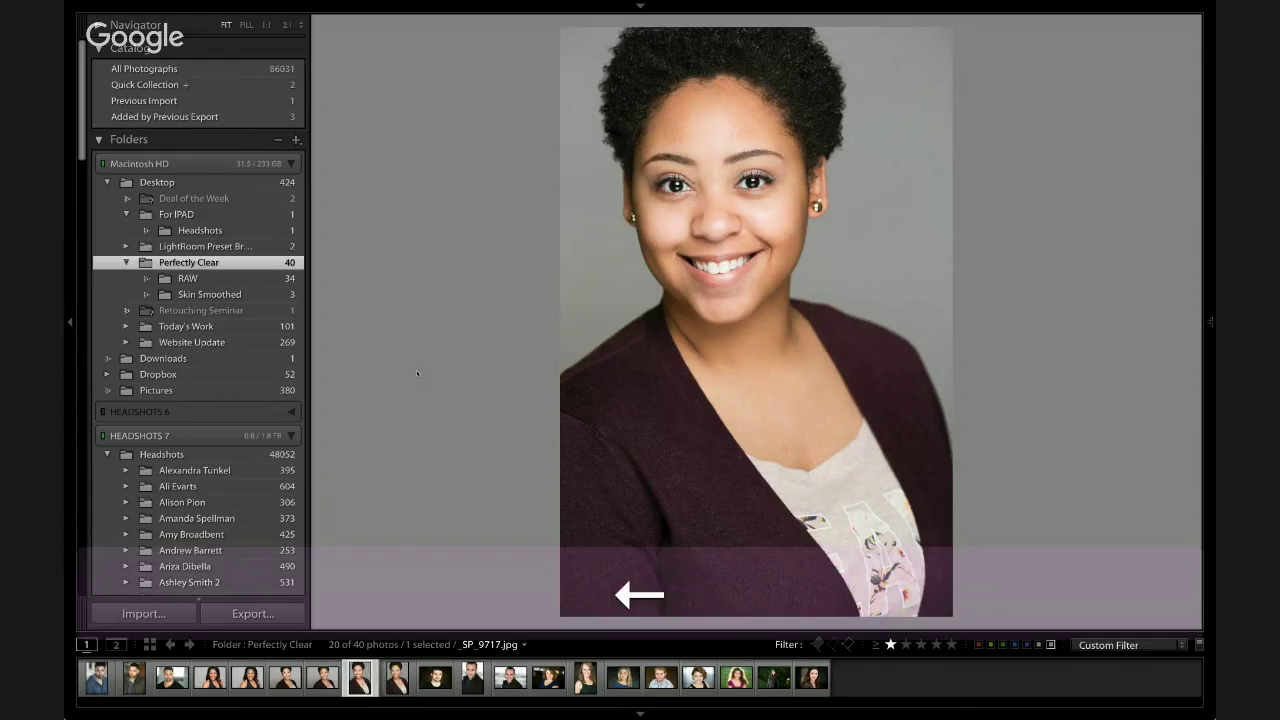
key("Right")
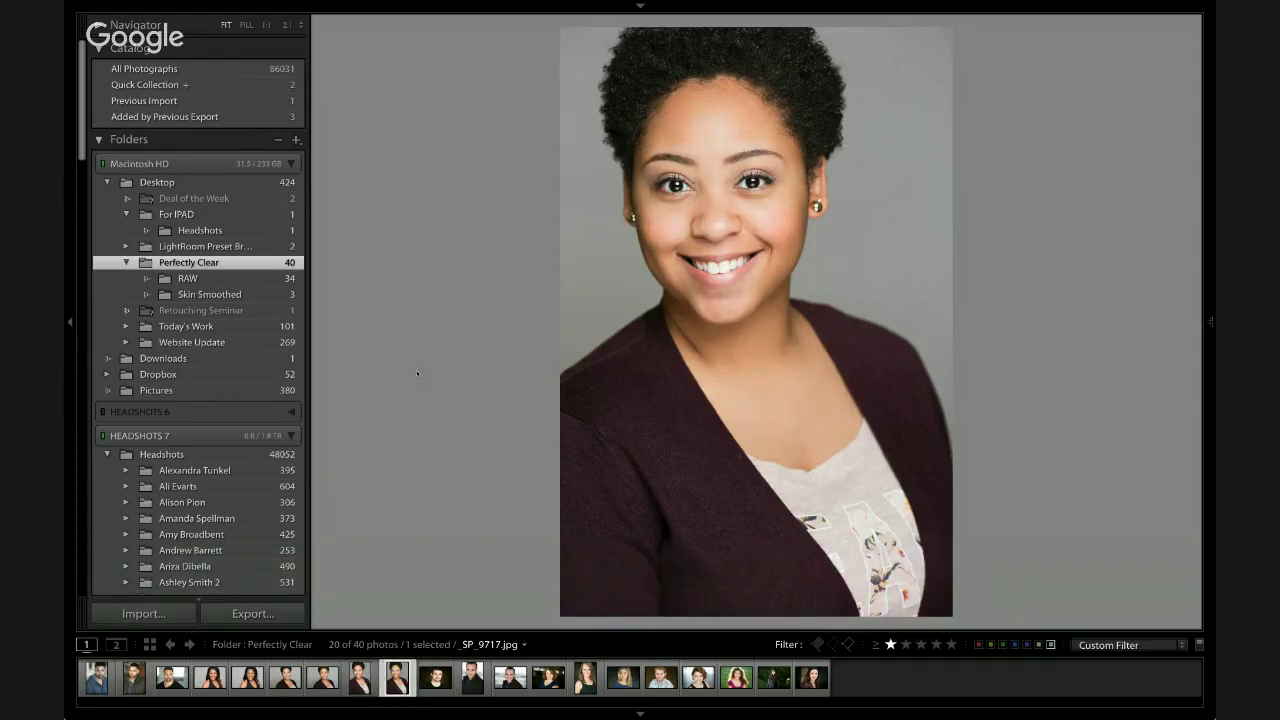
key("Left")
key("Right")
Compare the skin detail of both _SP_9717.jpg versions at 1:1 magnification and return to the fitted view
key("z")
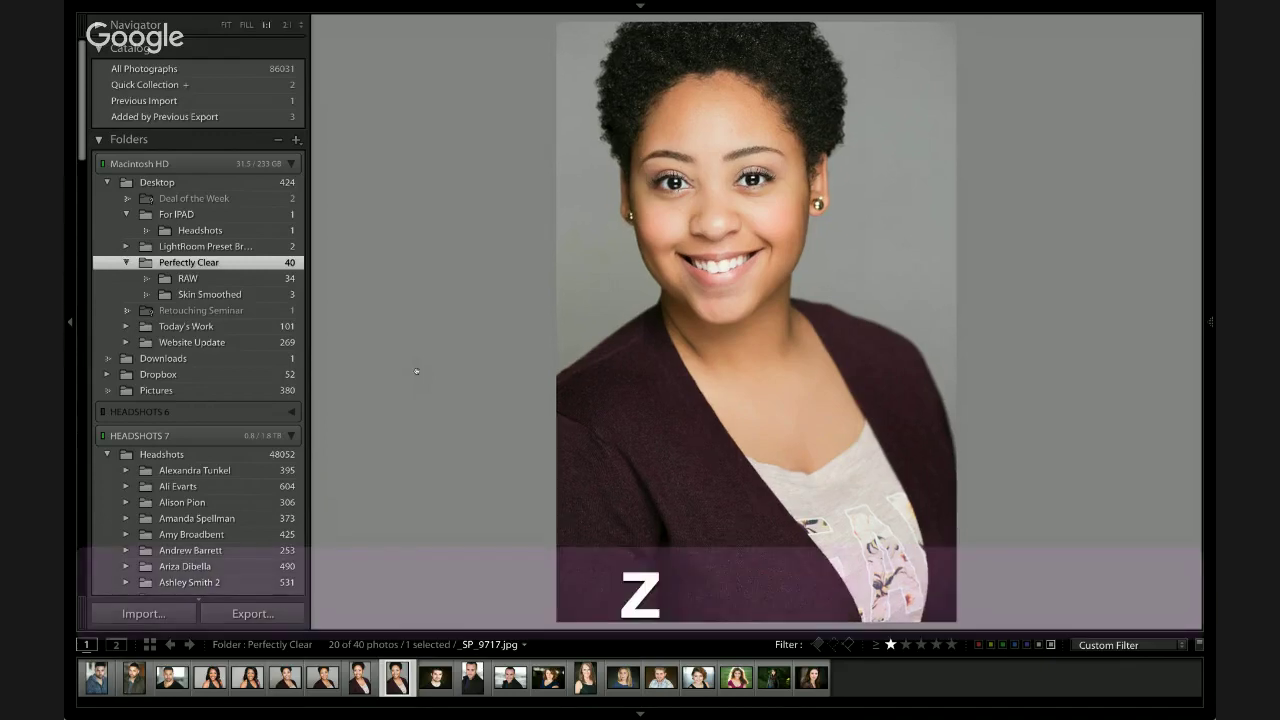
key("Left")
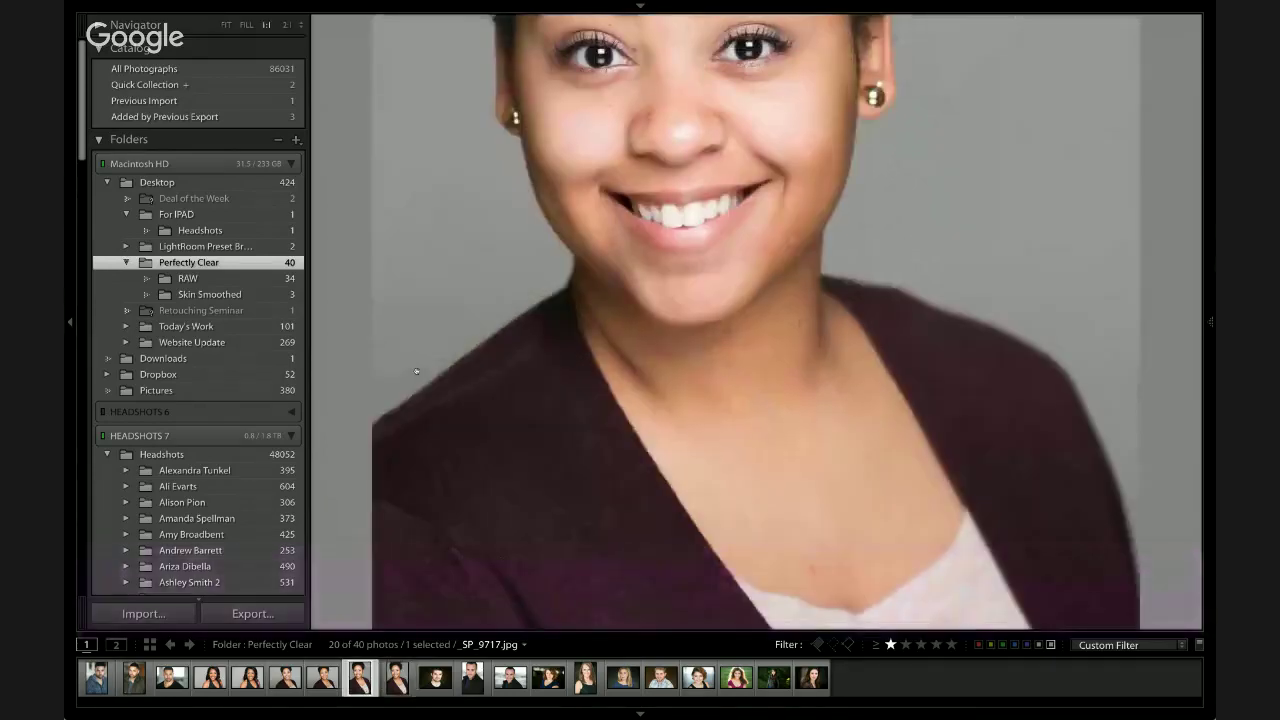
key("Right")
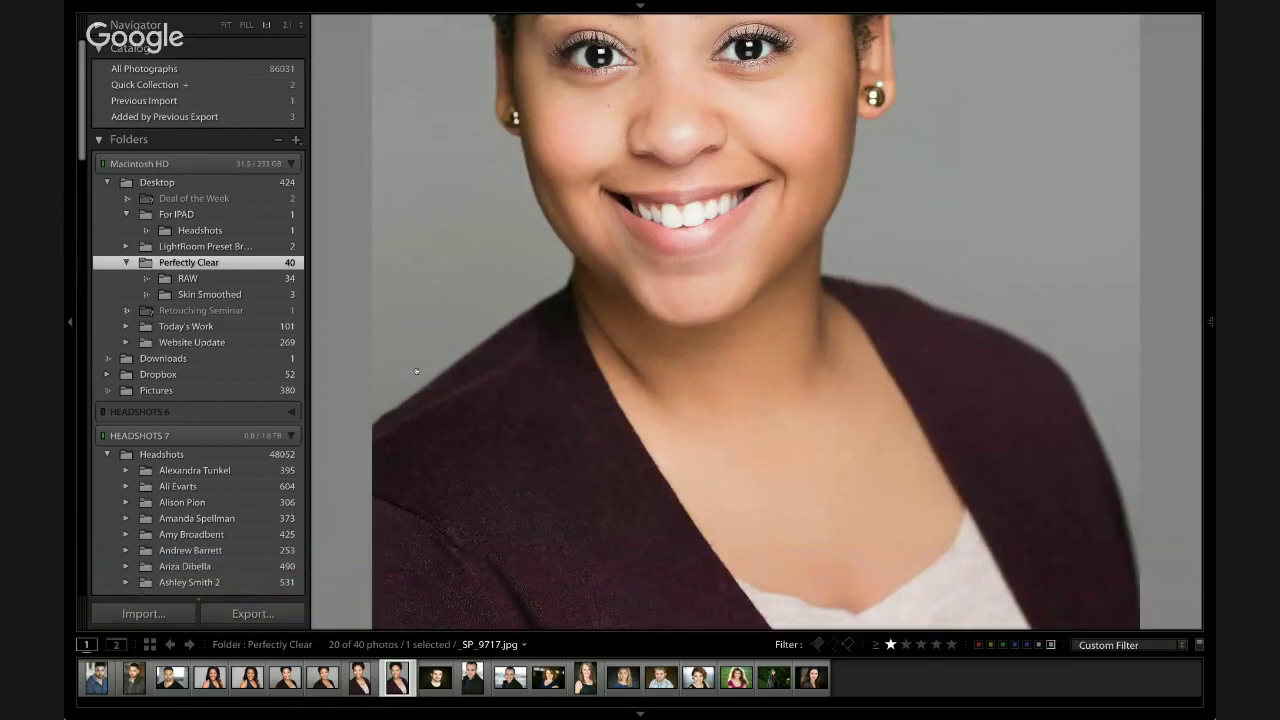
key("Left")
key("Right")
key("Left")
key("z")
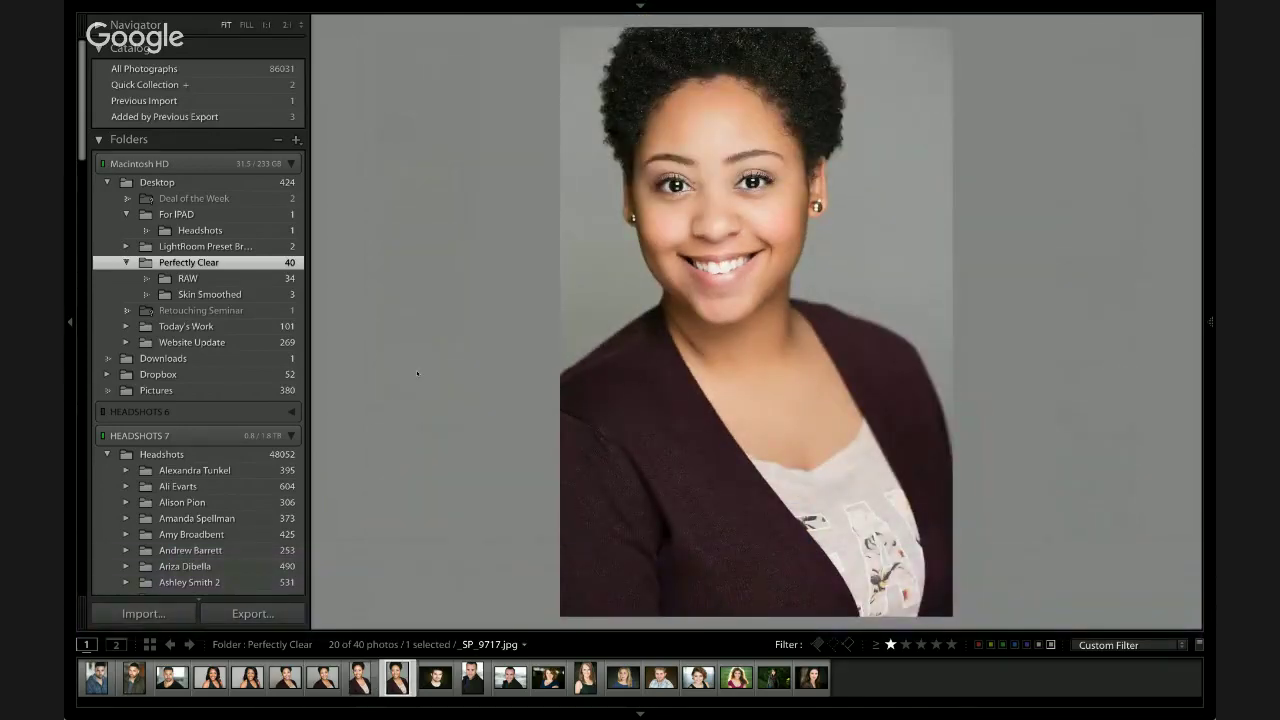
Return to the photo grid and view the portraits from _SP_7453.jpg through _SP_7792.jpg enlarged
key("g")
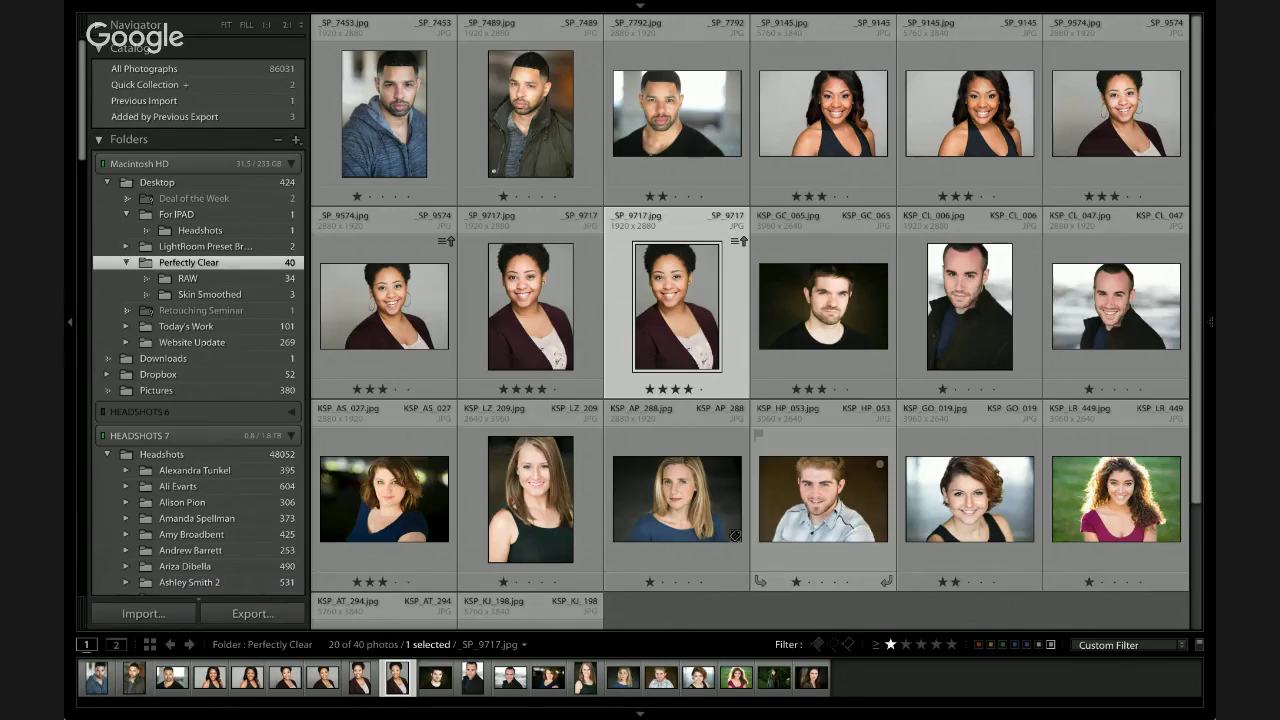
scroll(822, 500, "down", 2)
scroll(822, 500, "up", 2)
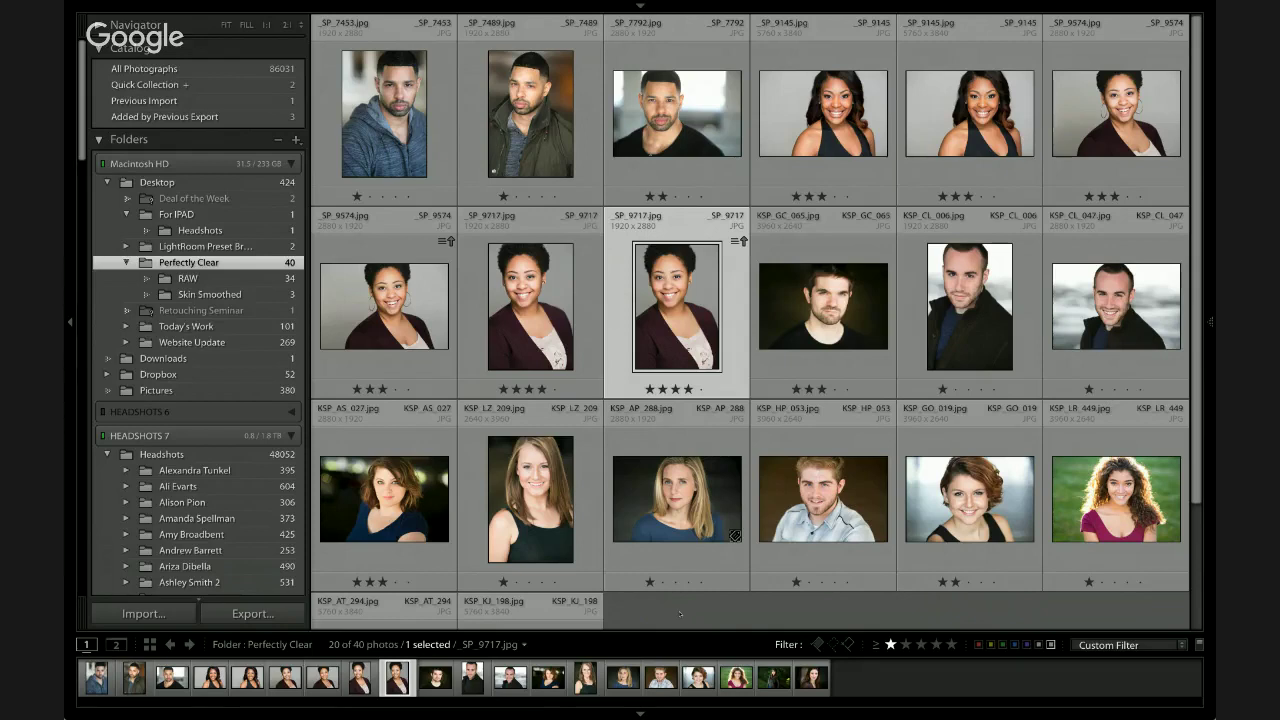
left_click(368, 135)
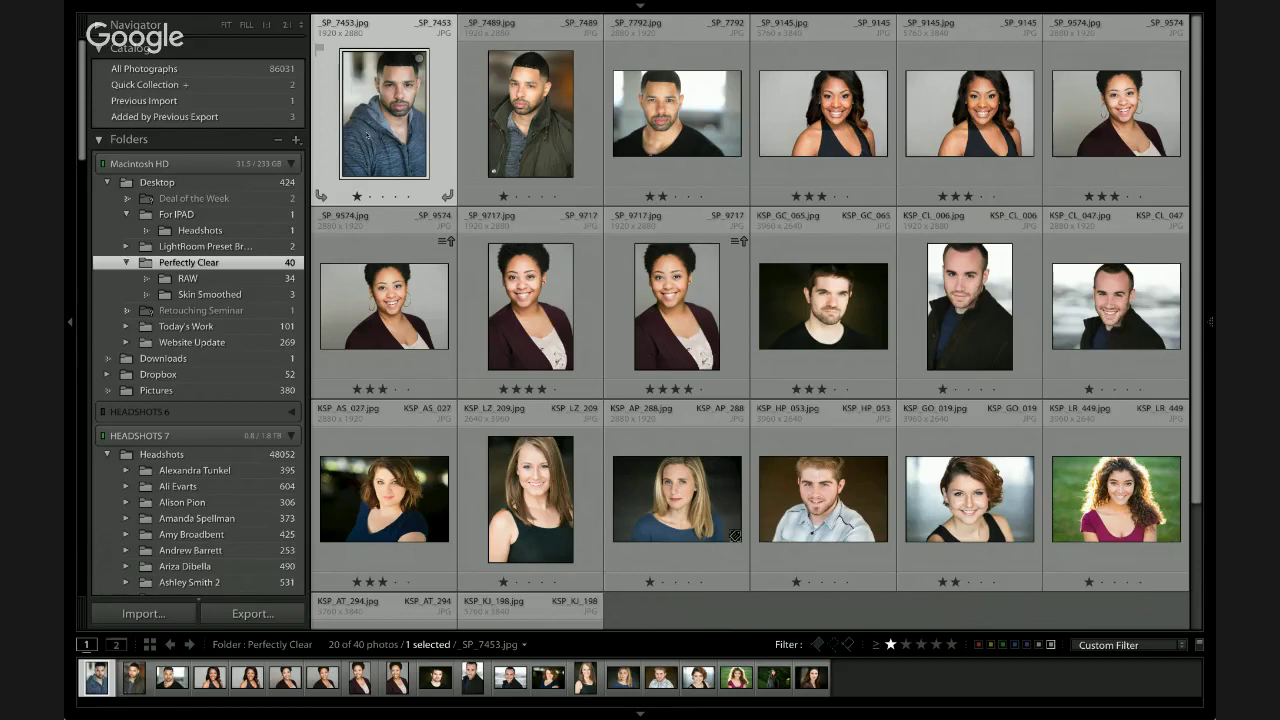
double_click(387, 111)
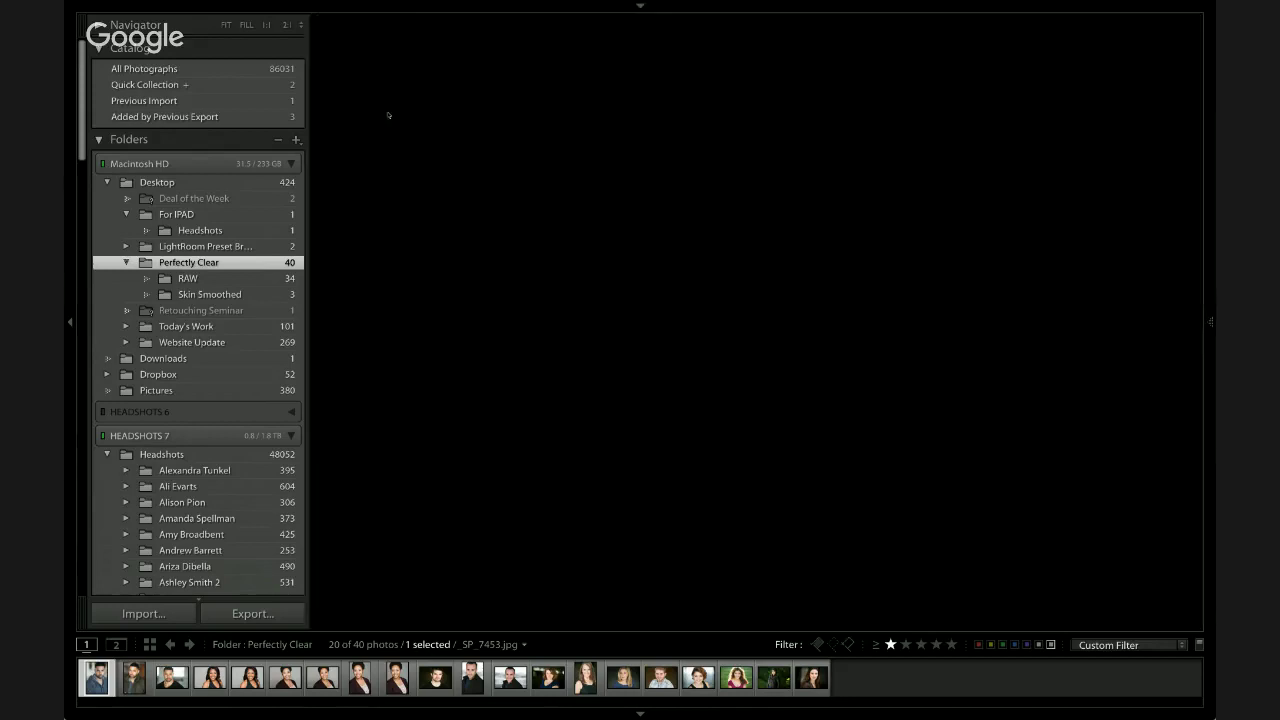
key("Right")
key("Right")
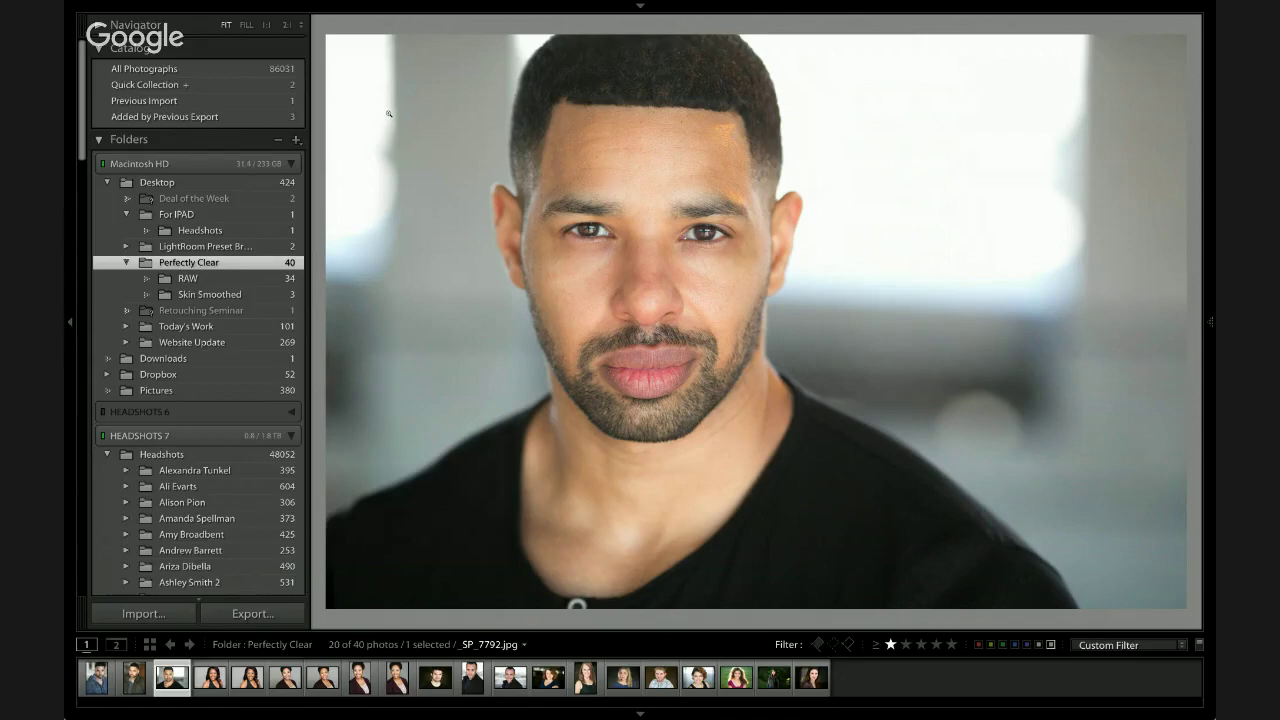
Remove the one-star rating filter from the Perfectly Clear folder's photo grid and open Untitled-1.psd enlarged
key("g")
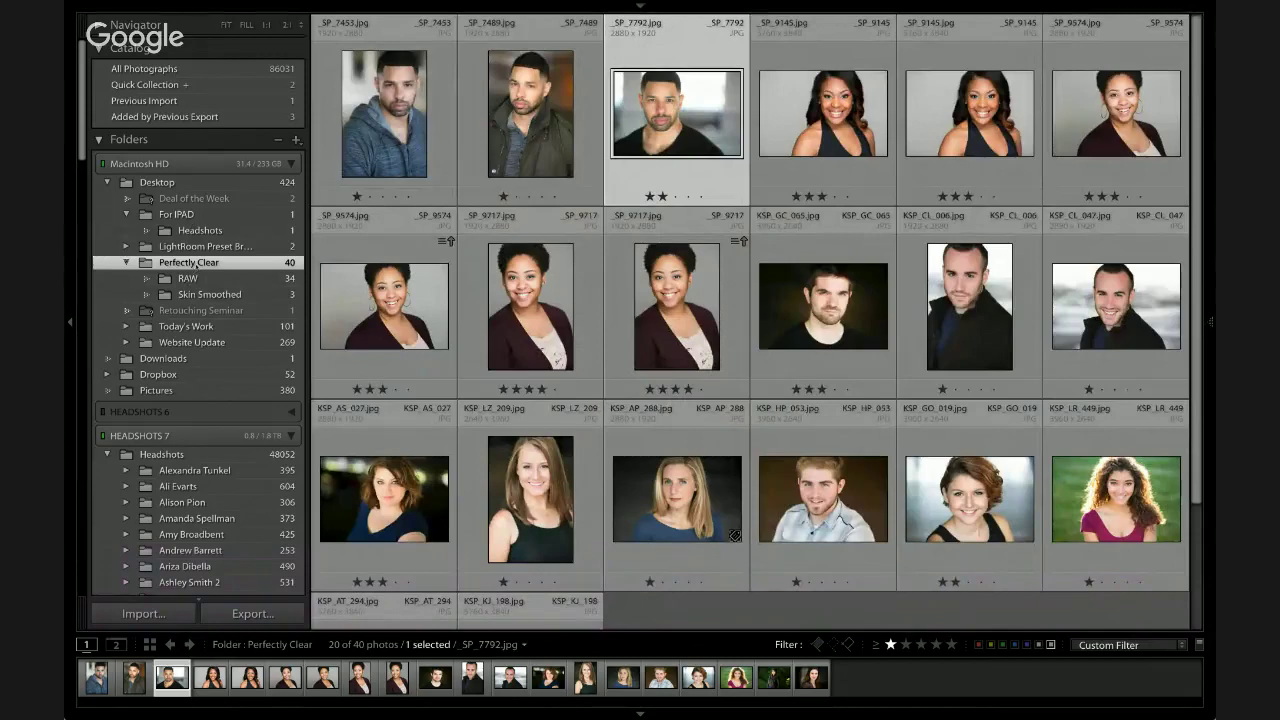
scroll(826, 622, "down", 3)
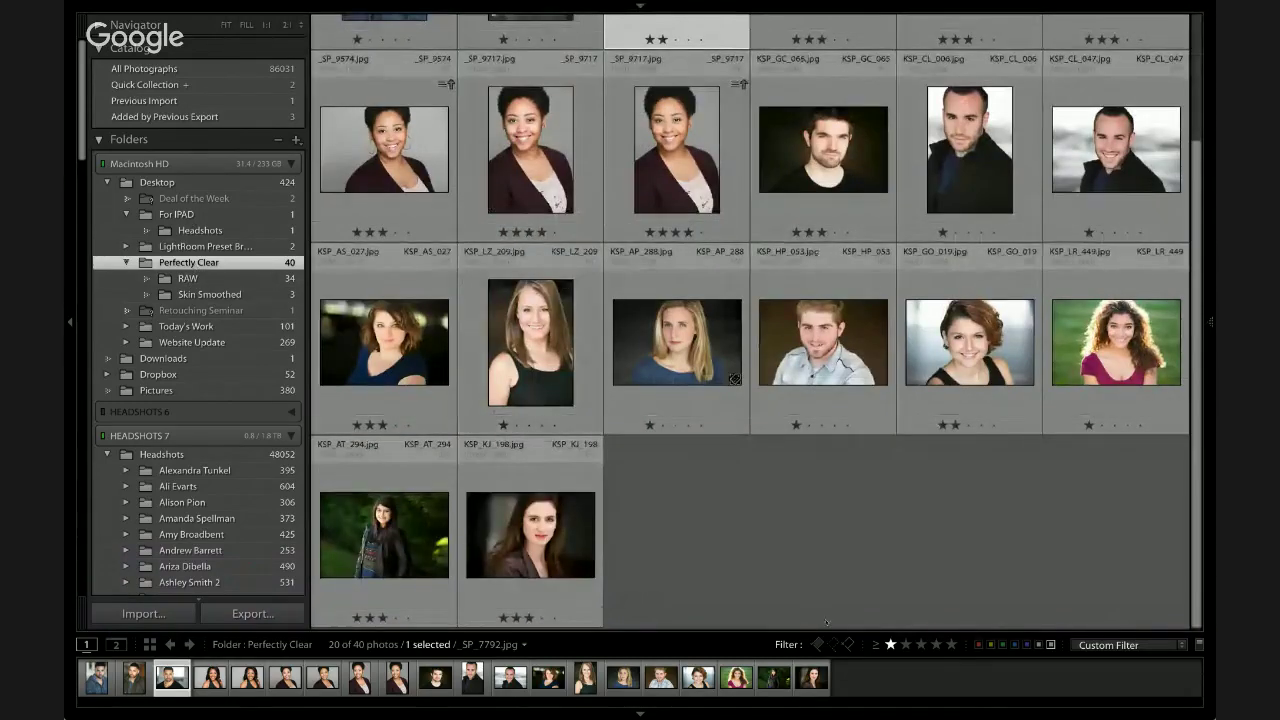
left_click(891, 645)
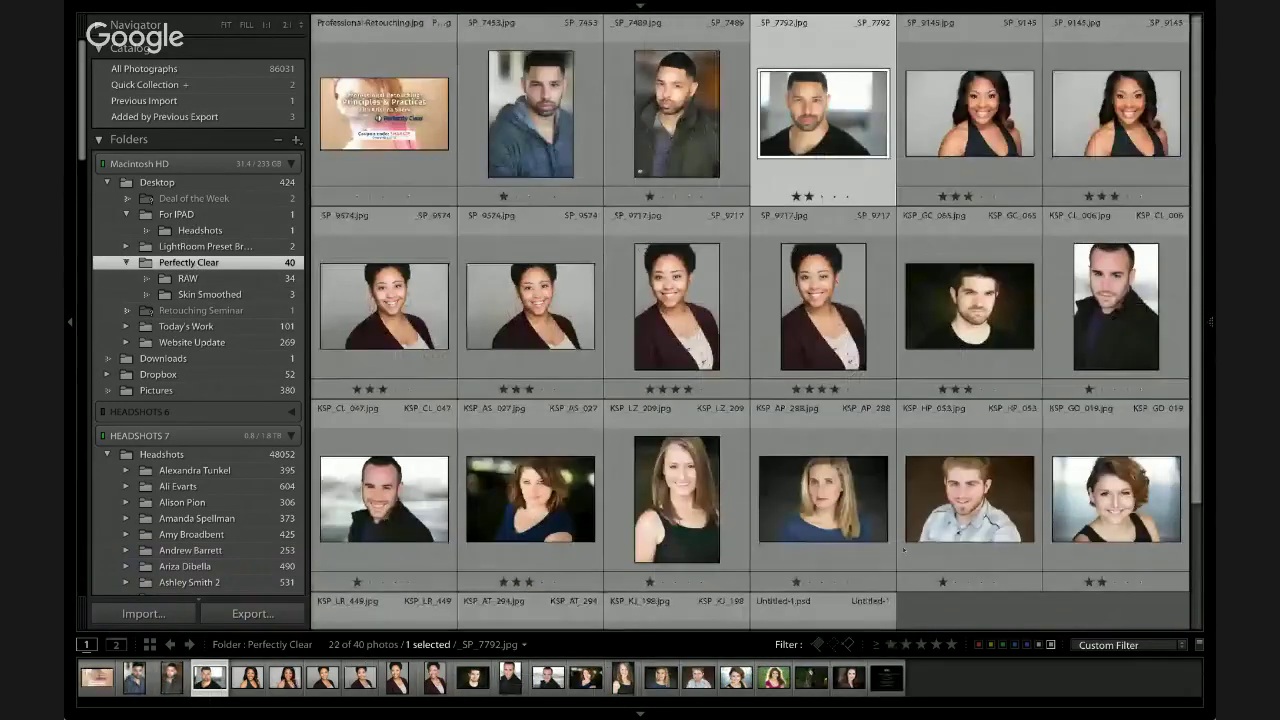
scroll(903, 549, "down", 2)
double_click(855, 542)
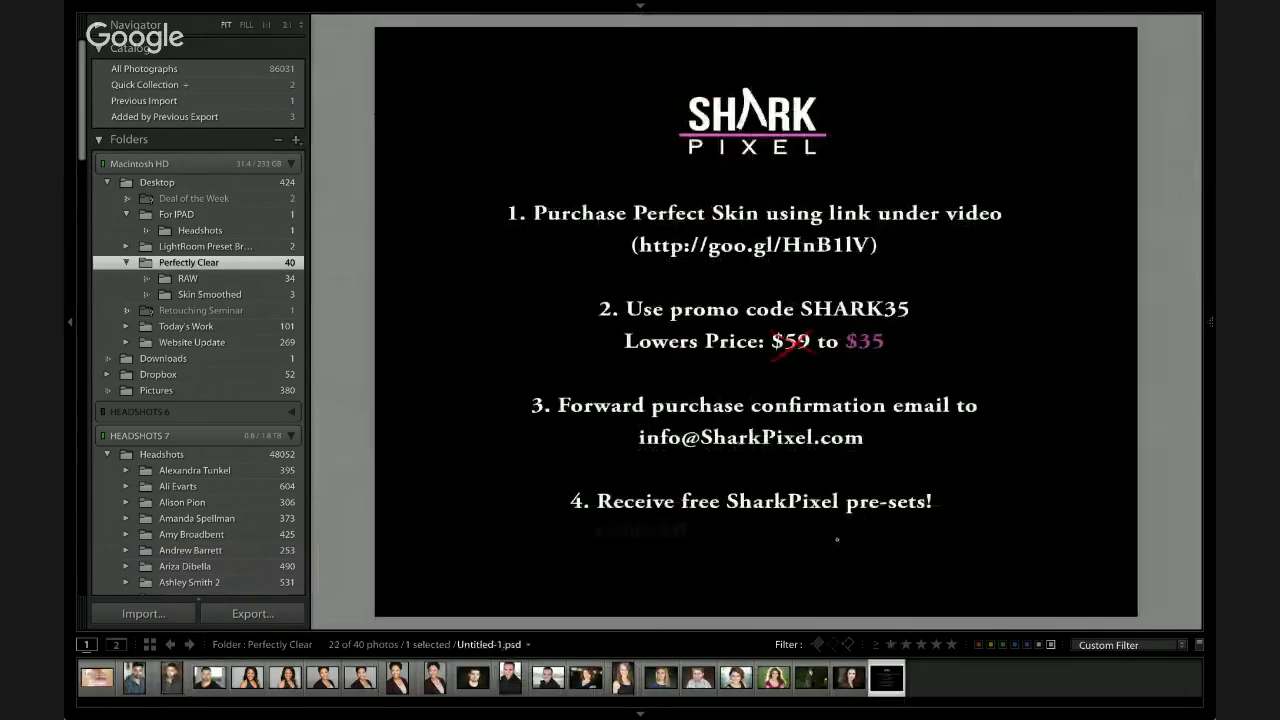
Cycle through the screen modes and display the Untitled-1.psd slide on the full screen
key("shift+f")
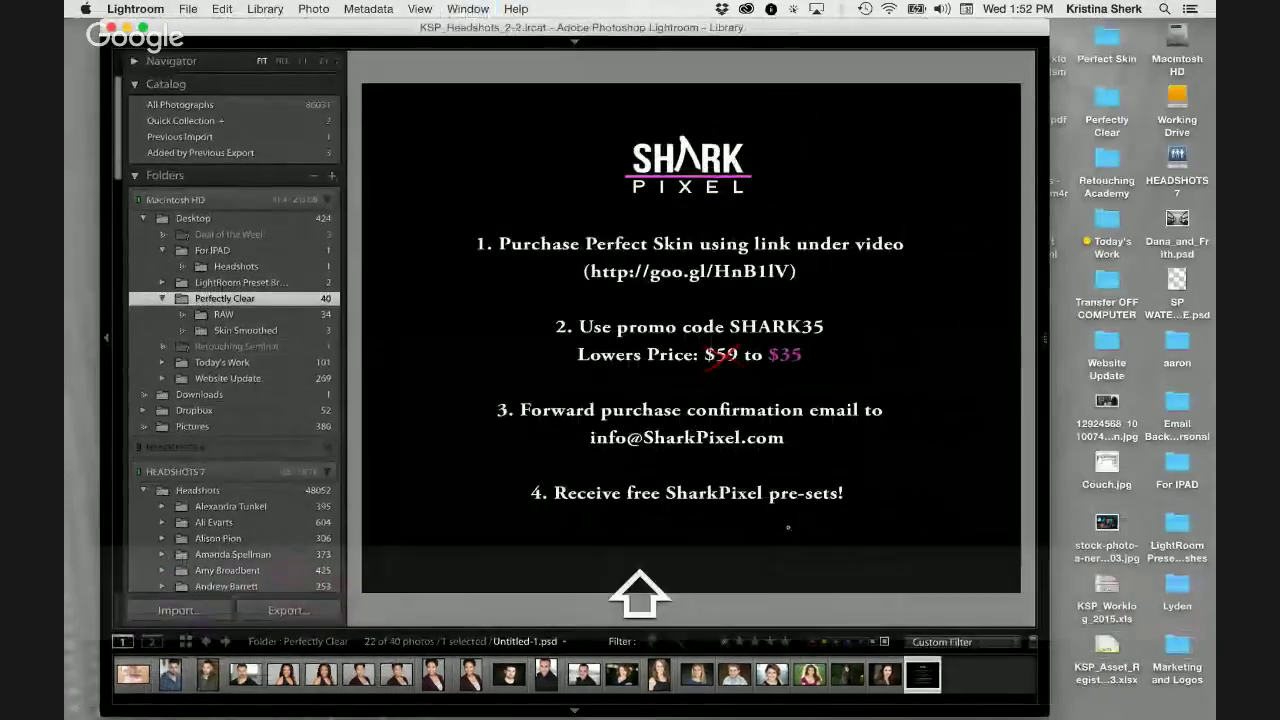
key("shift+f")
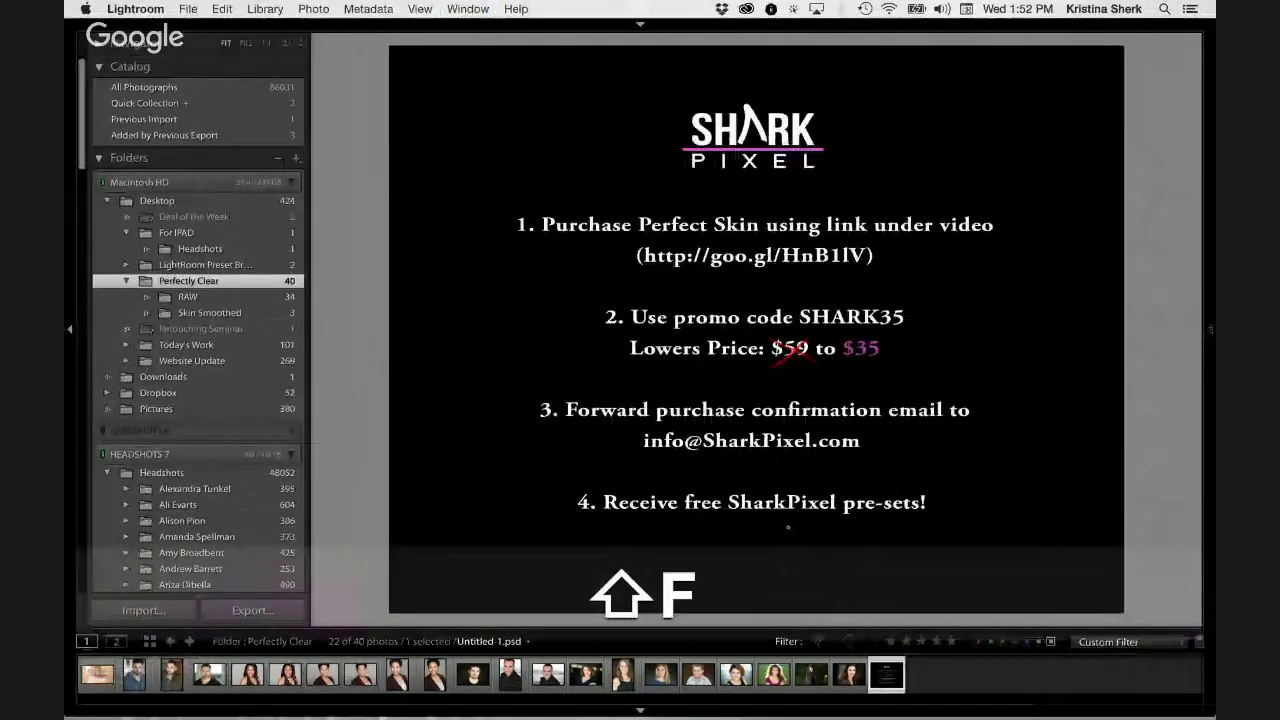
key("shift+f")
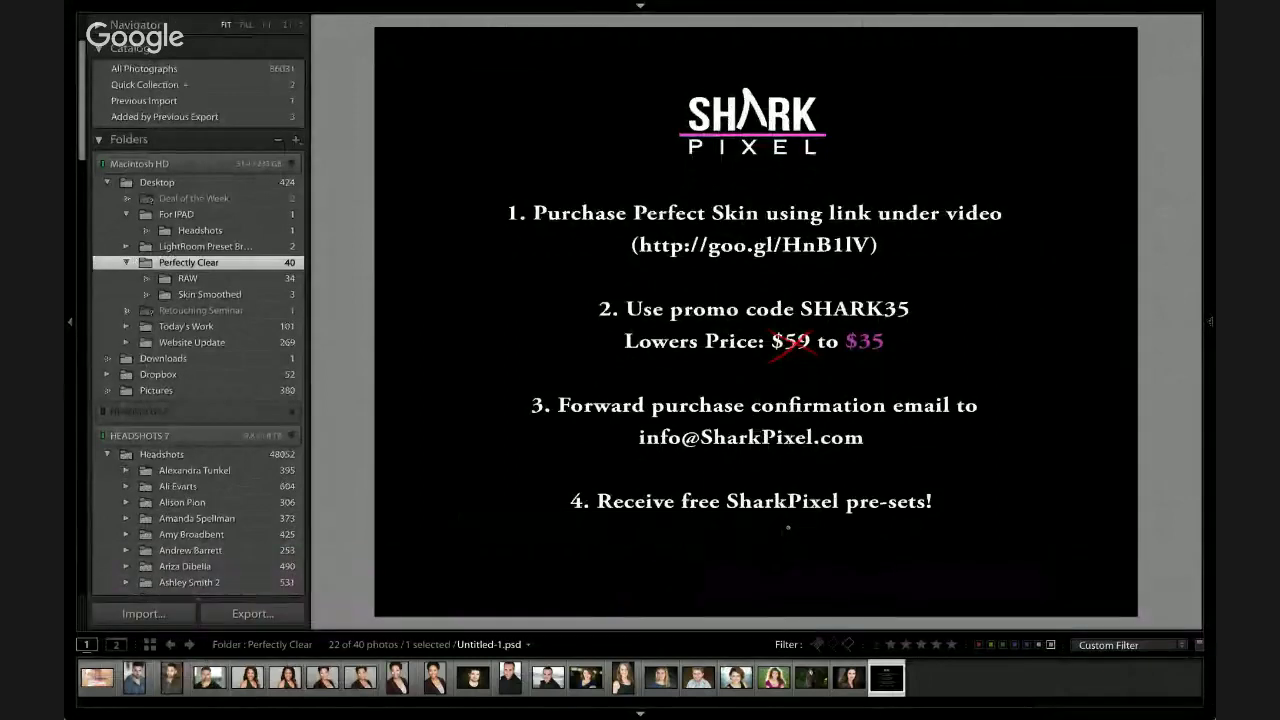
key("f")
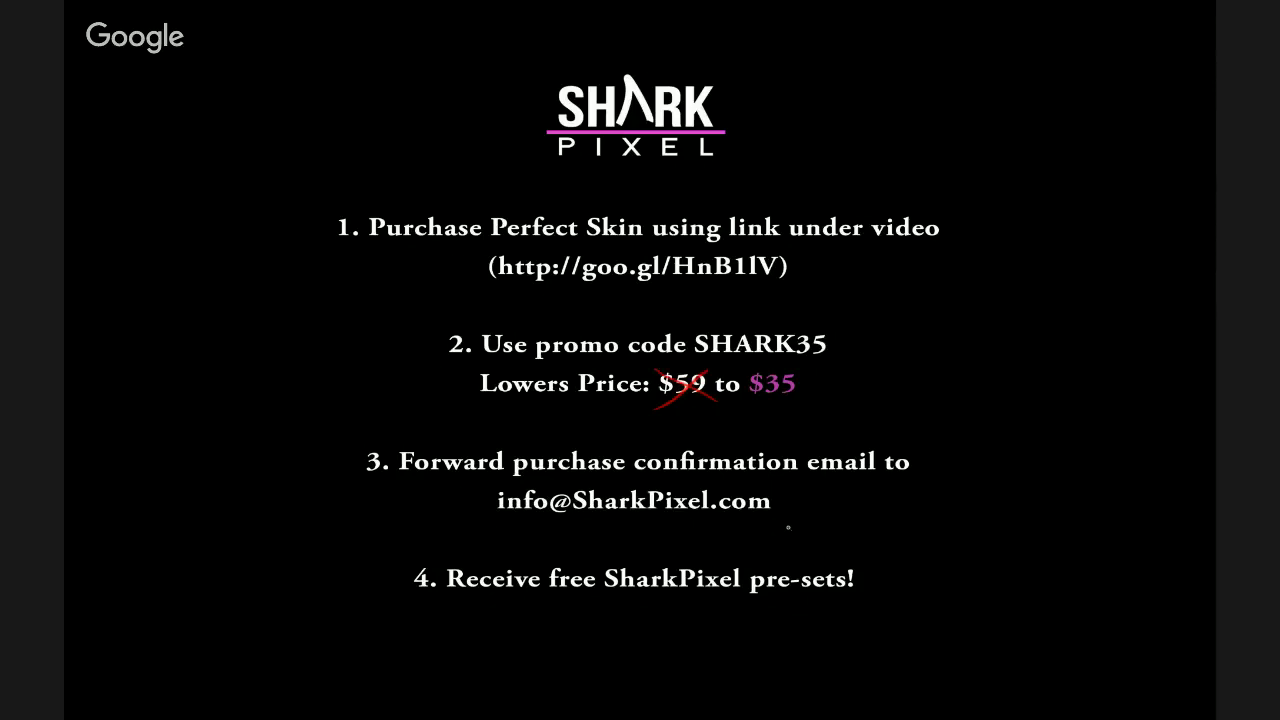
Leave the full-screen slide, show the RAW folder's photos and open _SP_7792.jpg enlarged
key("g")
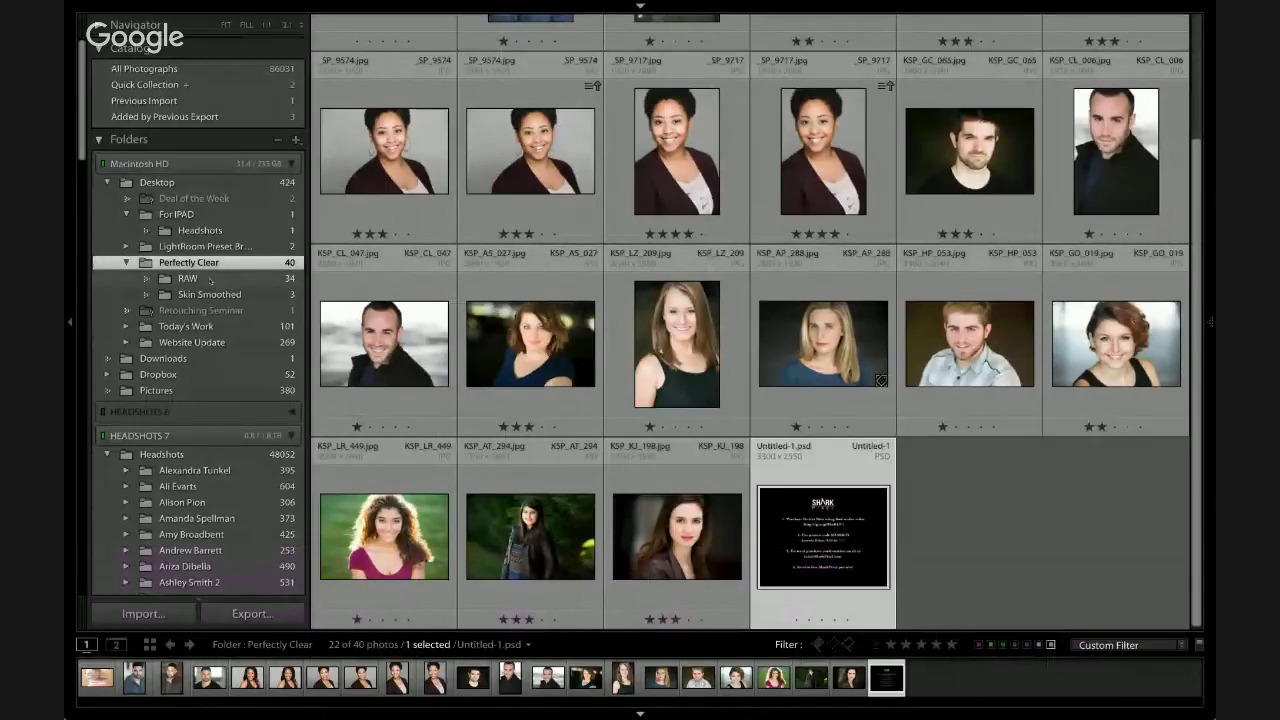
left_click(209, 279)
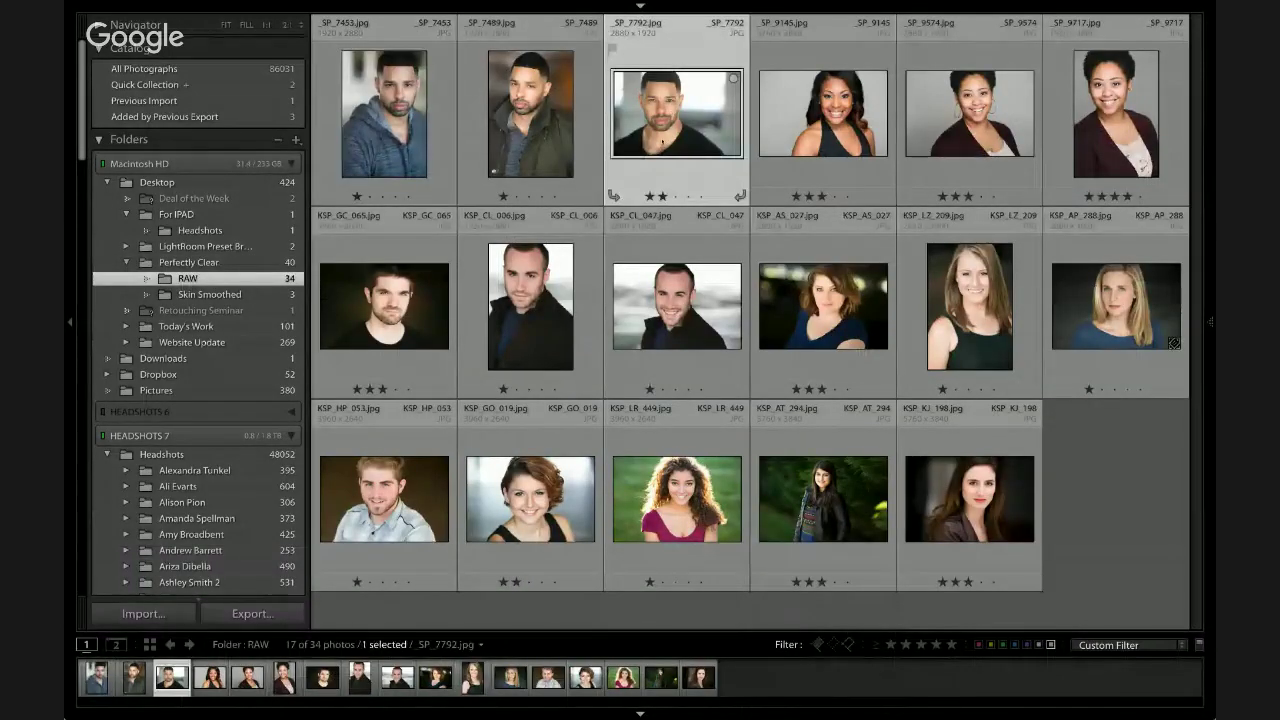
double_click(668, 111)
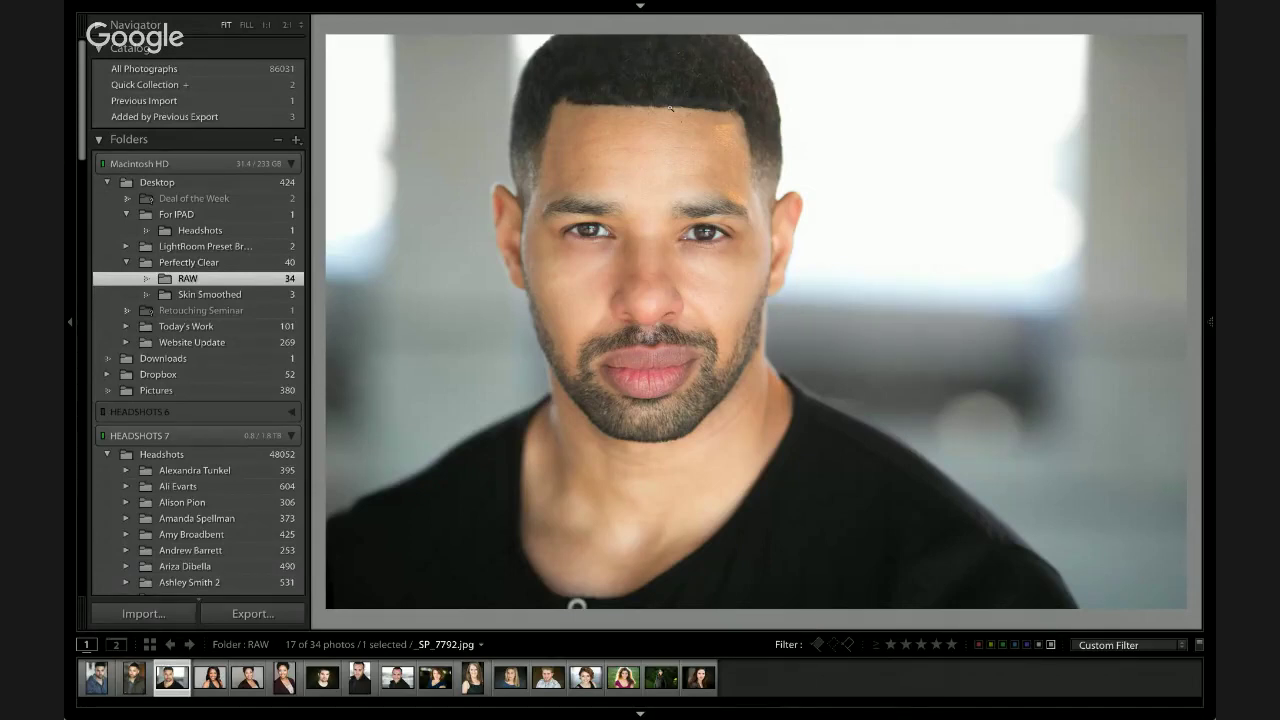
Send a copy of _SP_7792.jpg with Lightroom adjustments to Perfect Eyes for editing and start the plug-in in trial mode
right_click(580, 322)
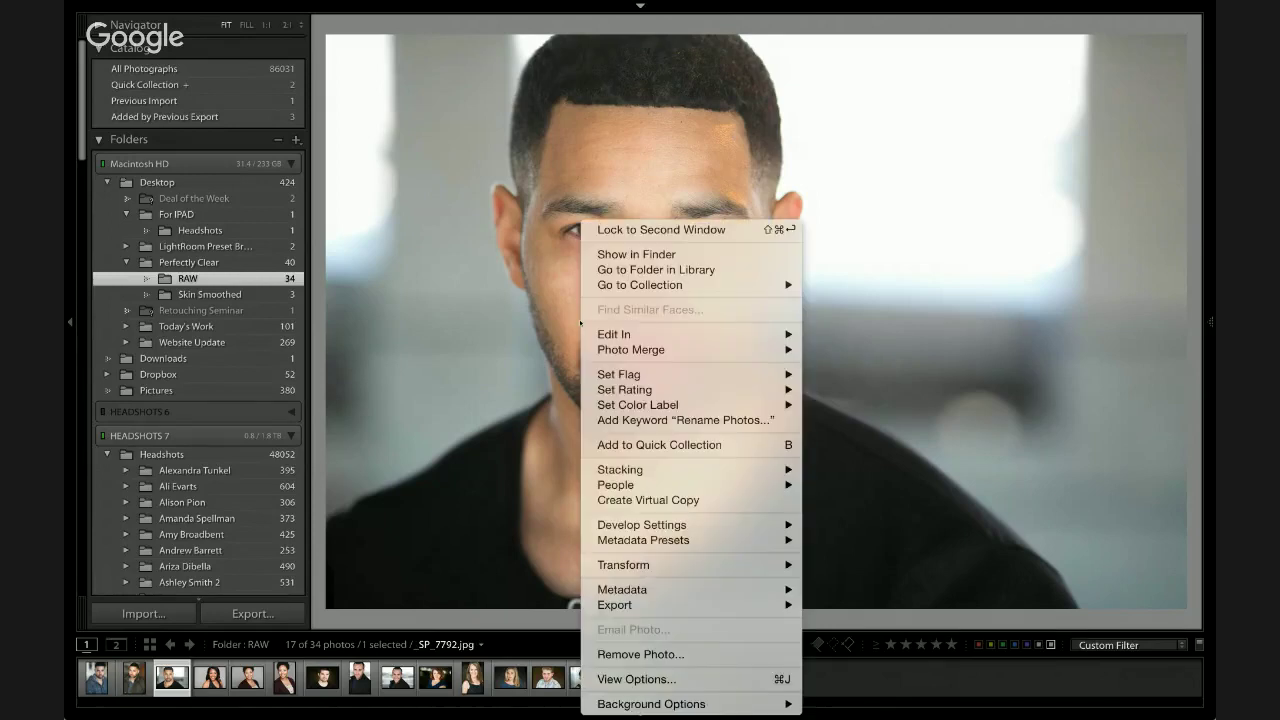
mouse_move(640, 334)
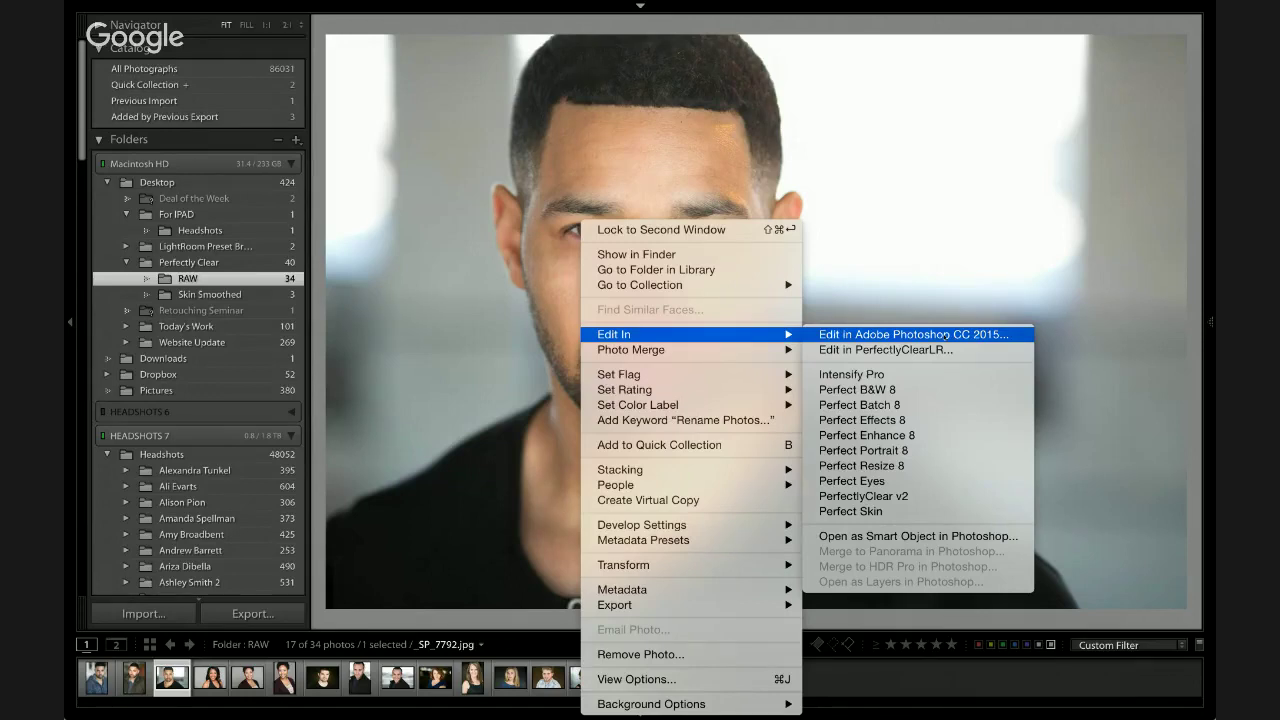
left_click(975, 484)
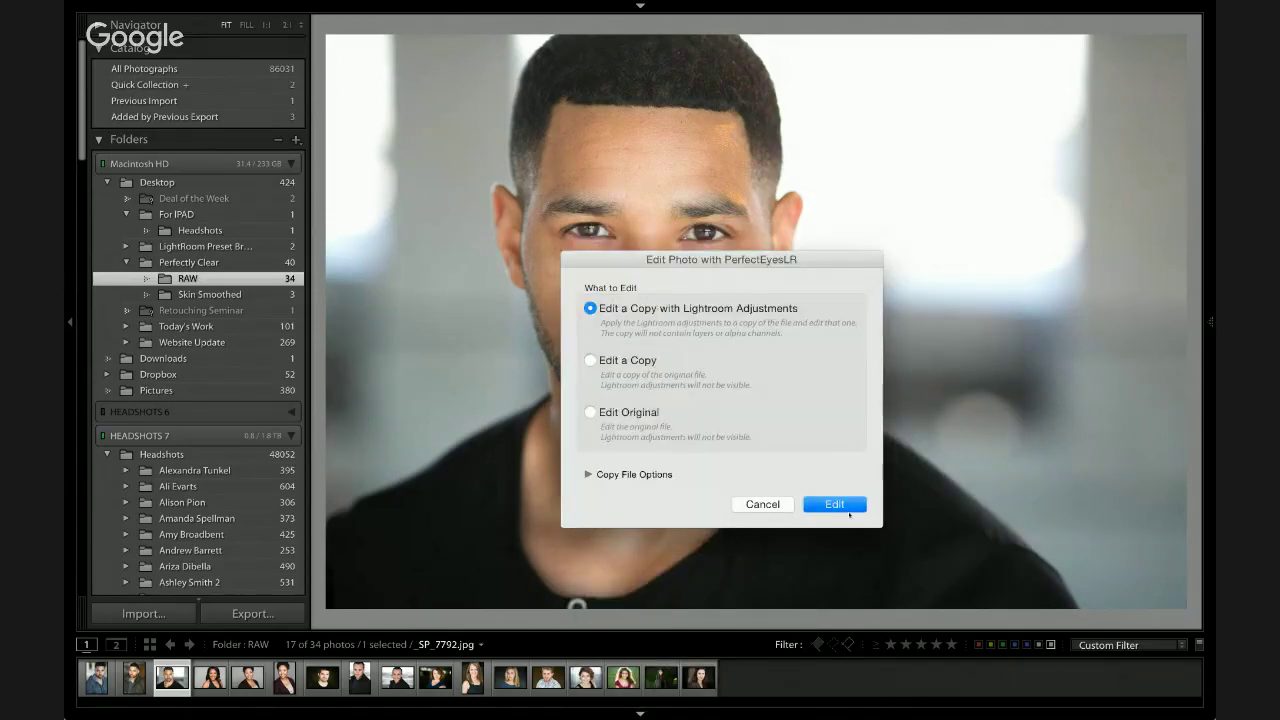
left_click(852, 504)
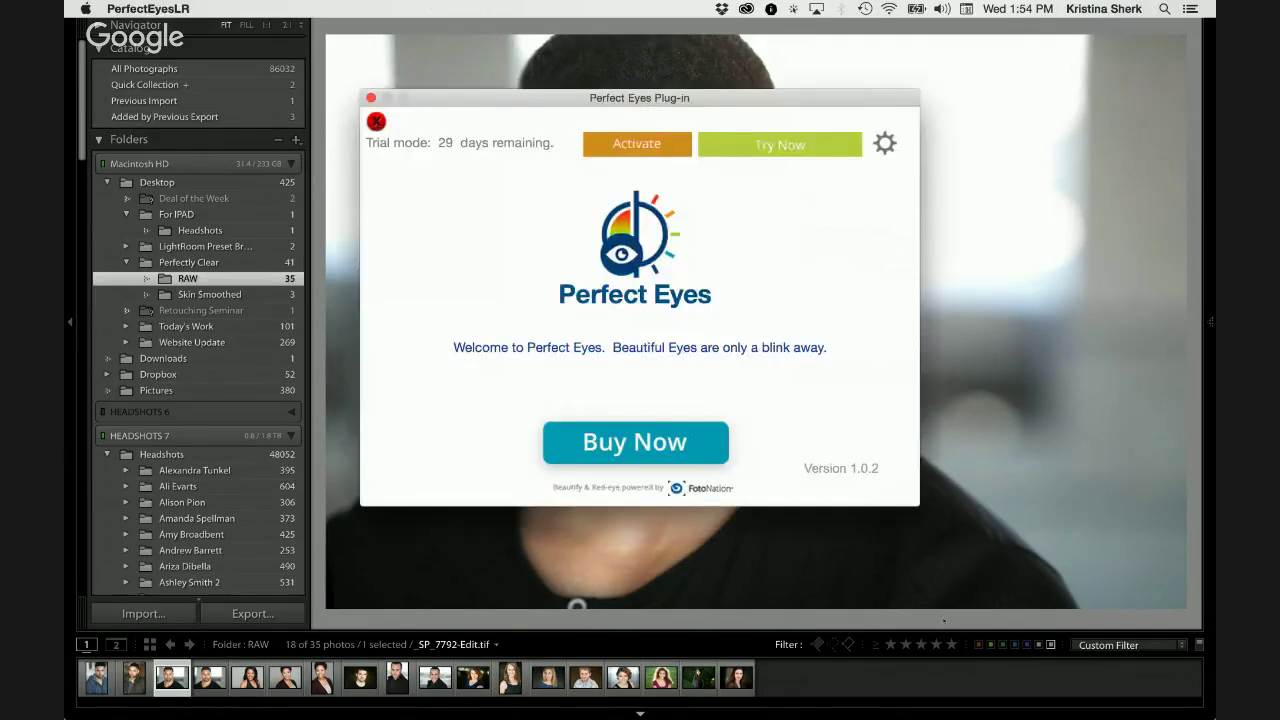
left_click(796, 148)
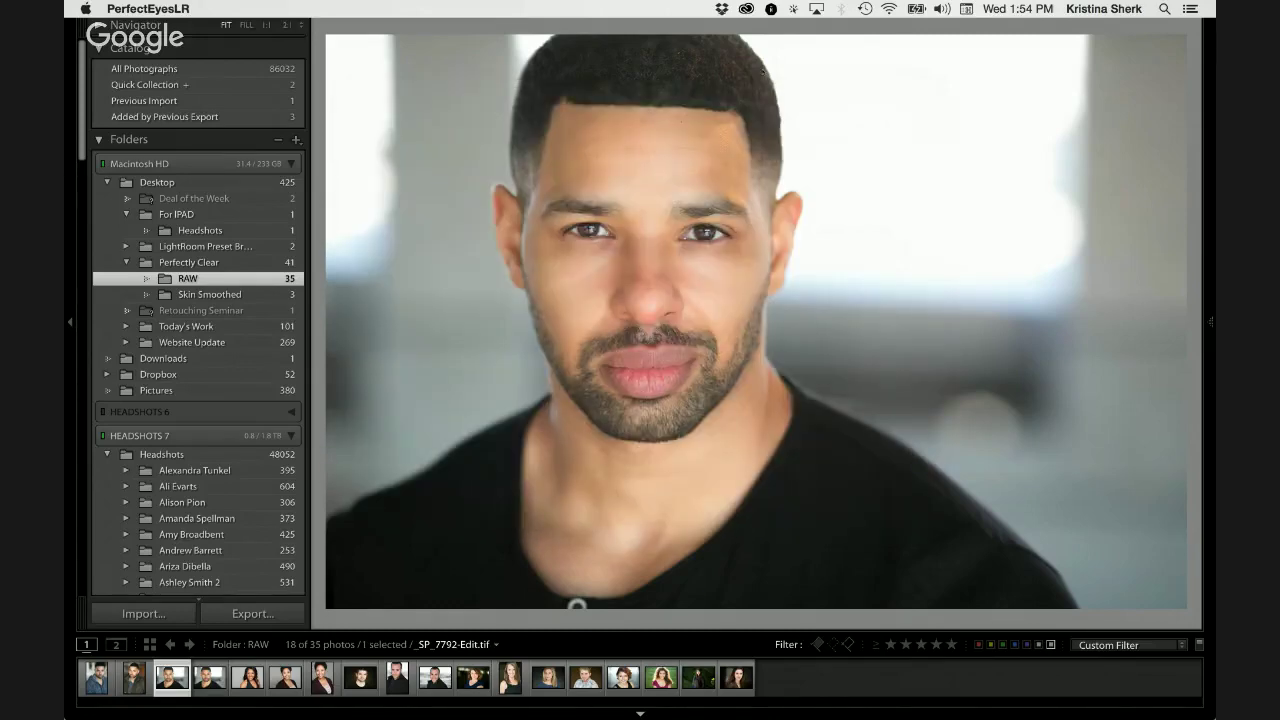